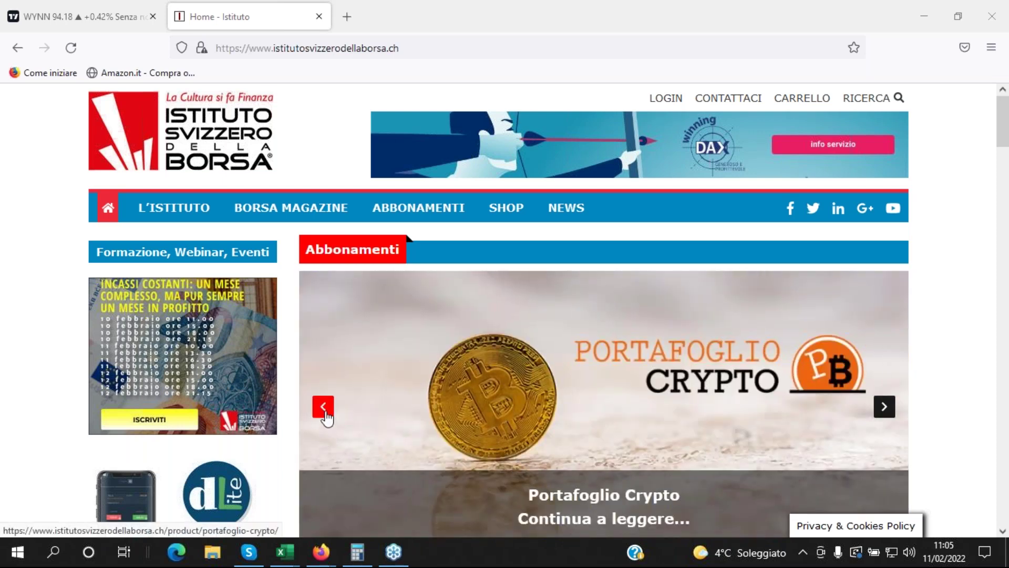
Browse the featured offers in the Abbonamenti carousel on the Istituto Svizzero della Borsa homepage.
click(323, 406)
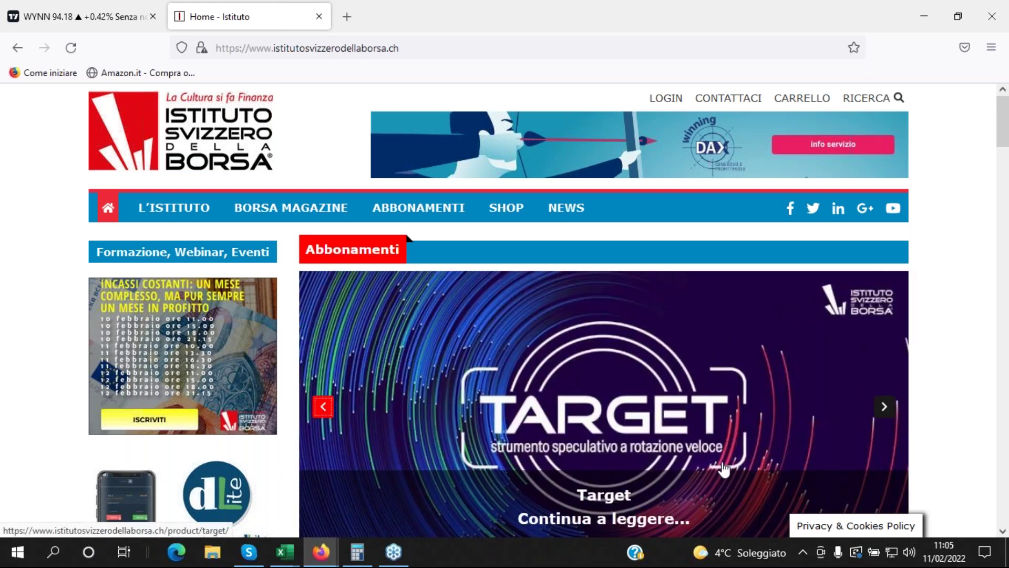
scroll(724, 471, down, 3)
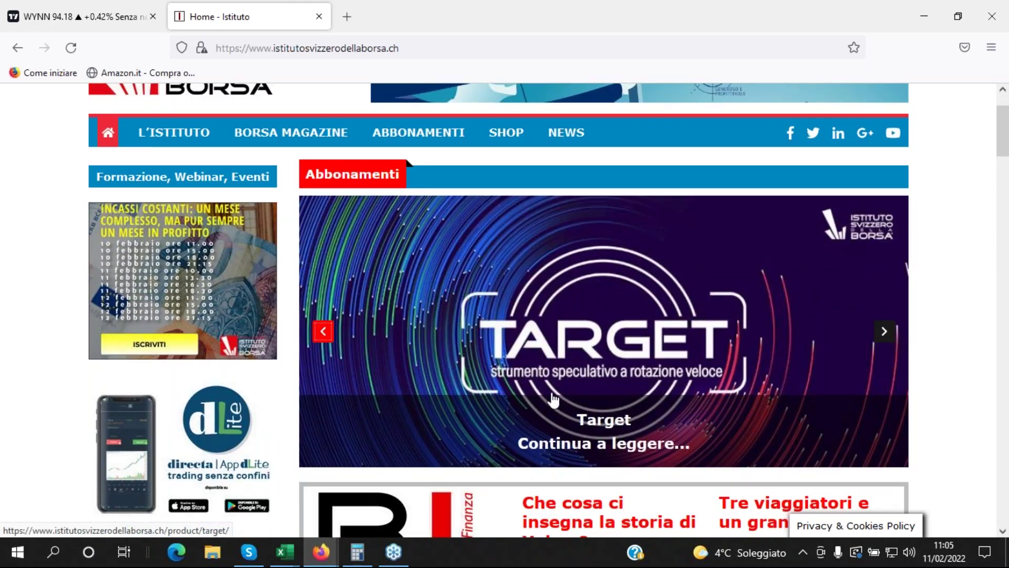
click(321, 333)
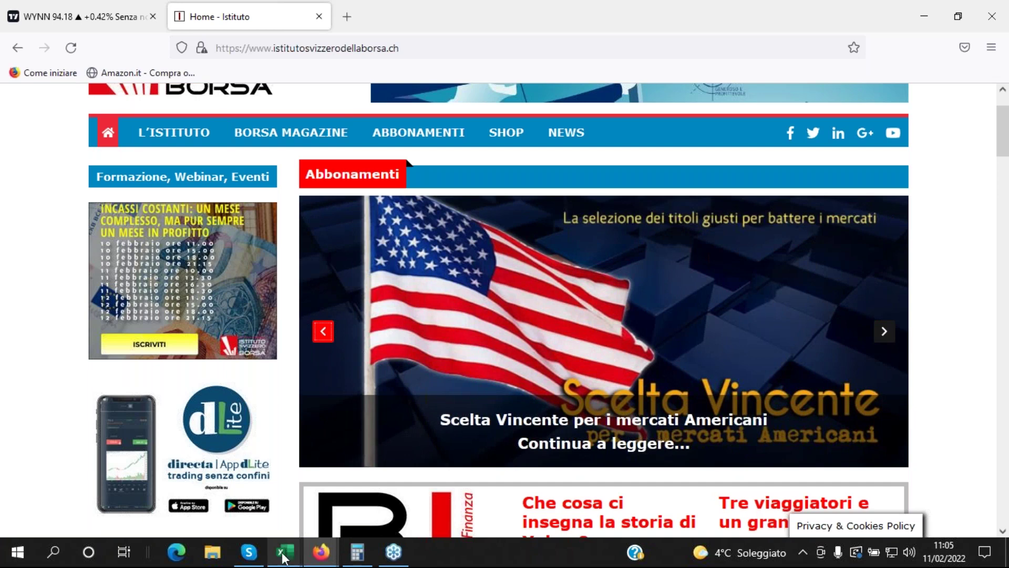
Switch to the "TARGET opzioni - management" workbook in Excel and review the option trades backwards from January 2022 to July 2021.
mouse_move(284, 555)
click(256, 507)
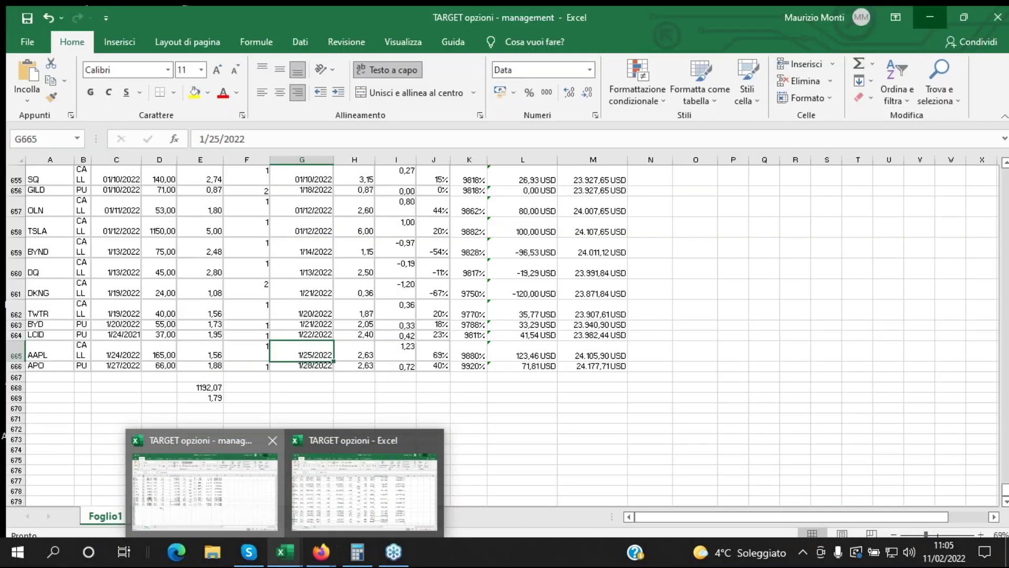
scroll(662, 394, up, 4)
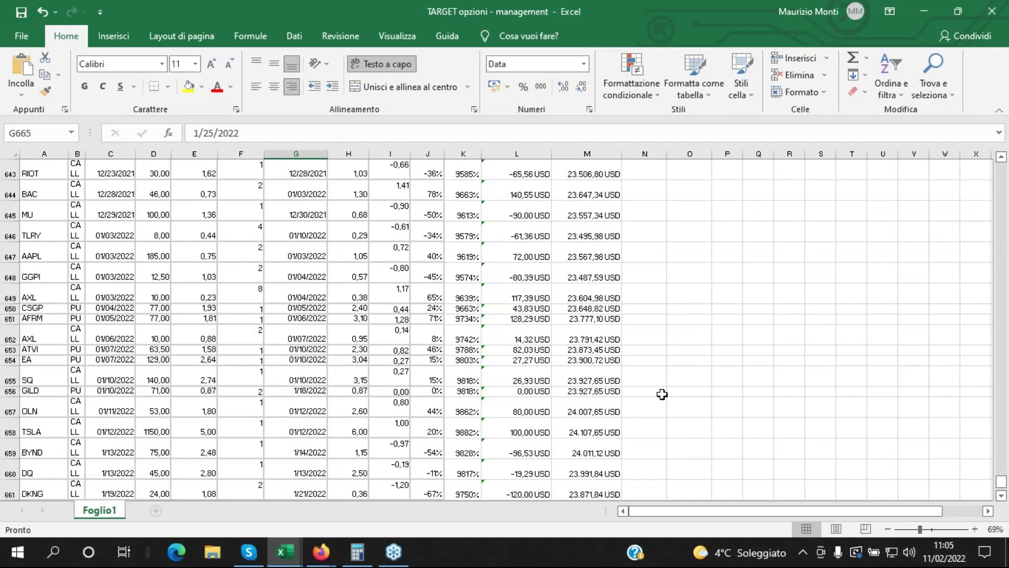
scroll(661, 395, down, 1)
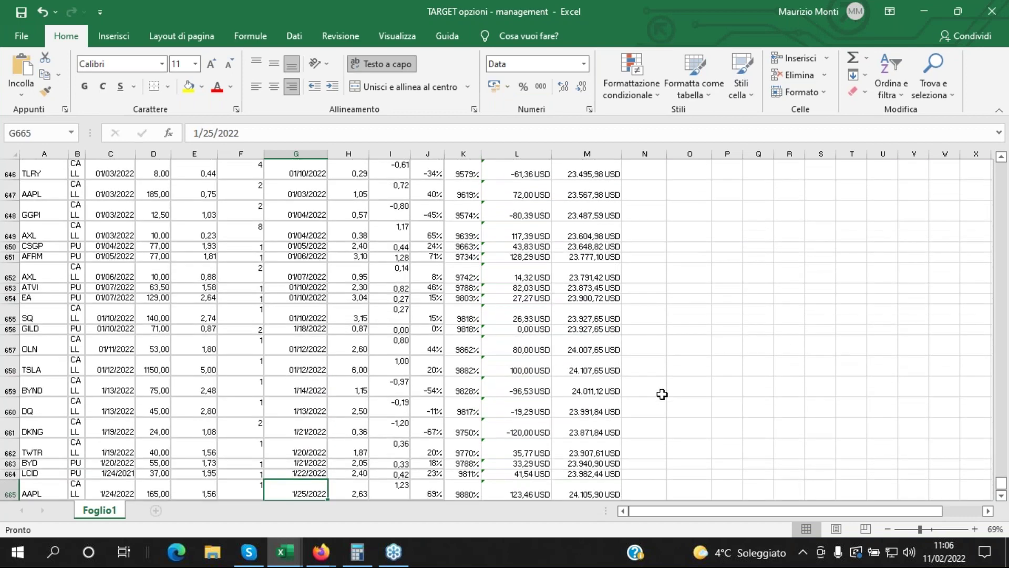
scroll(662, 394, down, 1)
scroll(662, 394, up, 6)
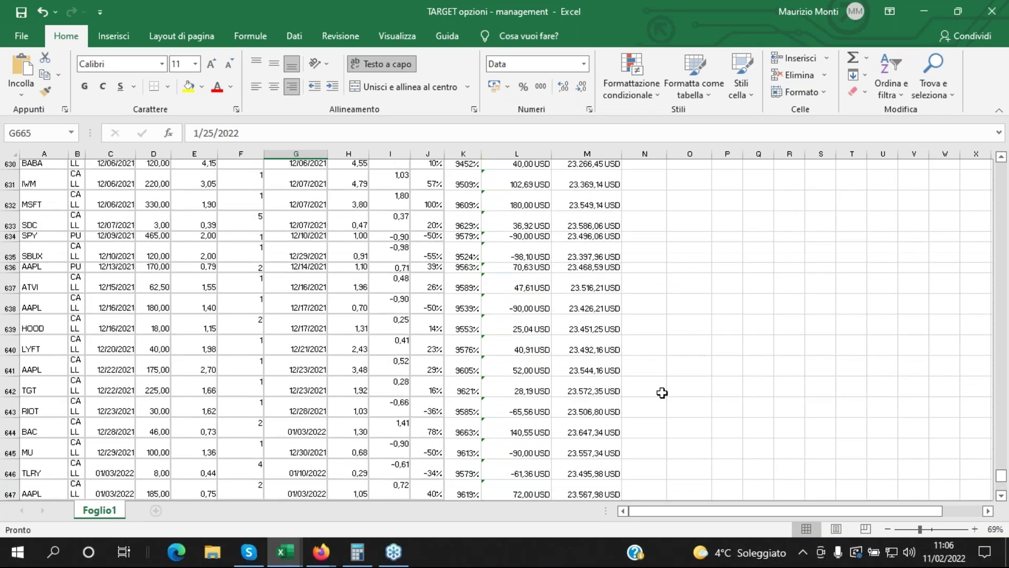
scroll(662, 392, up, 15)
scroll(662, 393, up, 20)
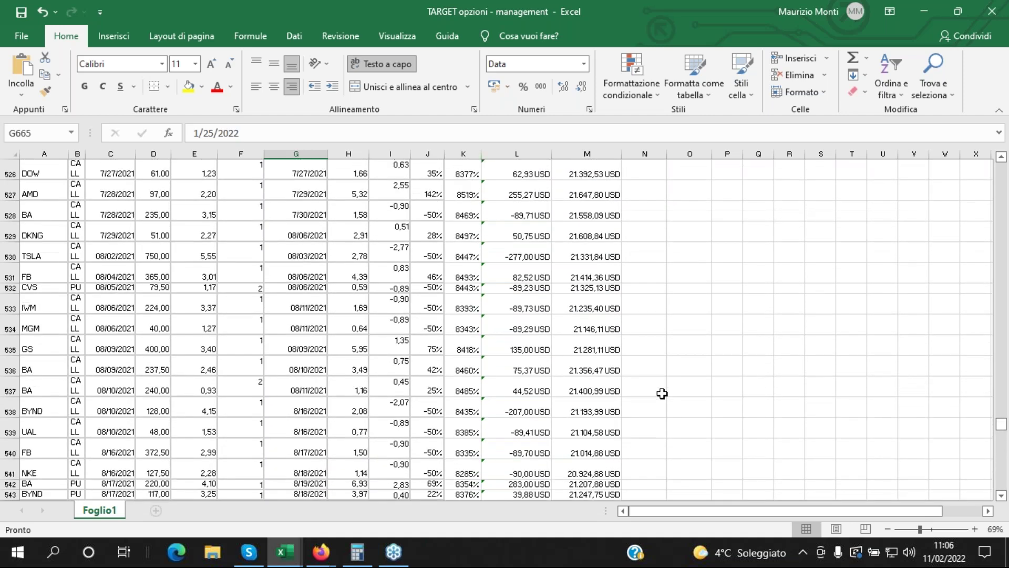
scroll(662, 393, up, 10)
Examine the managed option trades and their running balance forward from July 2021 to the last entry in January 2022.
scroll(662, 394, down, 6)
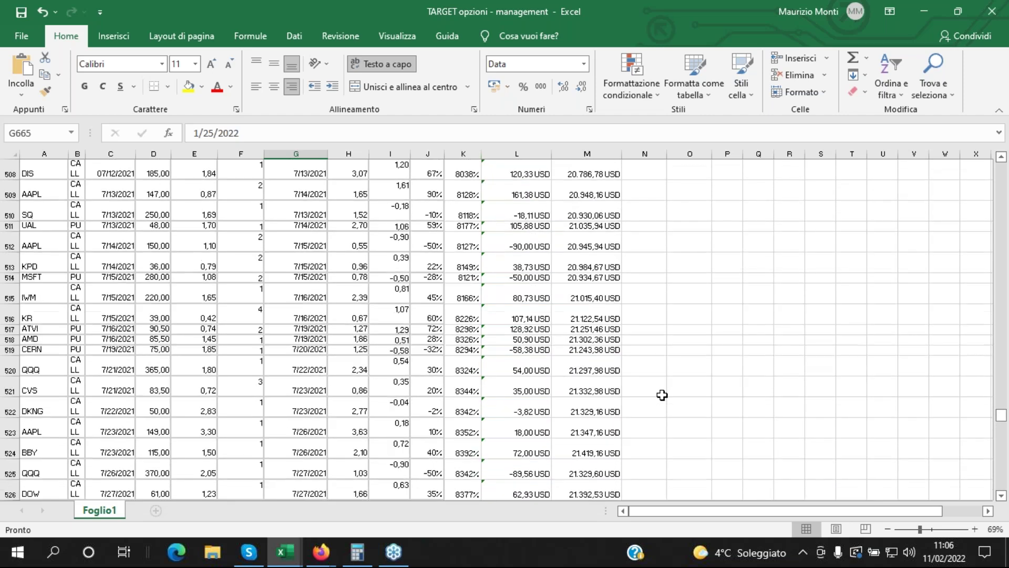
scroll(662, 395, down, 3)
scroll(662, 395, down, 6)
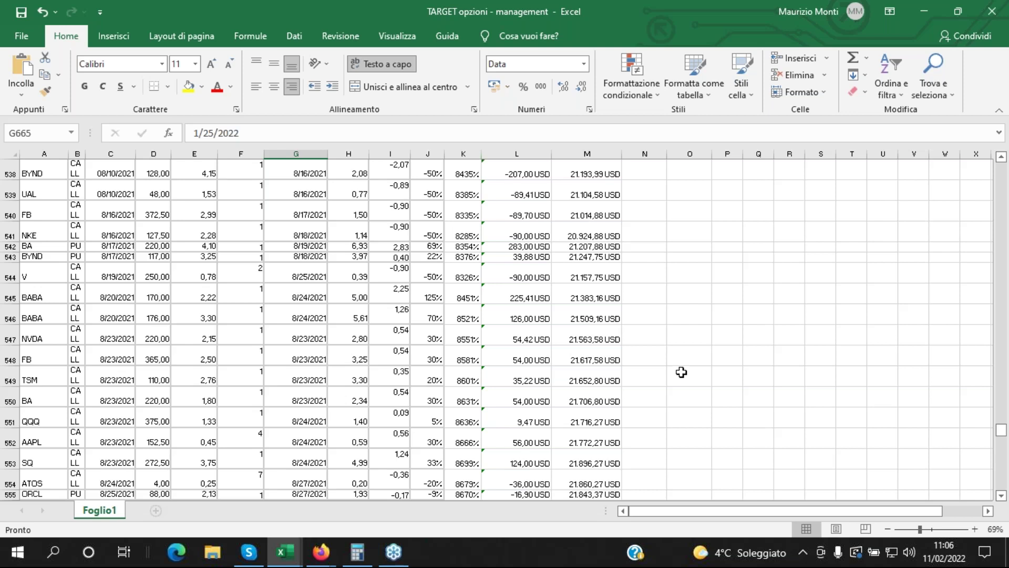
scroll(681, 372, down, 13)
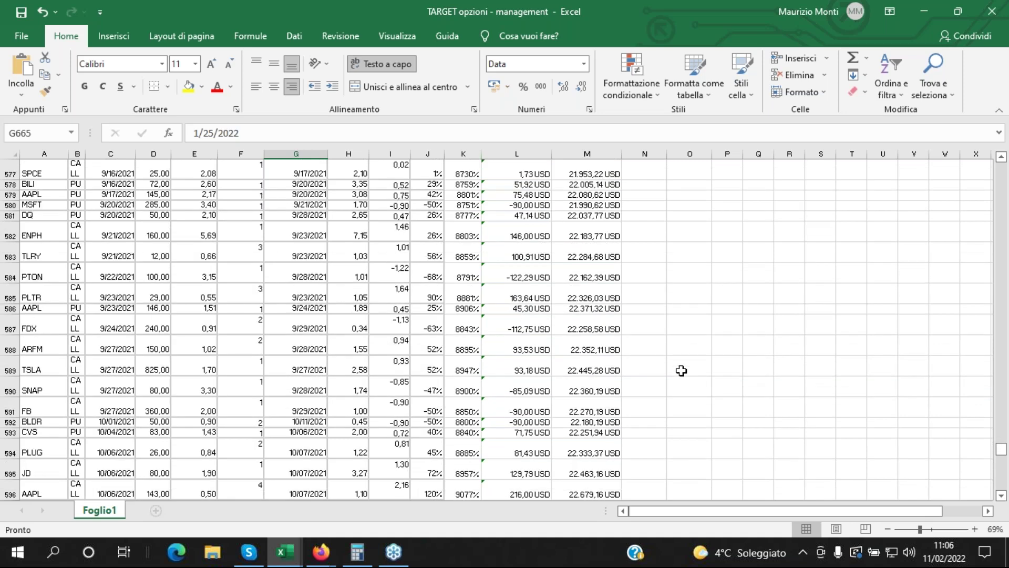
scroll(681, 371, down, 11)
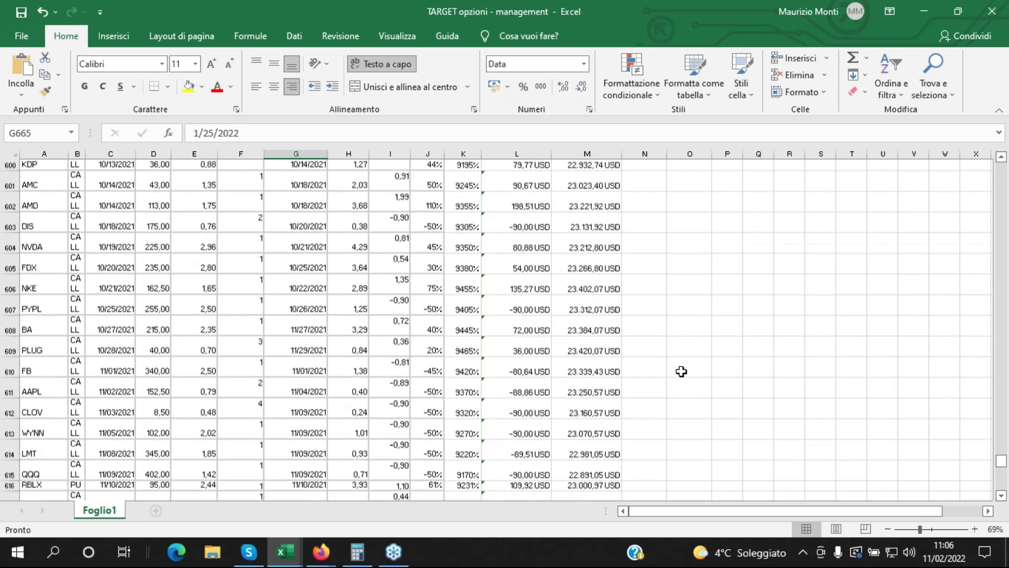
scroll(681, 371, down, 13)
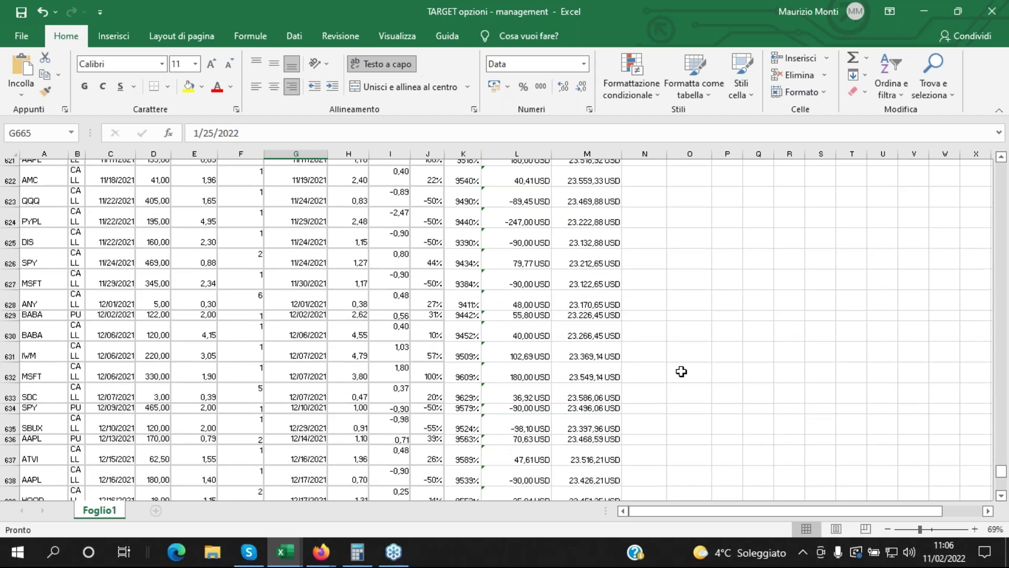
scroll(681, 370, down, 1)
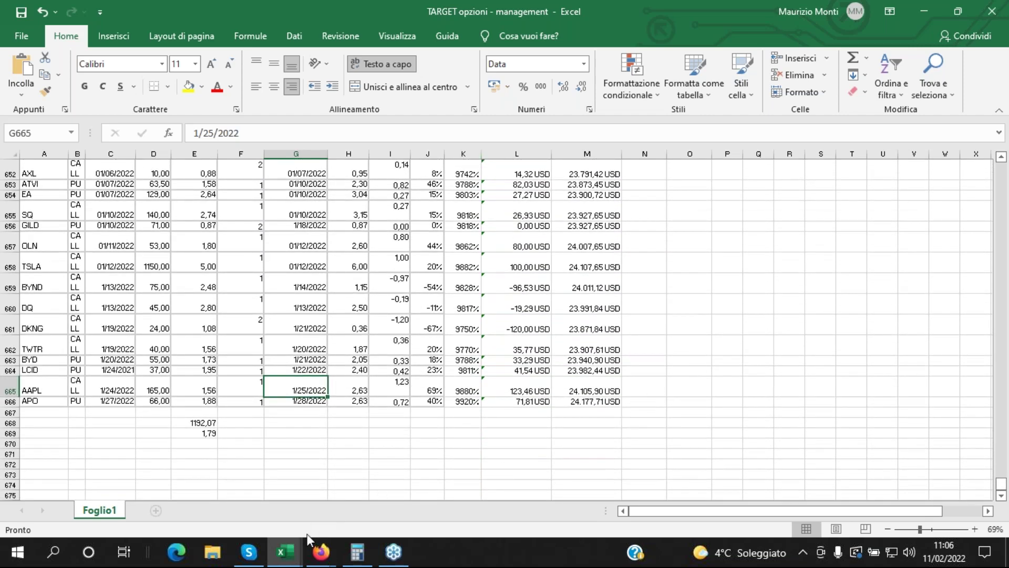
Switch to the "TARGET opzioni" workbook and examine the results and running balance of the January 2022 trades.
mouse_move(294, 555)
click(327, 516)
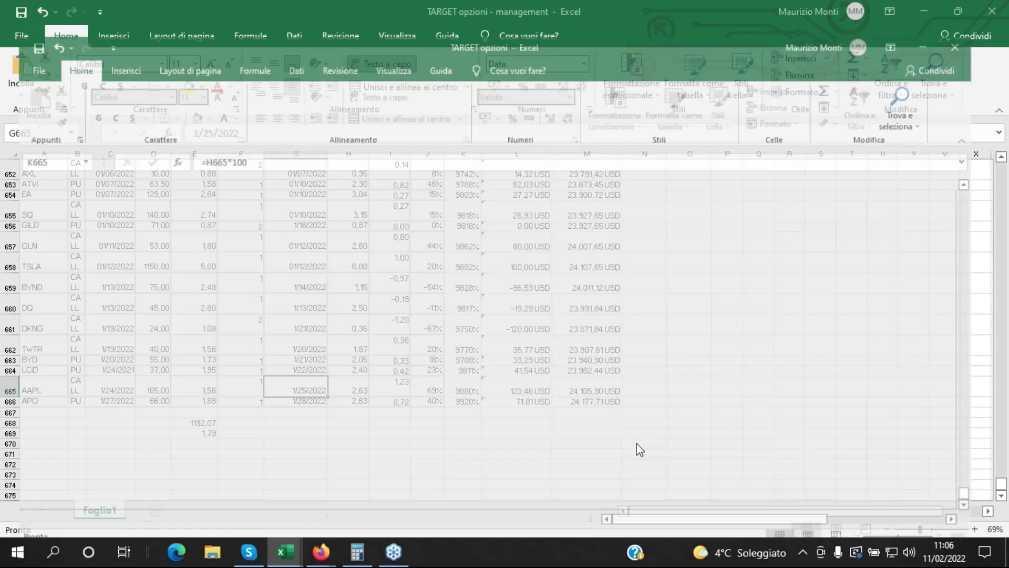
scroll(637, 441, up, 5)
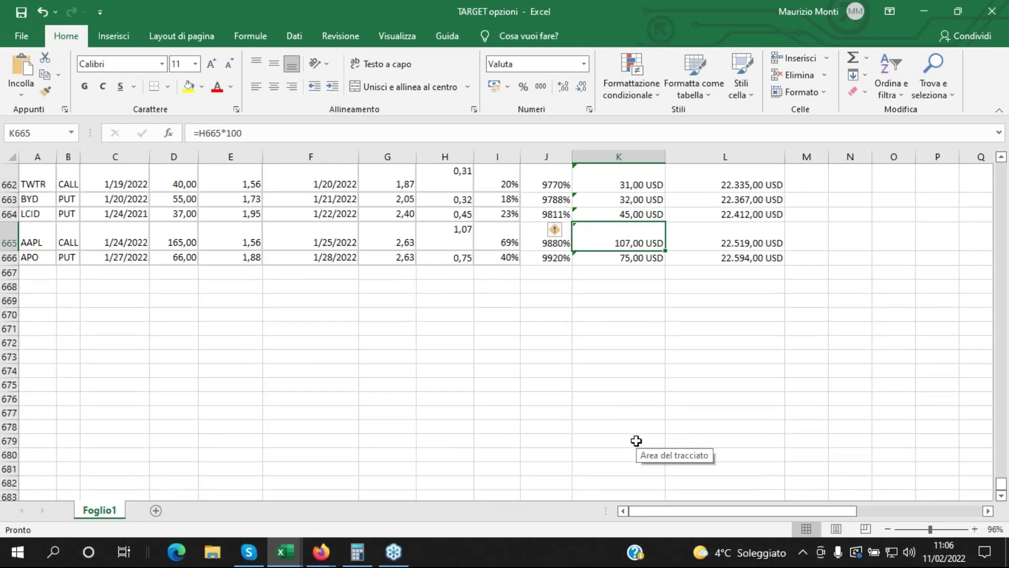
scroll(637, 440, down, 2)
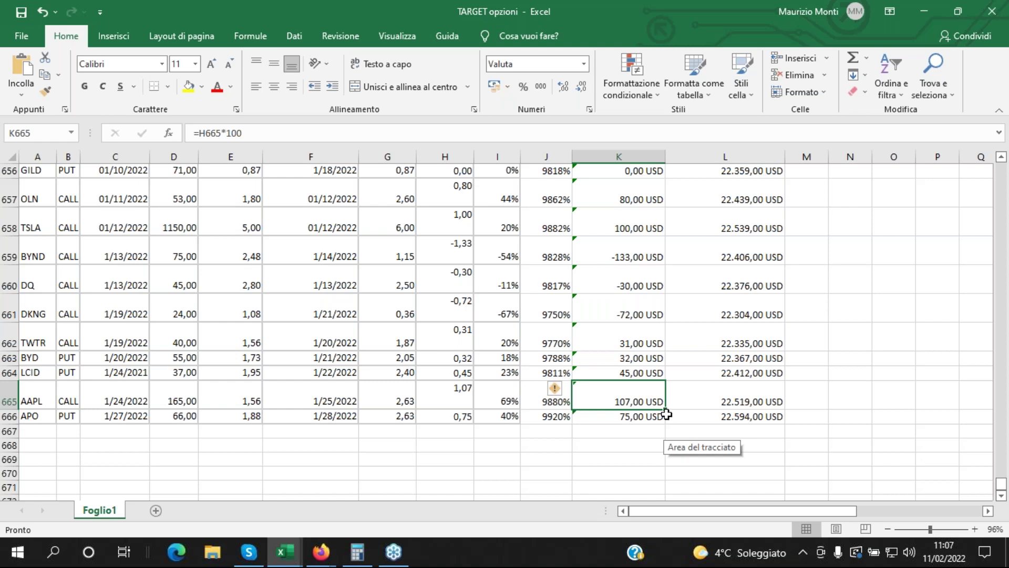
scroll(667, 415, up, 1)
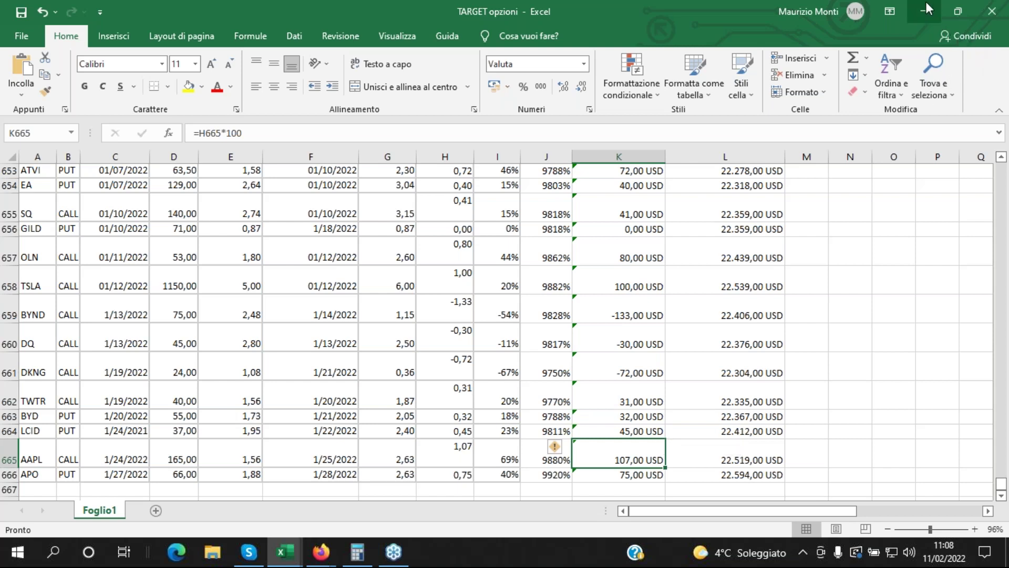
Switch to the TradingView chart in Firefox and load the NIO Inc. stock listed on NYSE.
click(321, 551)
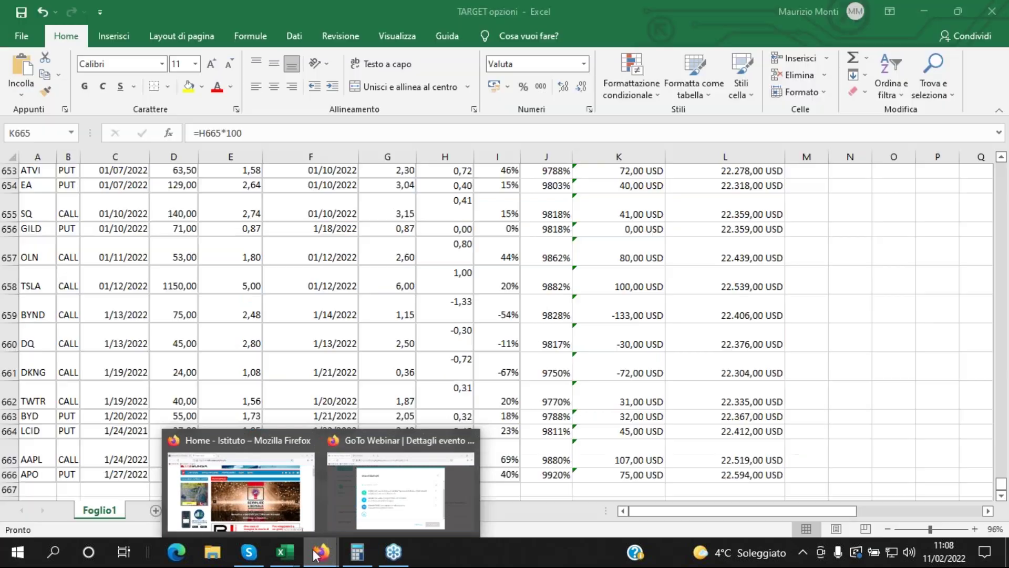
click(292, 526)
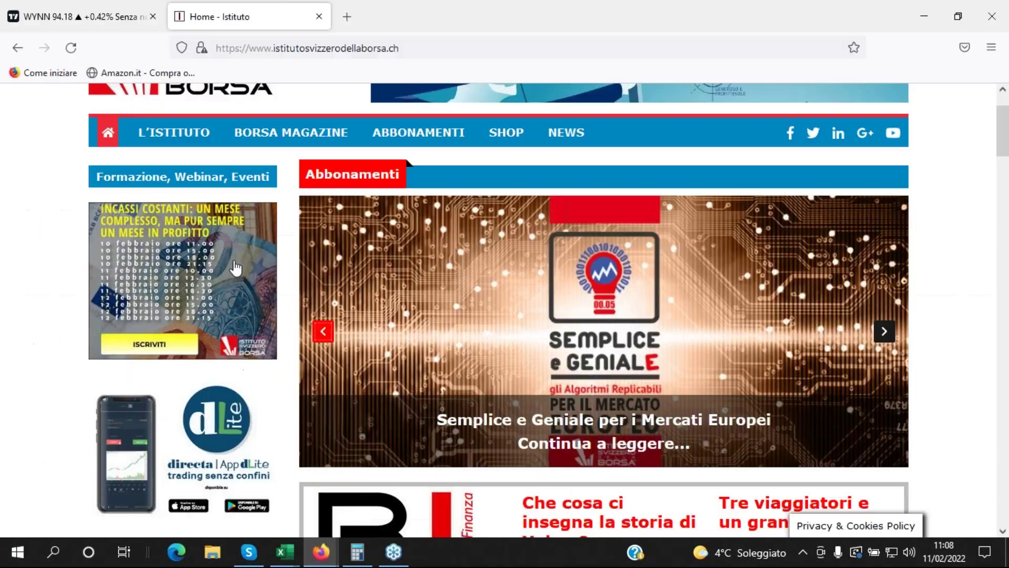
click(46, 16)
click(82, 100)
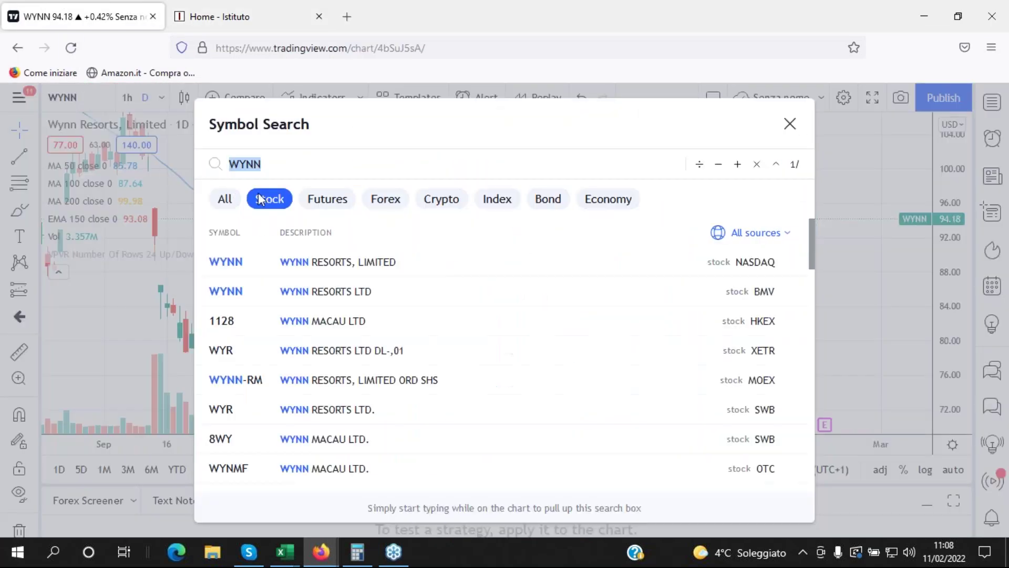
click(267, 162)
key(BackSpace)
key(BackSpace)
key(BackSpace)
key(BackSpace)
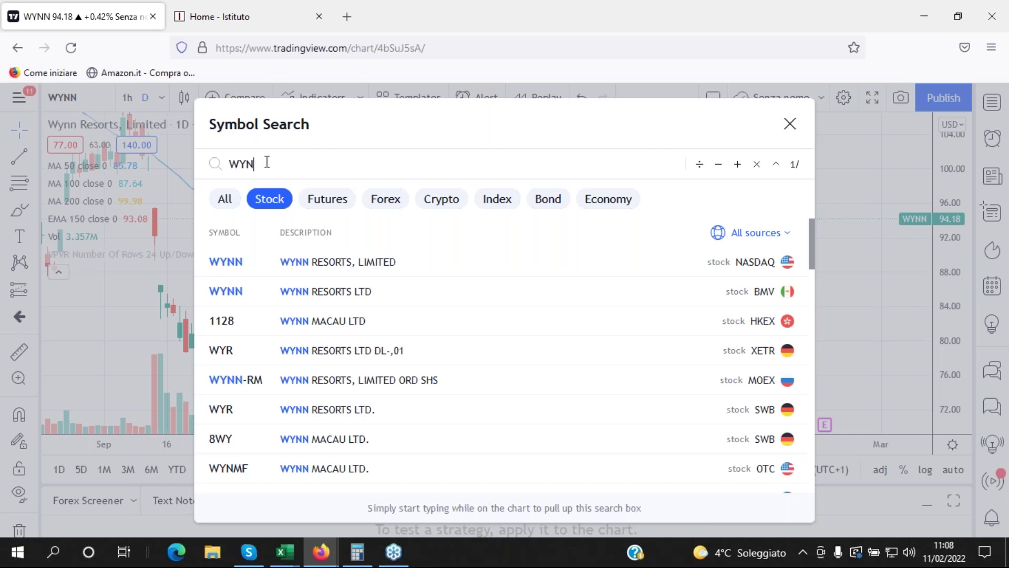
text(NIO)
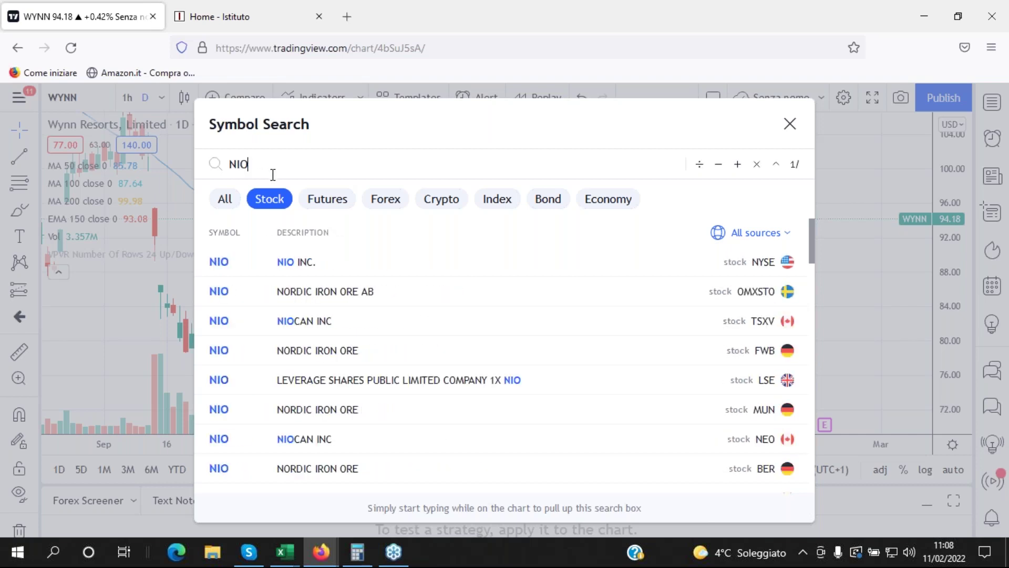
click(222, 264)
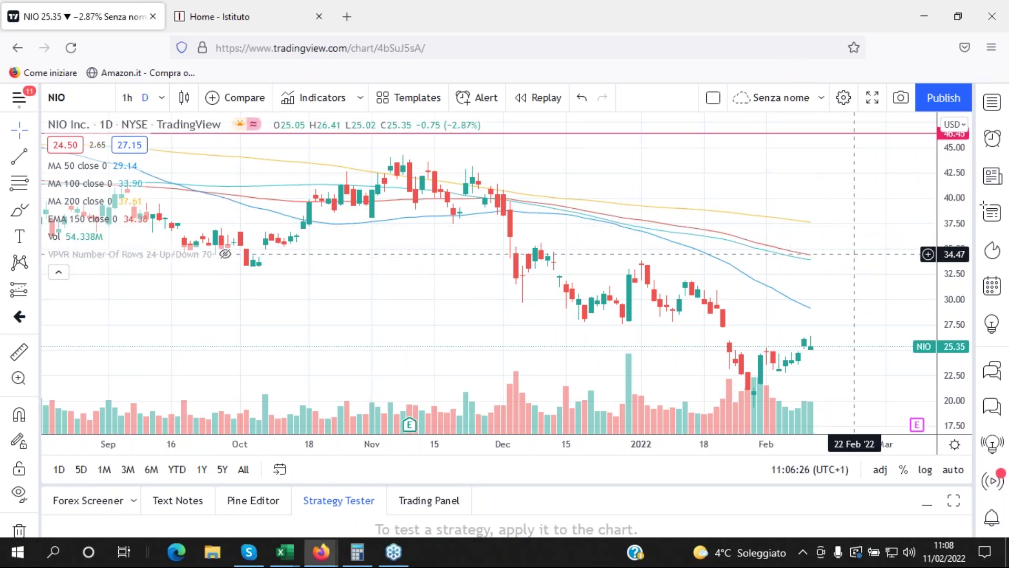
Examine NIO's daily candles from late January to February 2022 at an enlarged price and time scale.
drag(862, 255, 807, 179)
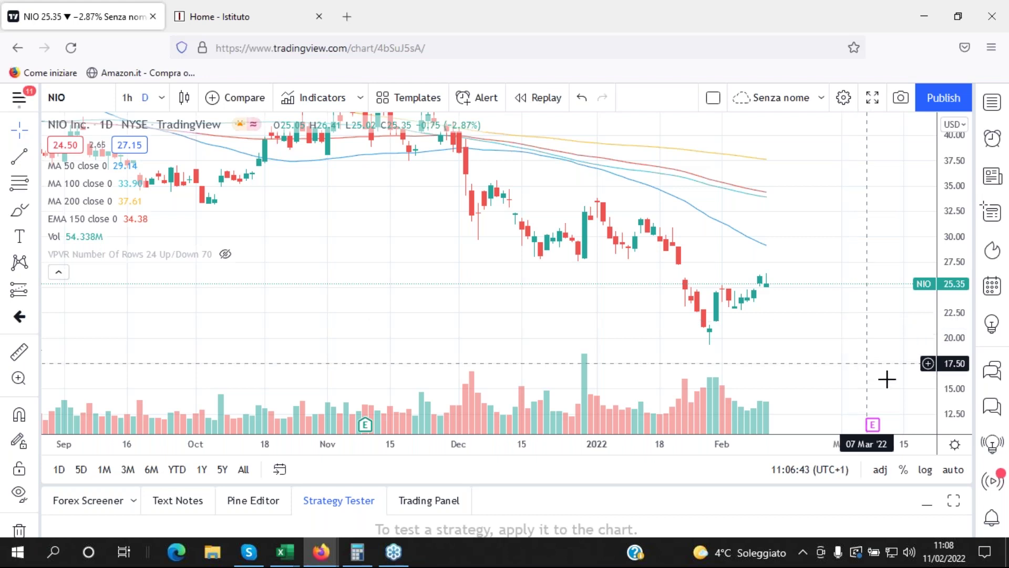
drag(954, 363, 954, 235)
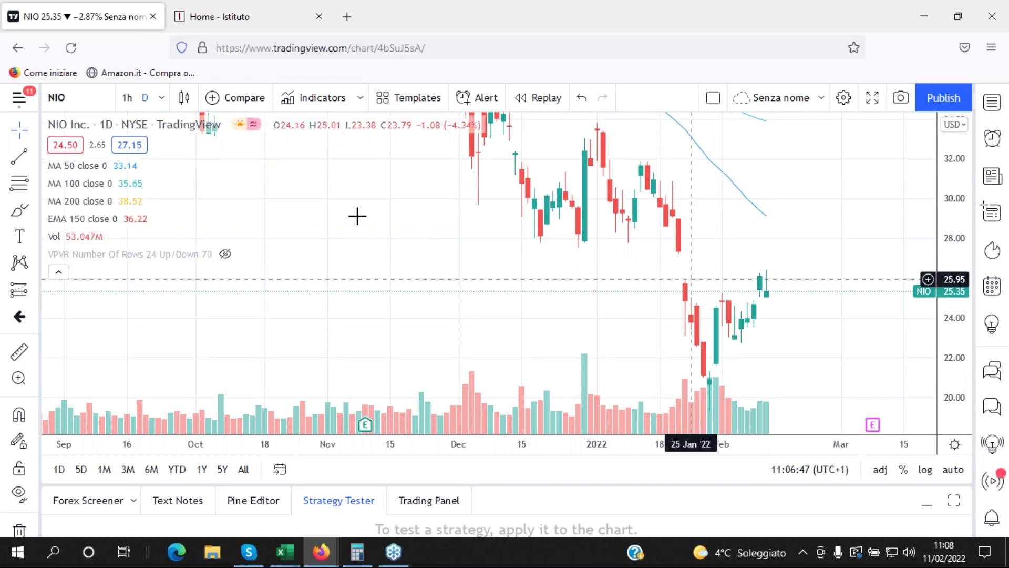
drag(563, 444, 502, 445)
drag(807, 206, 811, 199)
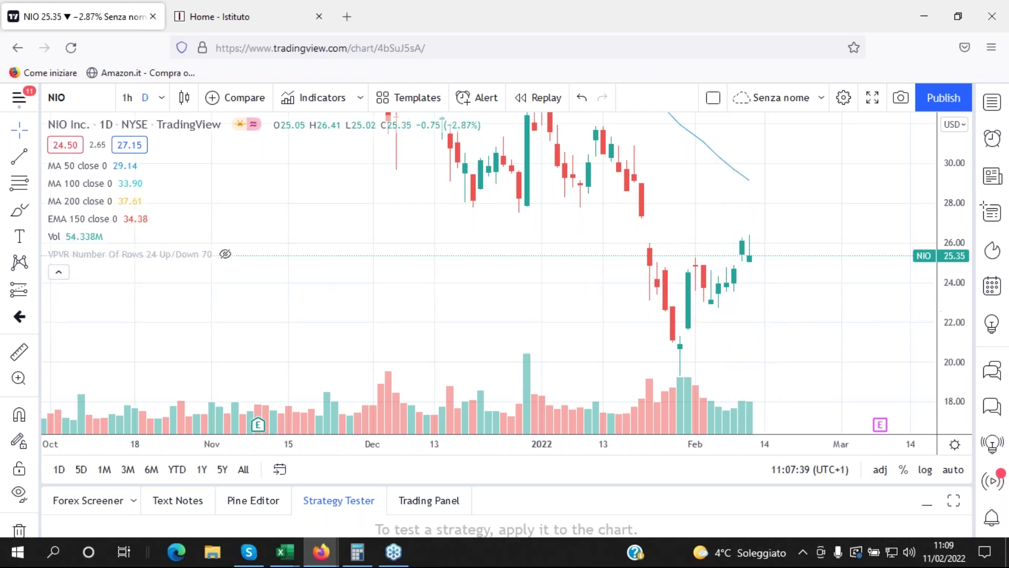
drag(957, 306, 946, 277)
drag(787, 439, 689, 439)
scroll(721, 307, up, 2)
scroll(802, 253, left, 5)
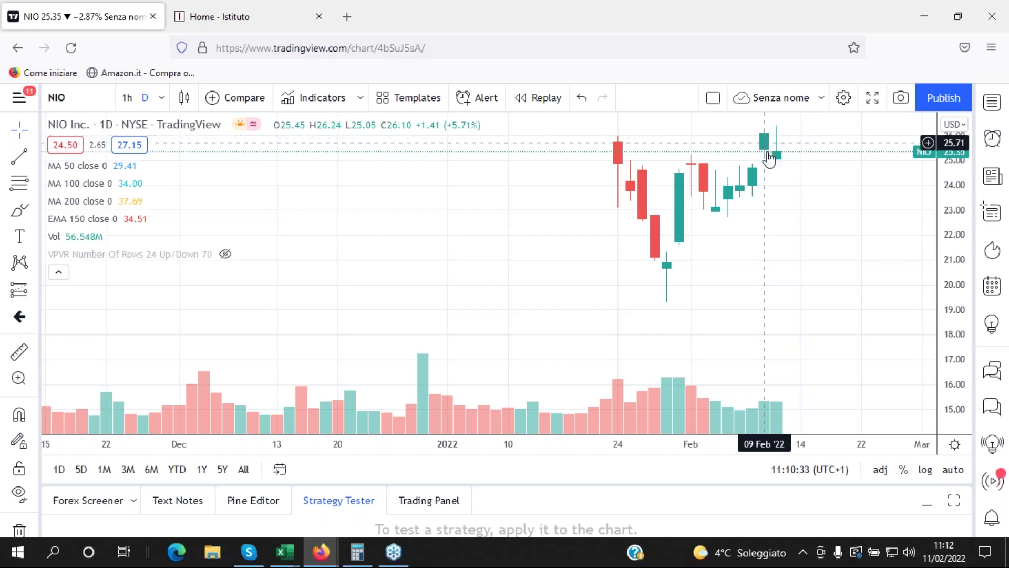
Replace the charted symbol with CHGG, the Chegg, Inc. stock listed on NYSE.
click(76, 99)
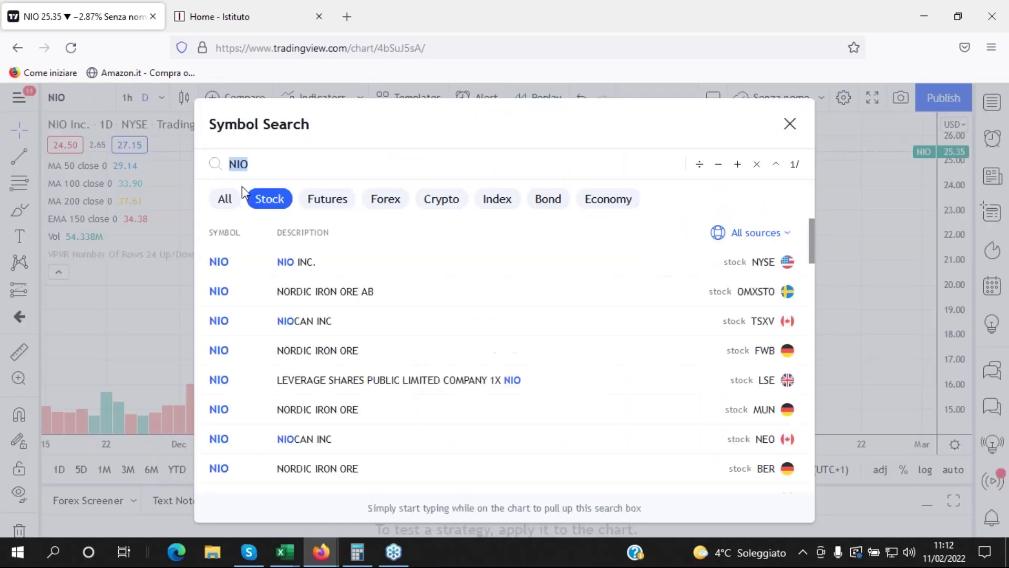
click(251, 164)
key(BackSpace)
key(BackSpace)
key(BackSpace)
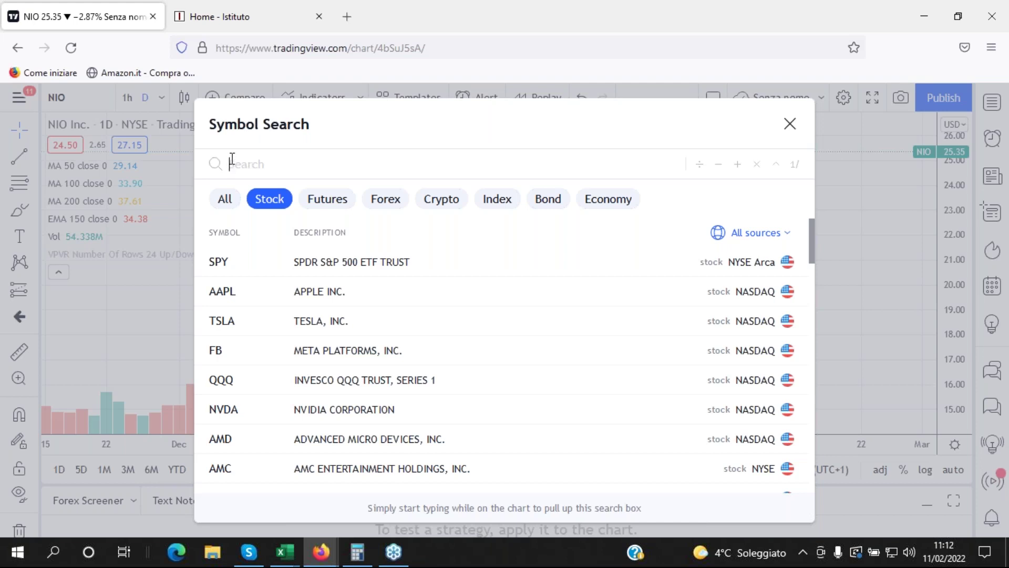
text(CHGG)
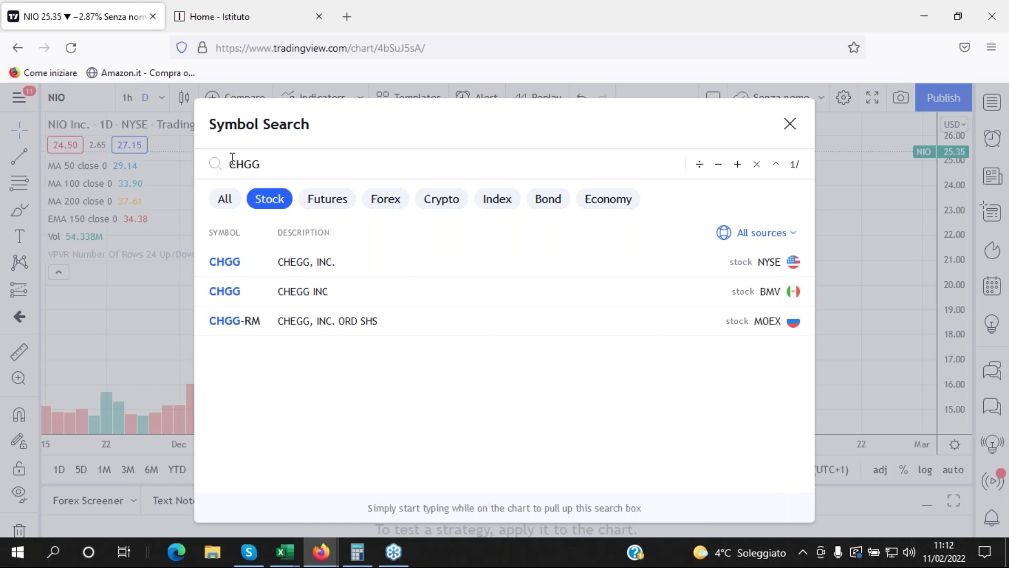
click(237, 262)
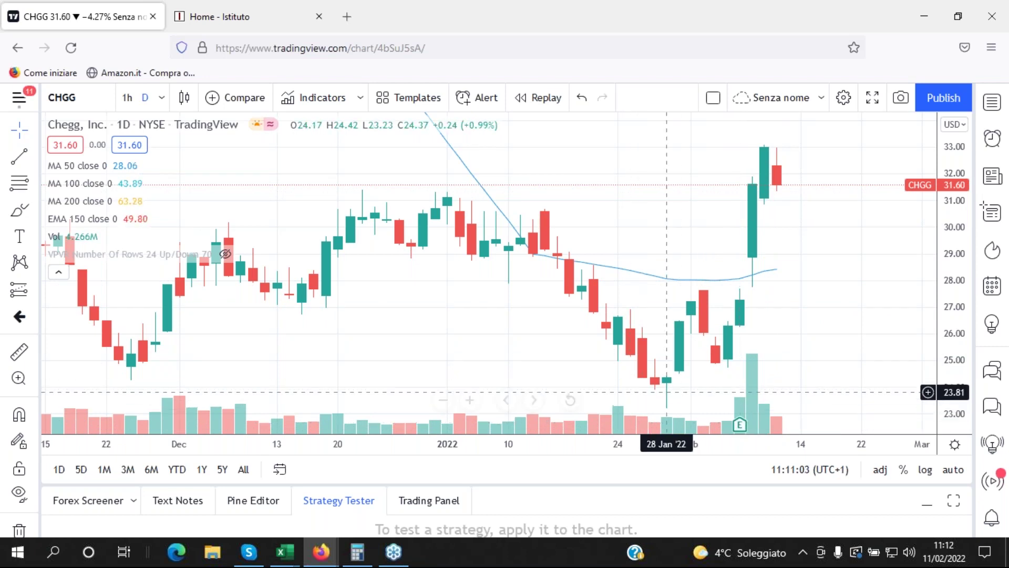
Reset the Chegg chart view and examine its daily candles from December 2021 to February 2022 up close.
click(570, 399)
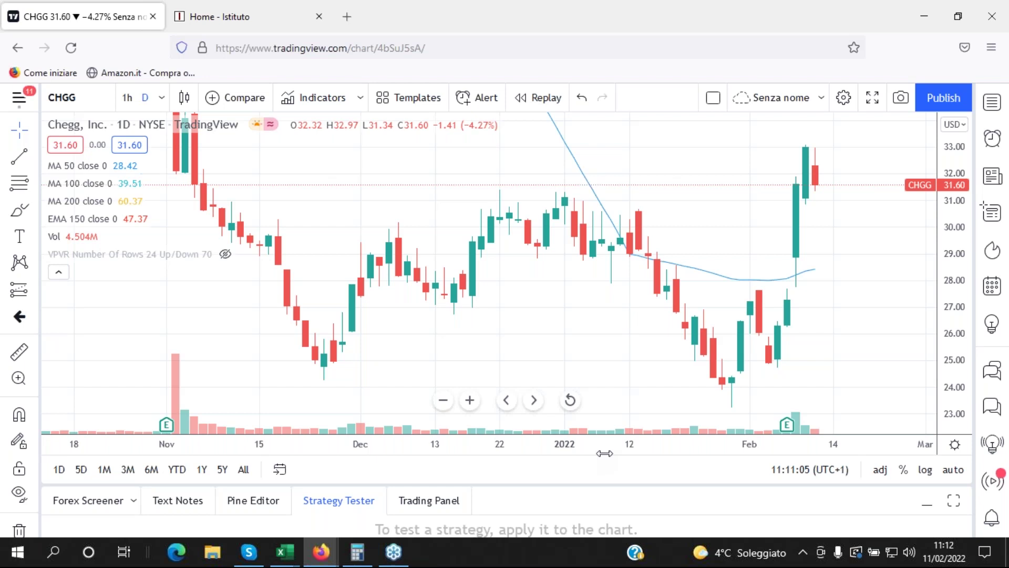
drag(605, 453, 587, 455)
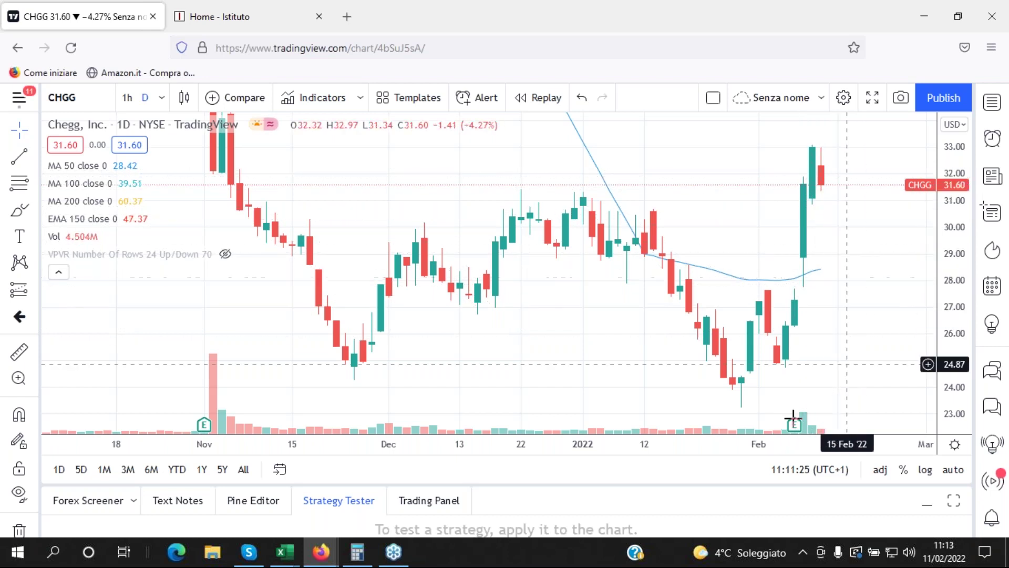
scroll(680, 408, up, 3)
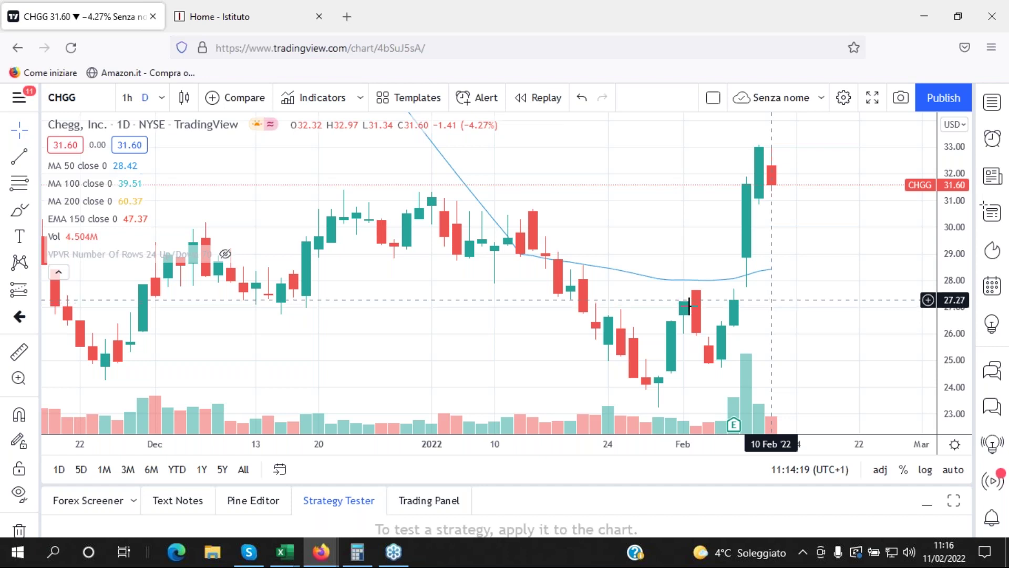
Replace the charted symbol with ES1!, the continuous E-mini S&P 500 futures front contract, and show its daily candles back to September 2021.
click(83, 111)
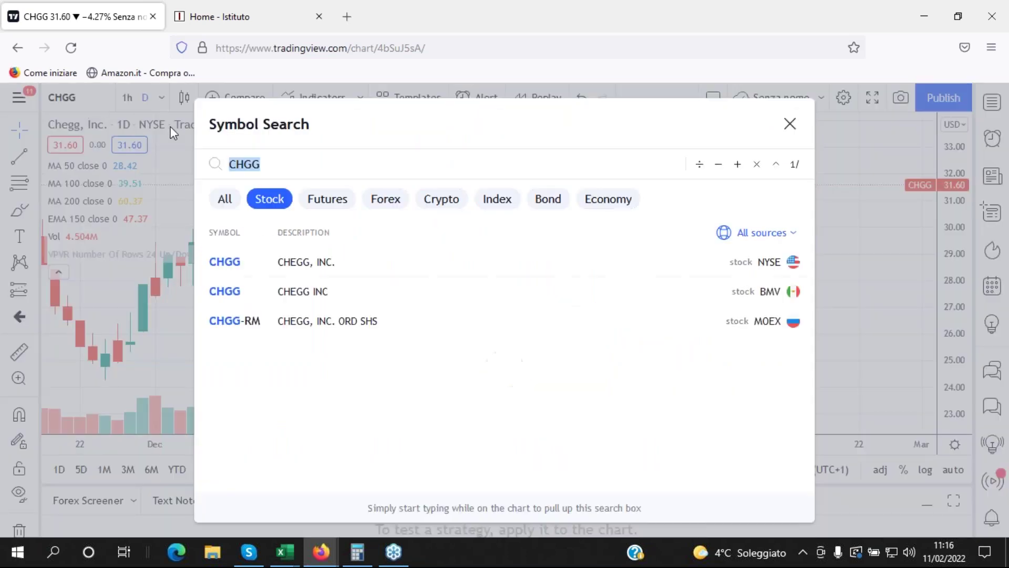
click(264, 165)
click(313, 200)
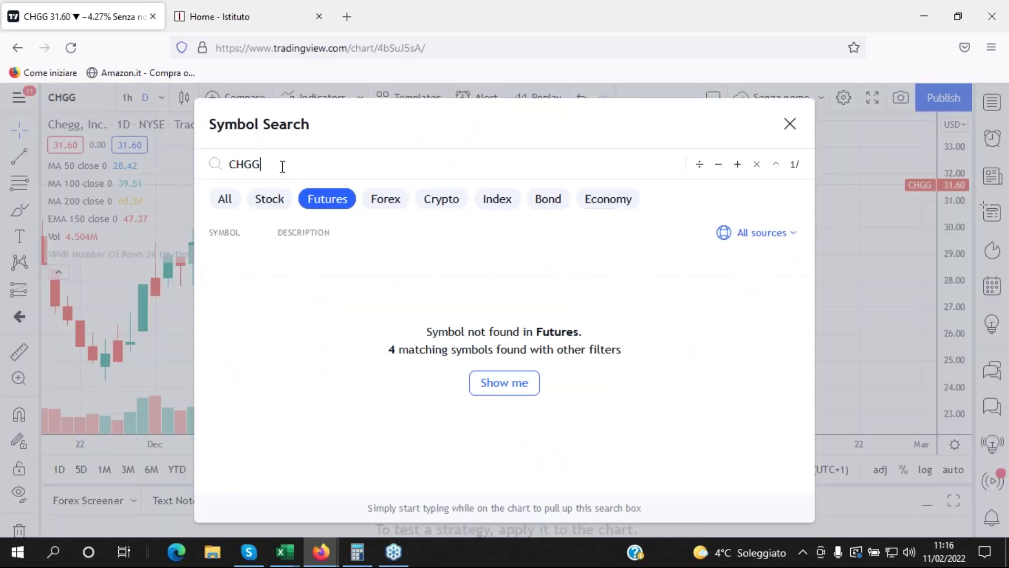
key(BackSpace)
key(BackSpace)
key(BackSpace)
key(BackSpace)
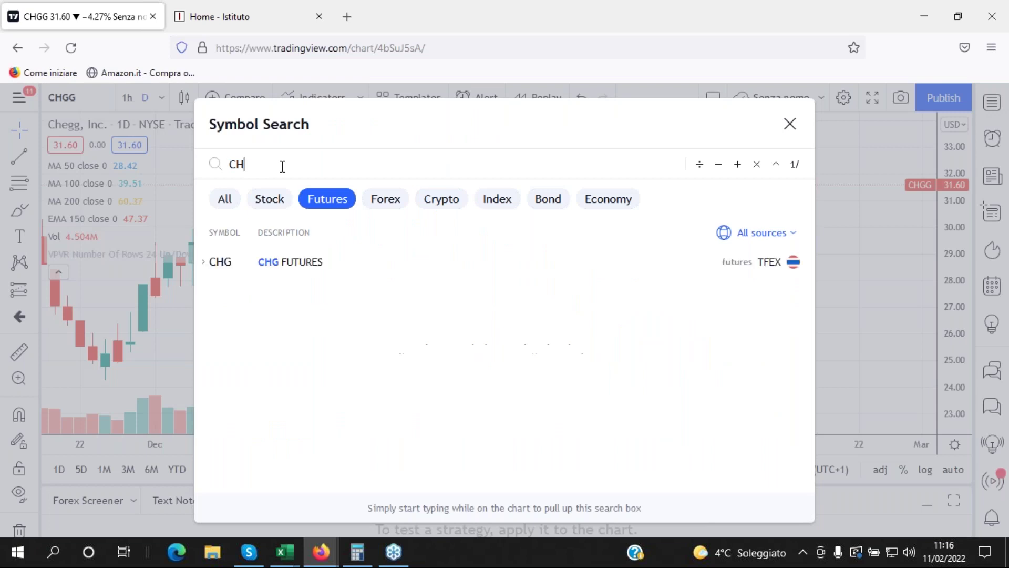
text(ES)
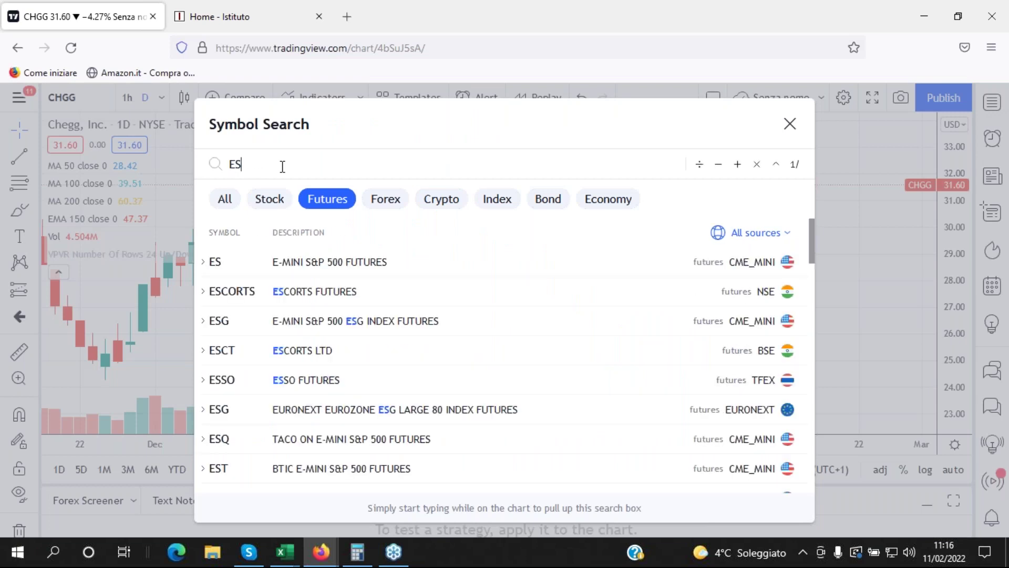
click(214, 263)
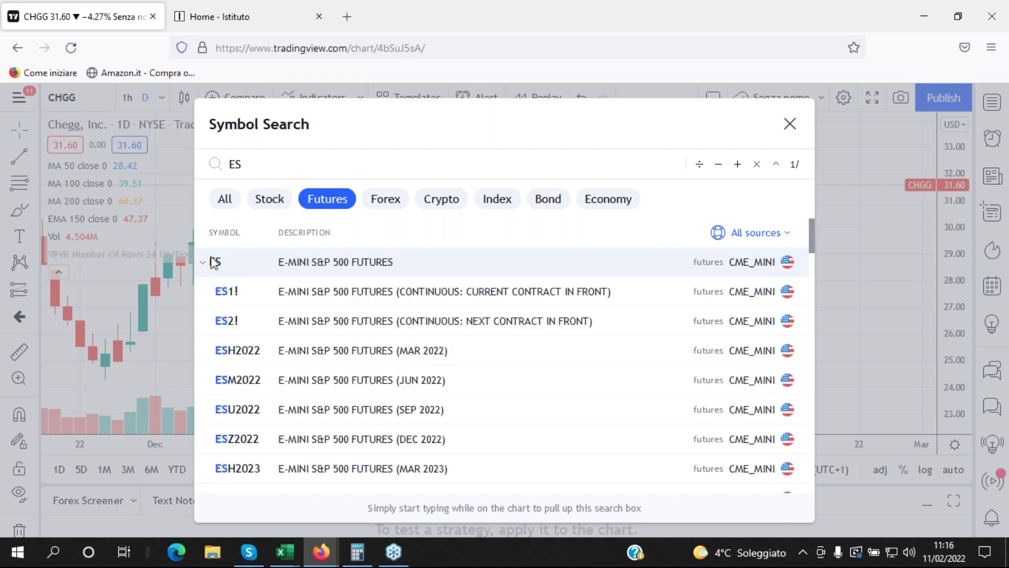
click(290, 289)
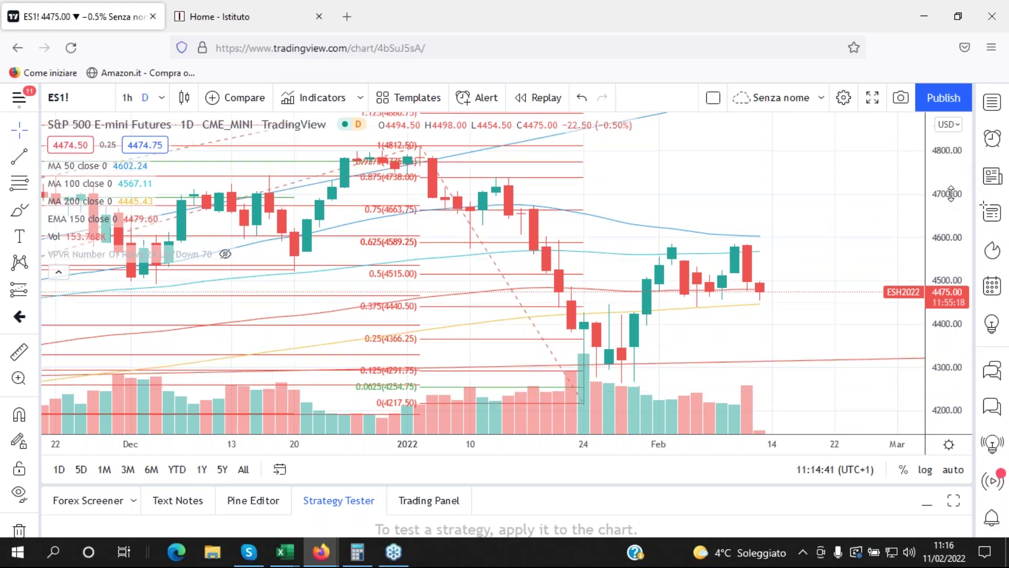
drag(576, 444, 747, 446)
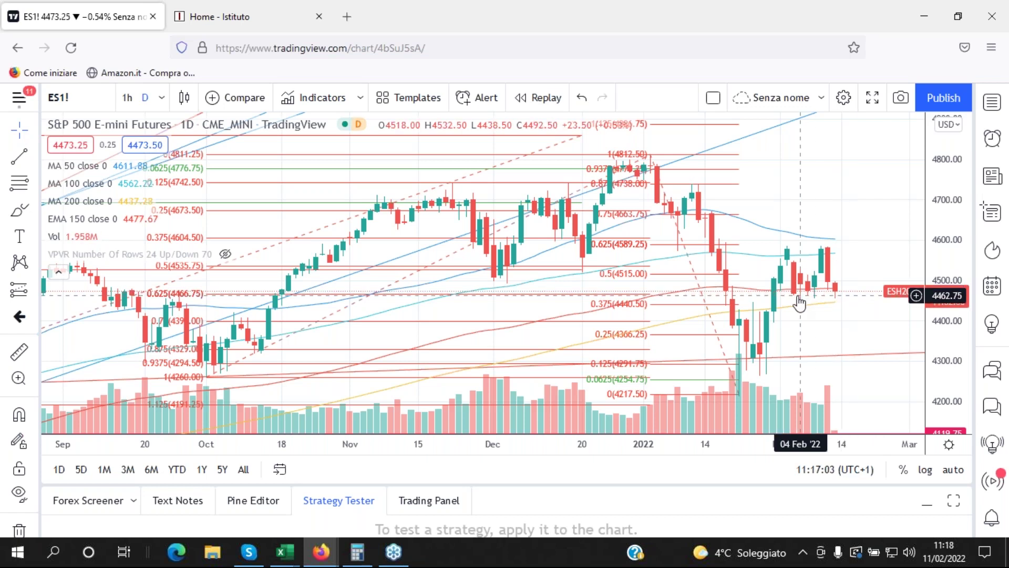
Replace the charted symbol with AAPL, the Apple Inc. stock listed on NASDAQ.
click(85, 101)
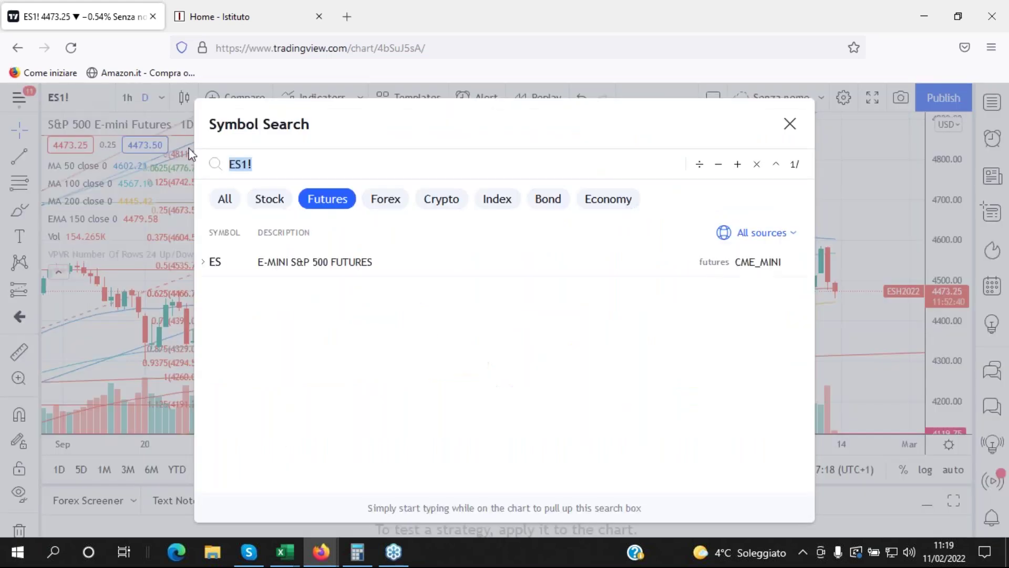
click(260, 198)
click(265, 159)
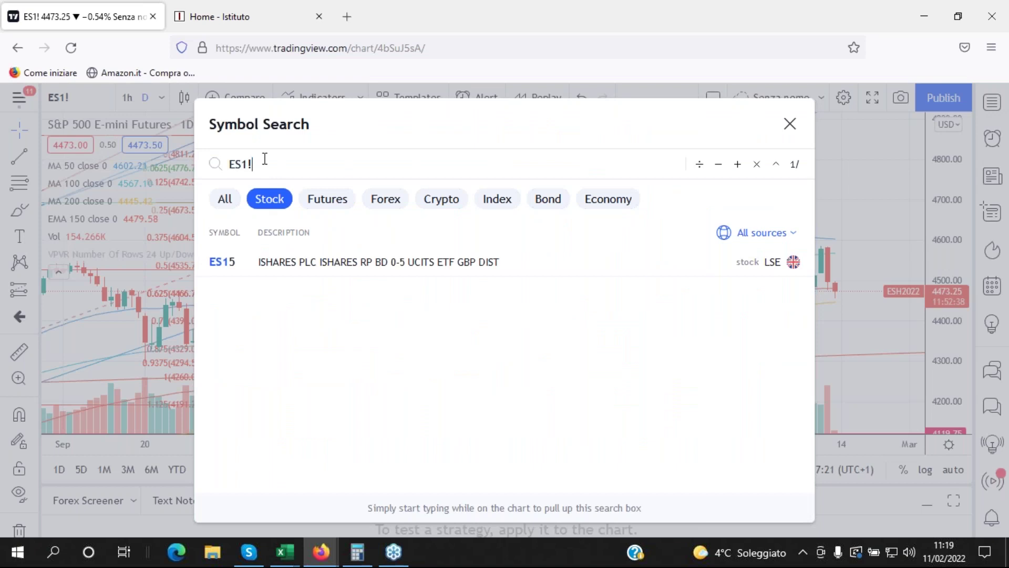
key(BackSpace)
key(BackSpace)
key(BackSpace)
key(BackSpace)
text(AAPL)
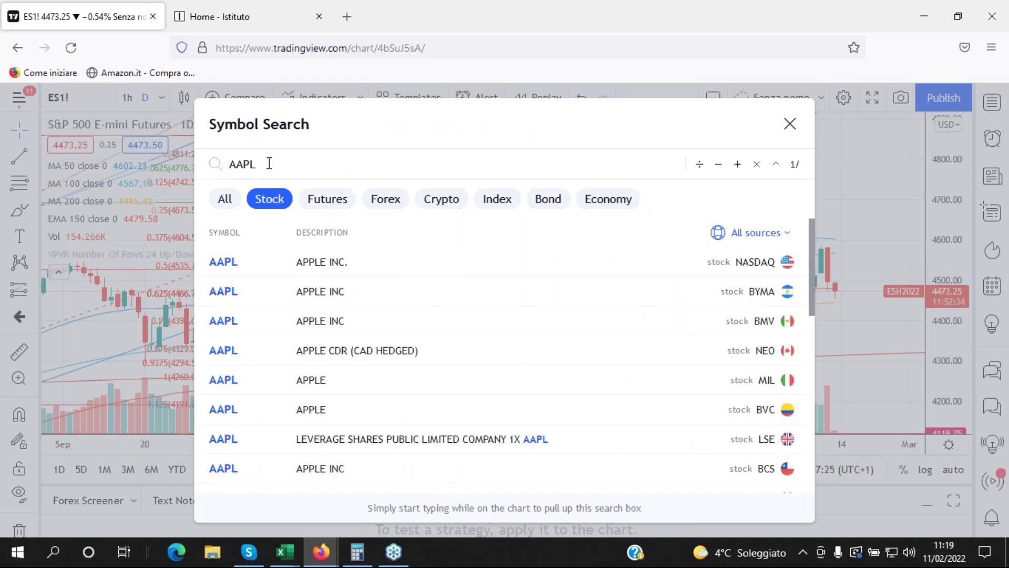
click(223, 262)
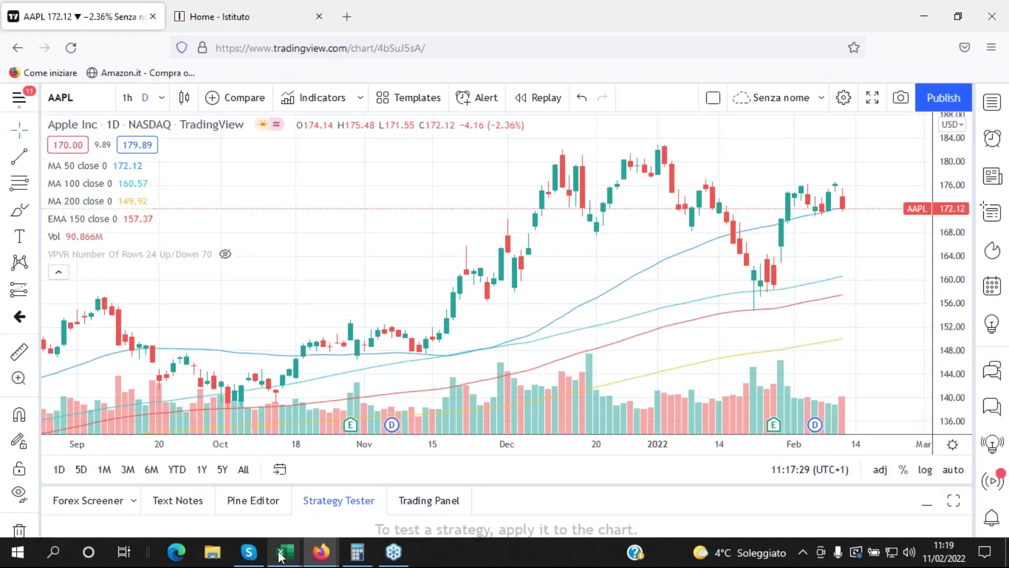
Switch to the TARGET opzioni workbook in Excel and review the AAPL call's dates, entry and exit prices, percentage return and dollar profit in row 665.
mouse_move(284, 552)
click(324, 510)
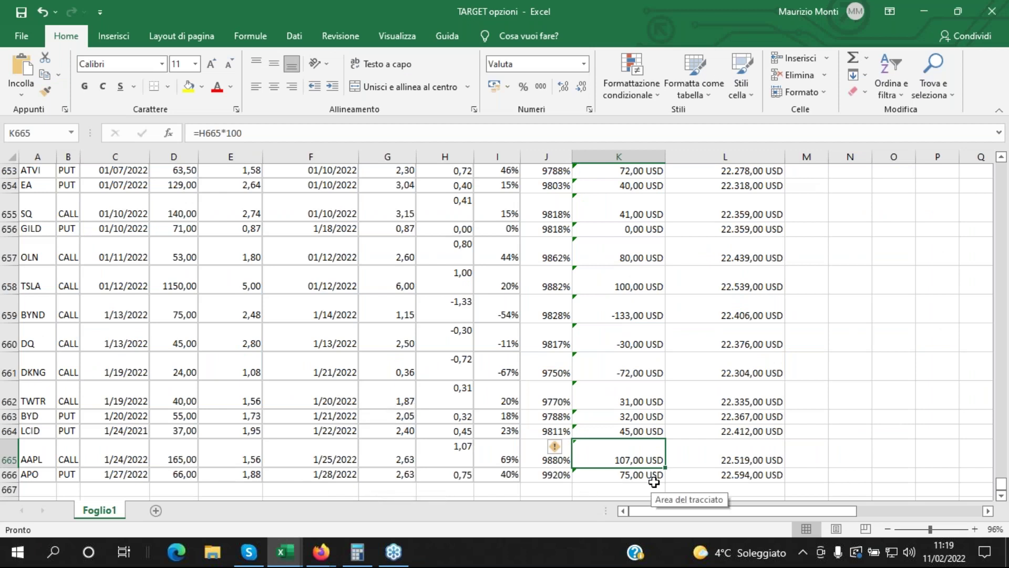
click(129, 456)
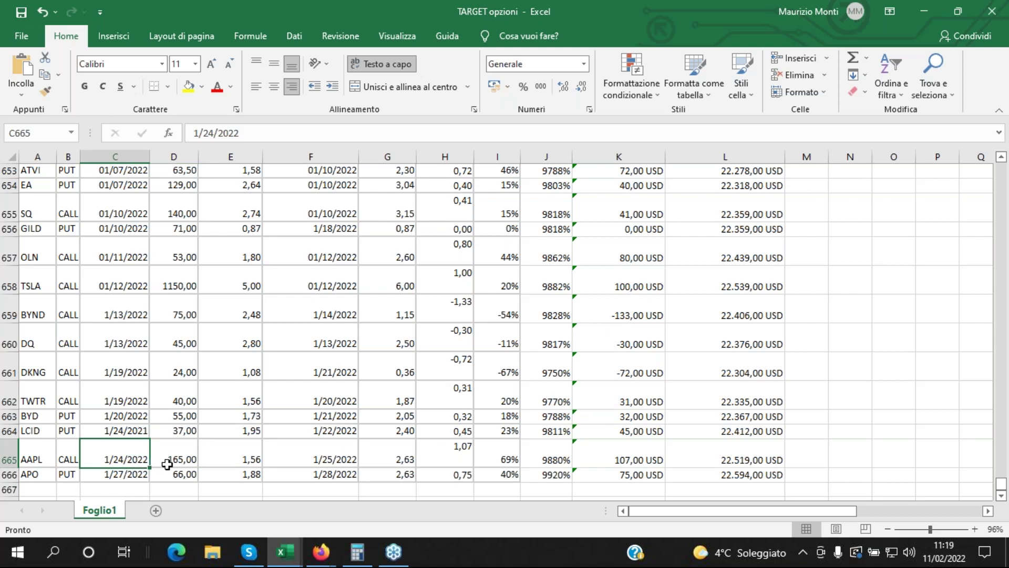
click(344, 462)
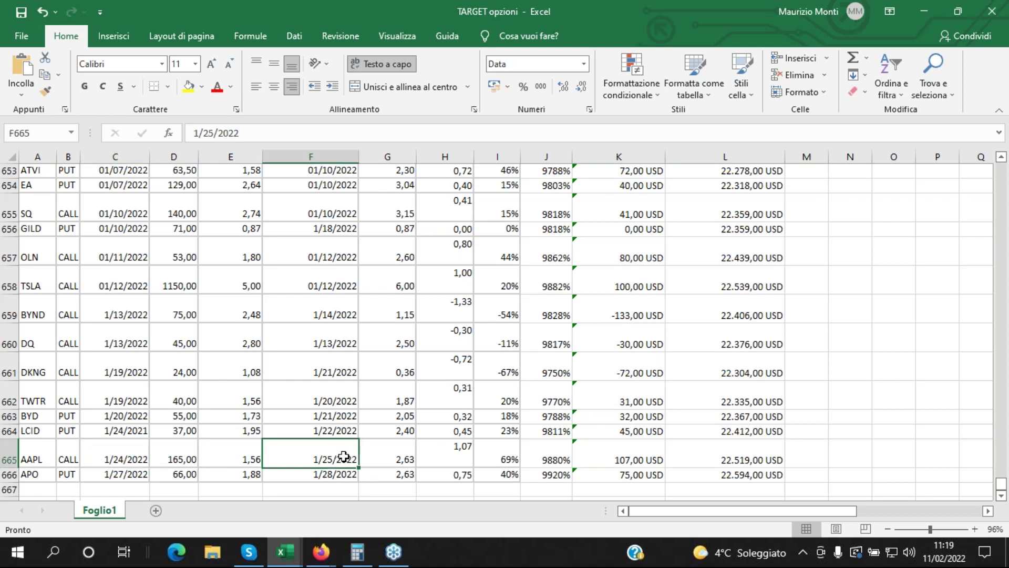
click(128, 451)
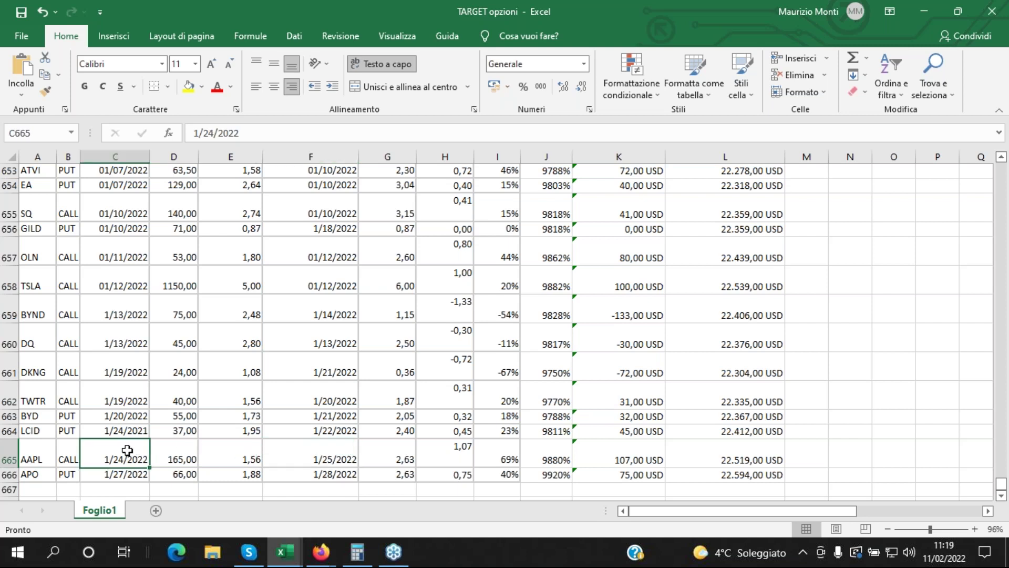
click(341, 461)
click(510, 454)
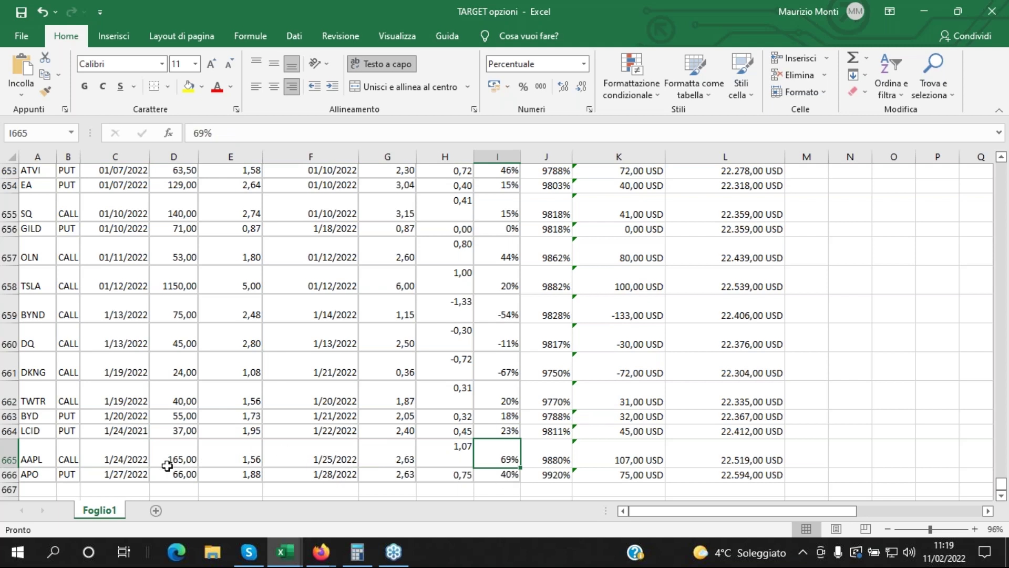
click(254, 458)
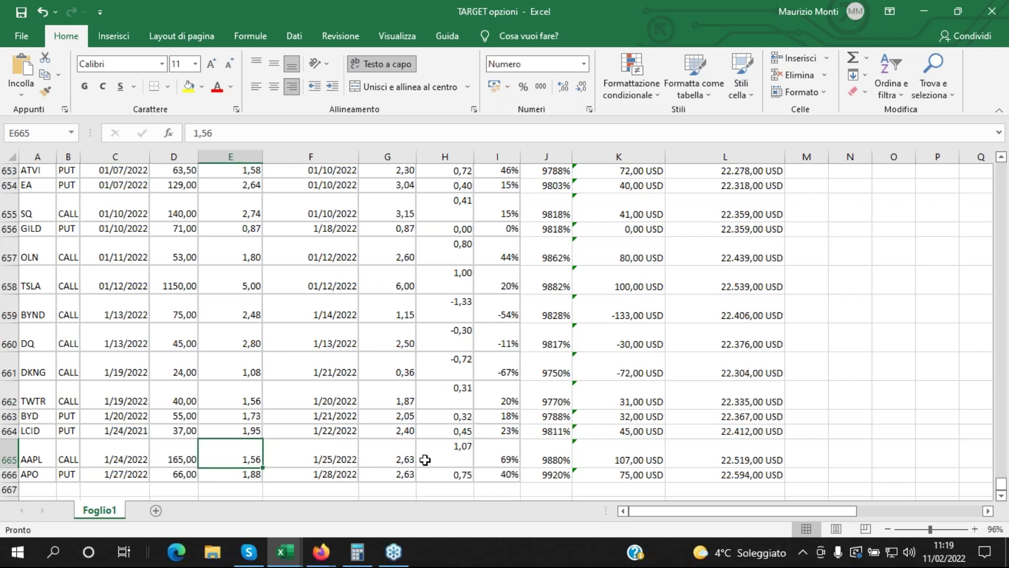
click(403, 460)
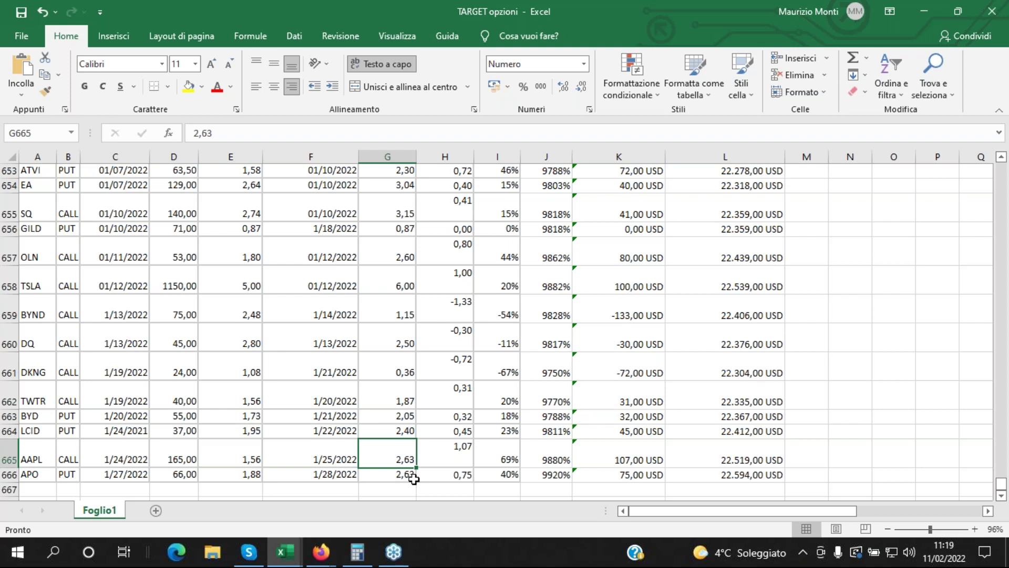
click(629, 460)
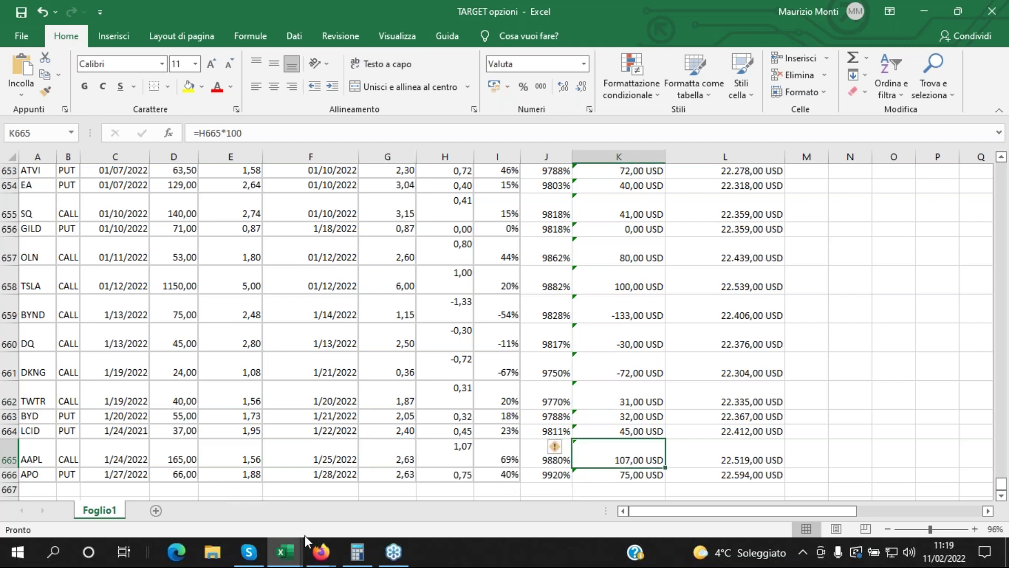
Switch back to the TradingView chart in Firefox and examine Apple's daily candles around 24 January 2022 at an enlarged price and time scale.
mouse_move(321, 553)
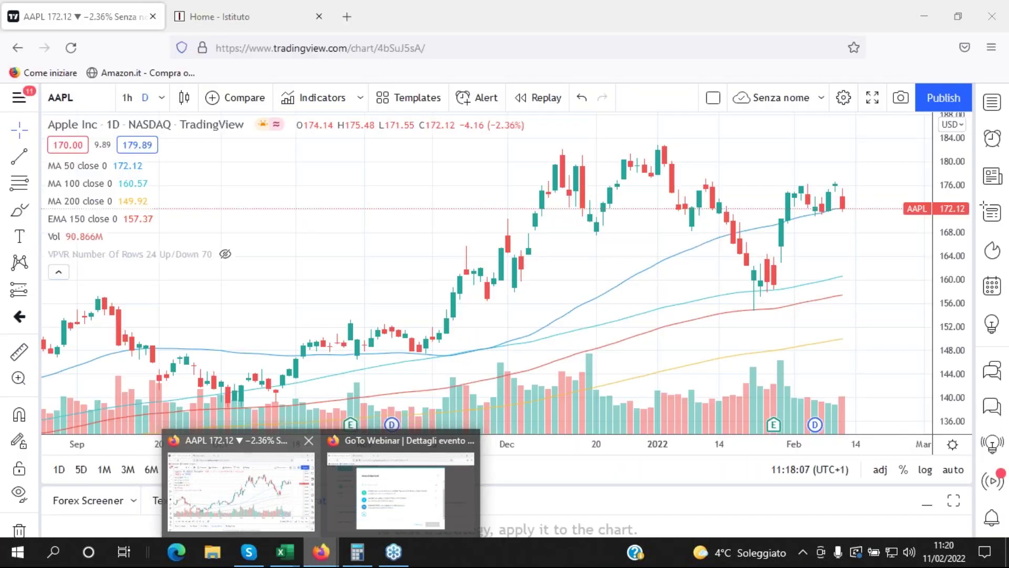
click(307, 513)
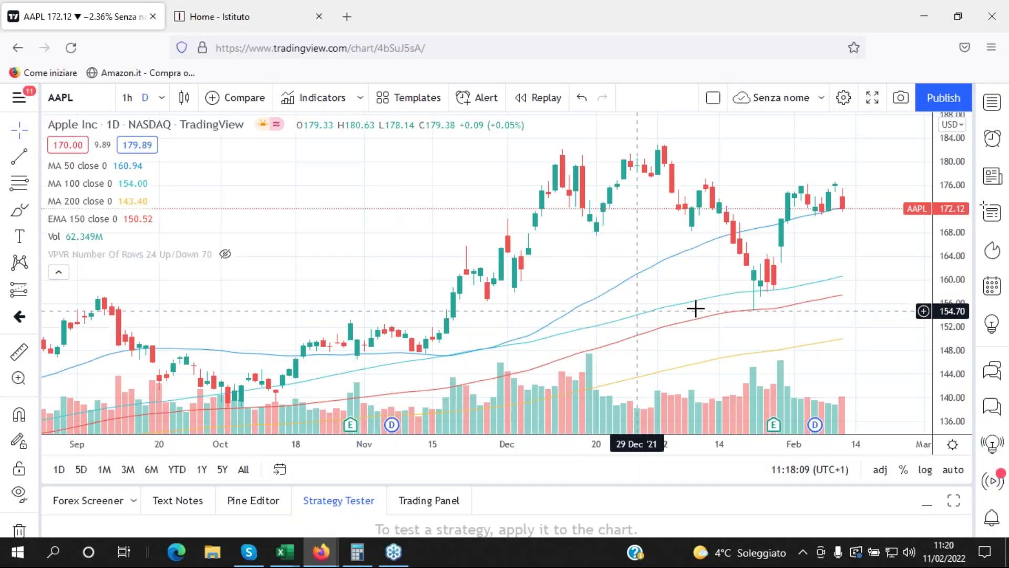
drag(867, 275, 739, 304)
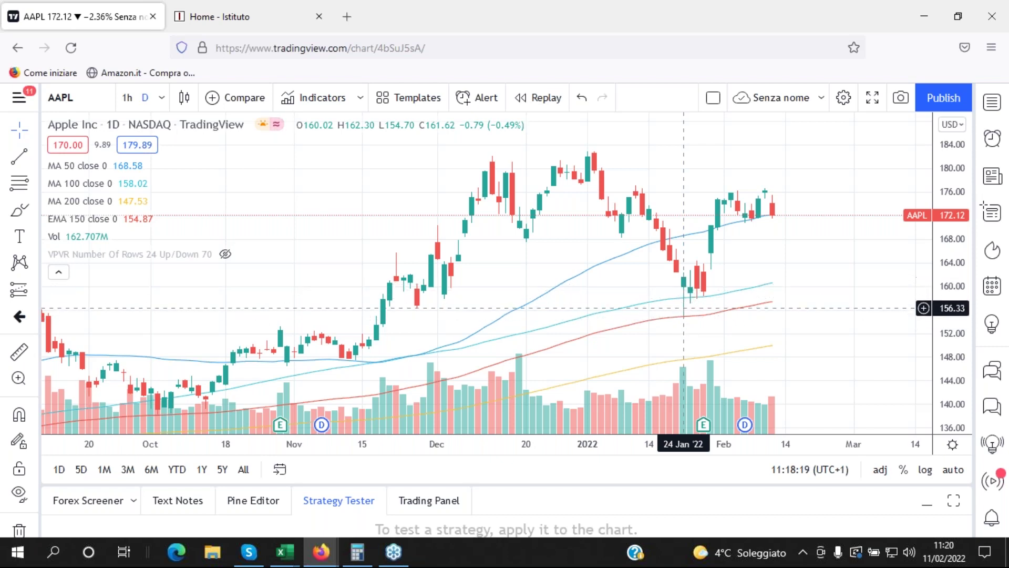
drag(957, 327, 958, 350)
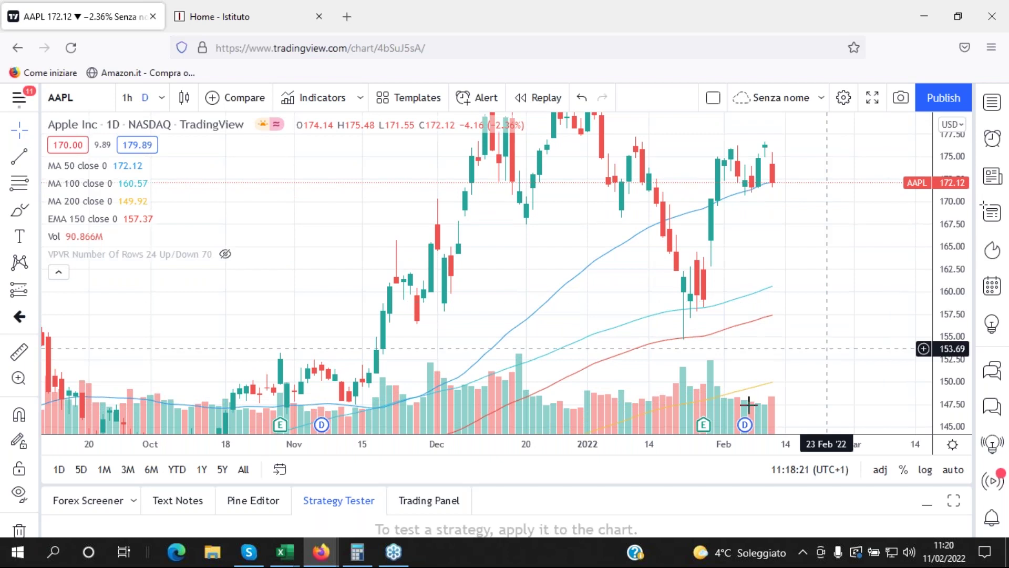
scroll(578, 315, left, 3)
scroll(619, 319, up, 3)
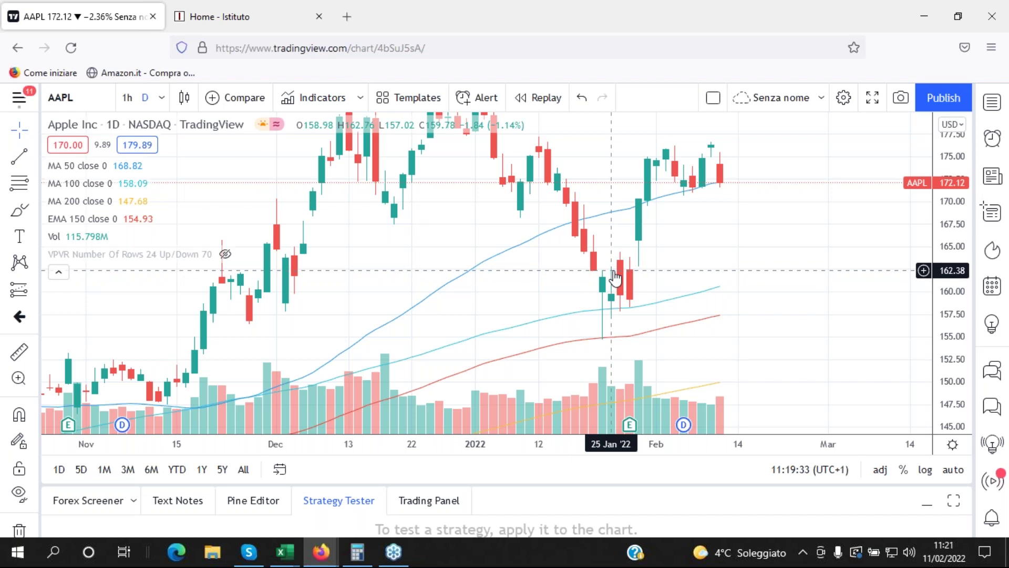
Recheck the AAPL call's entry price and dollar profit in row 665 of the TARGET opzioni workbook in Excel.
mouse_move(285, 551)
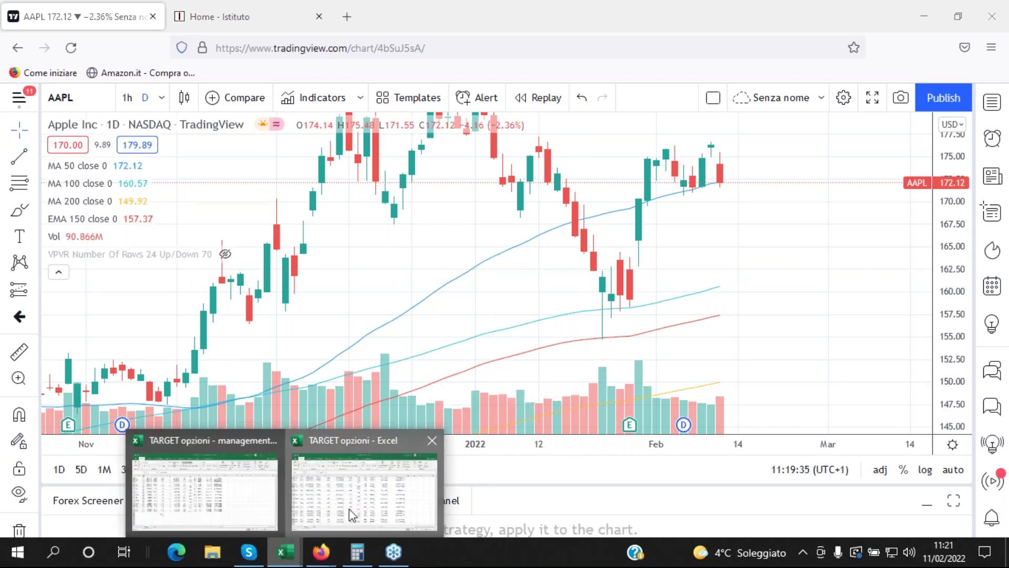
click(349, 513)
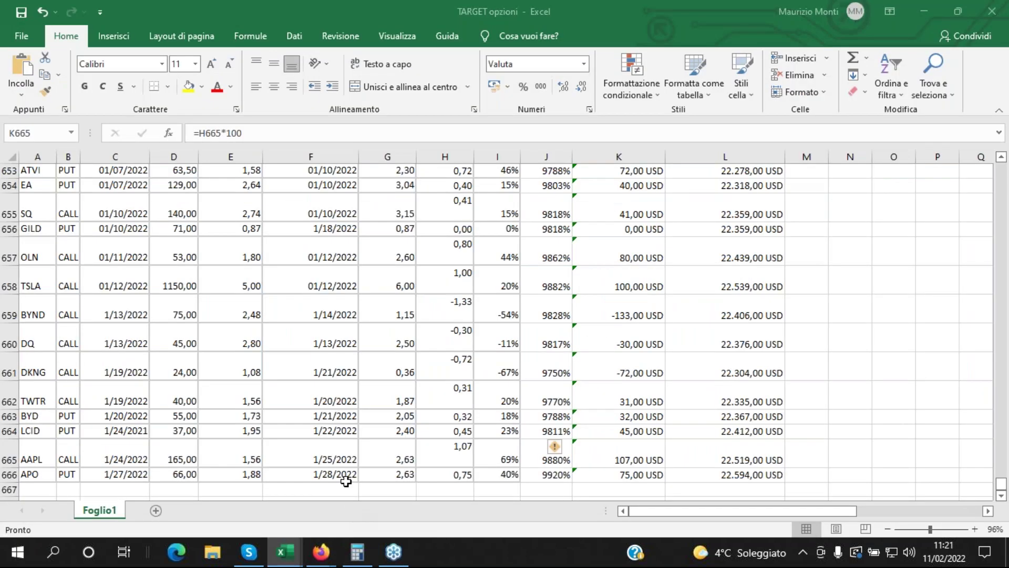
click(254, 459)
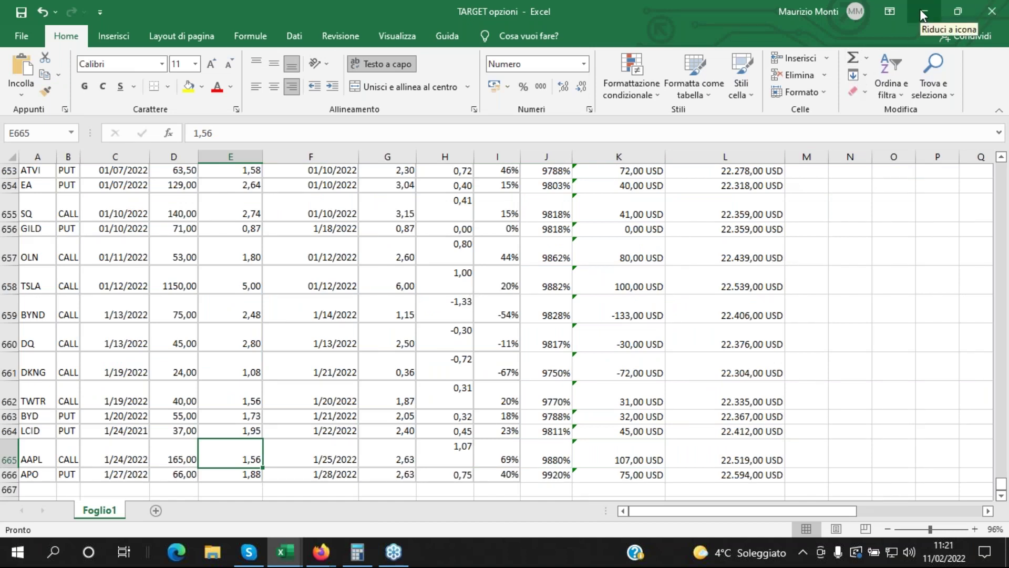
click(646, 460)
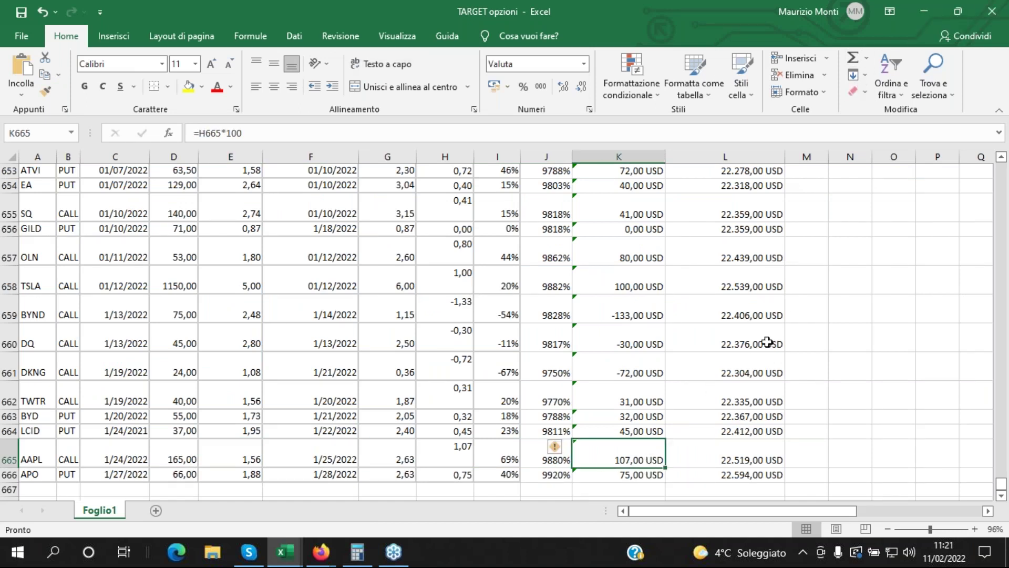
Return to the AAPL chart in TradingView and examine its daily candles from November 2021 to February 2022 over a wider price range.
click(923, 9)
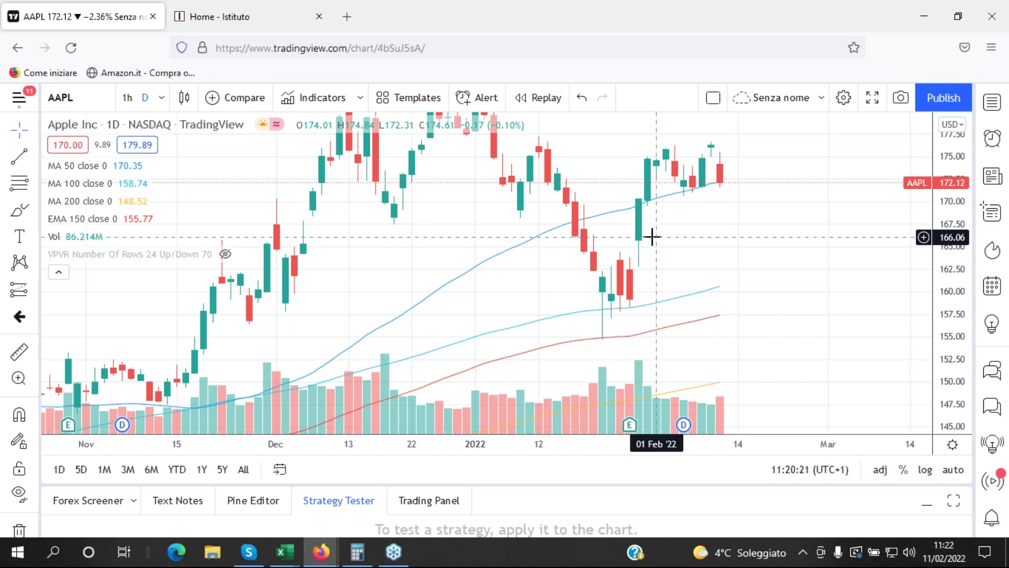
drag(946, 144, 948, 210)
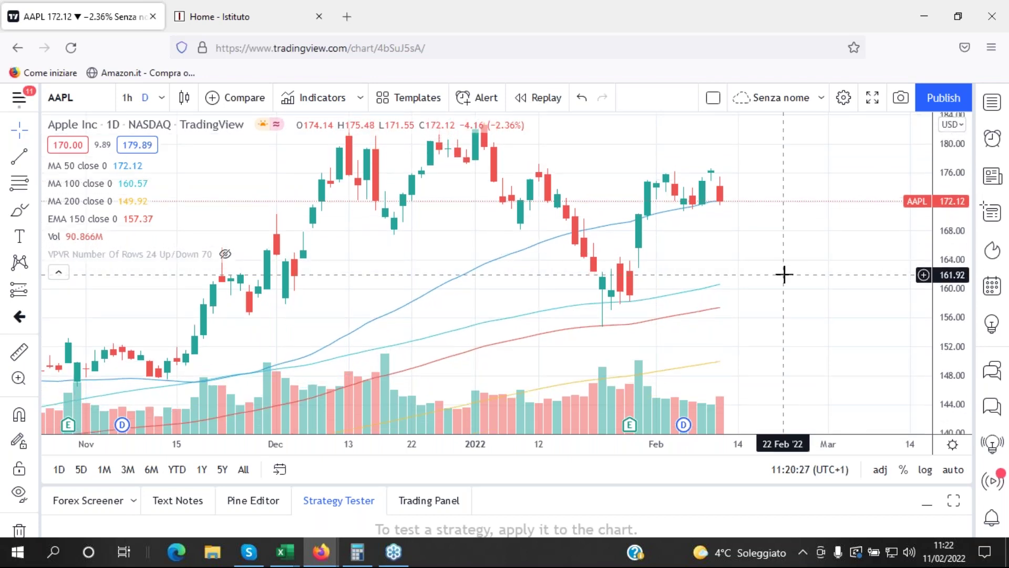
drag(774, 273, 780, 283)
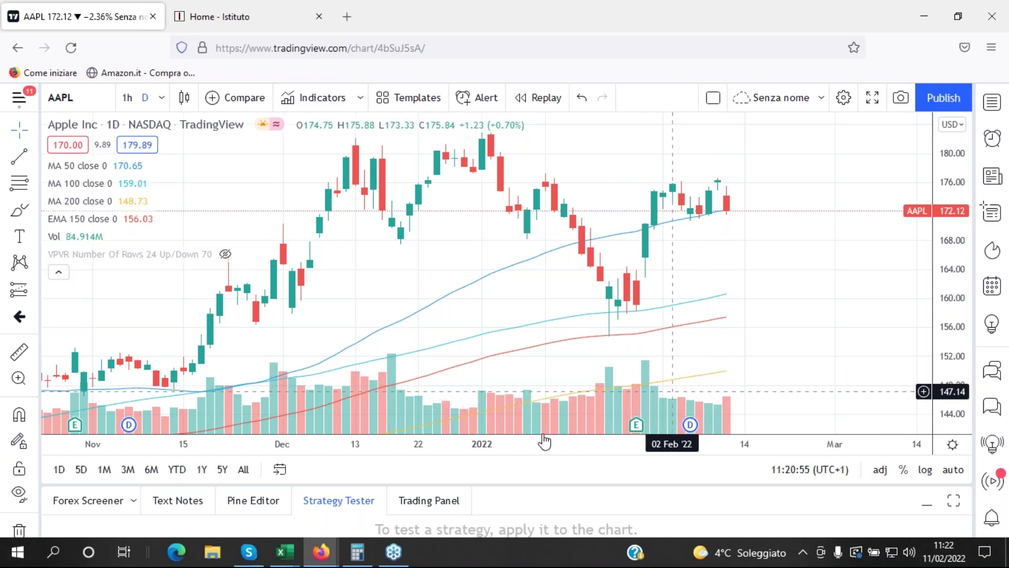
Switch to the TARGET opzioni workbook in Excel and look back through the trade history to the June 2020 trades.
mouse_move(285, 551)
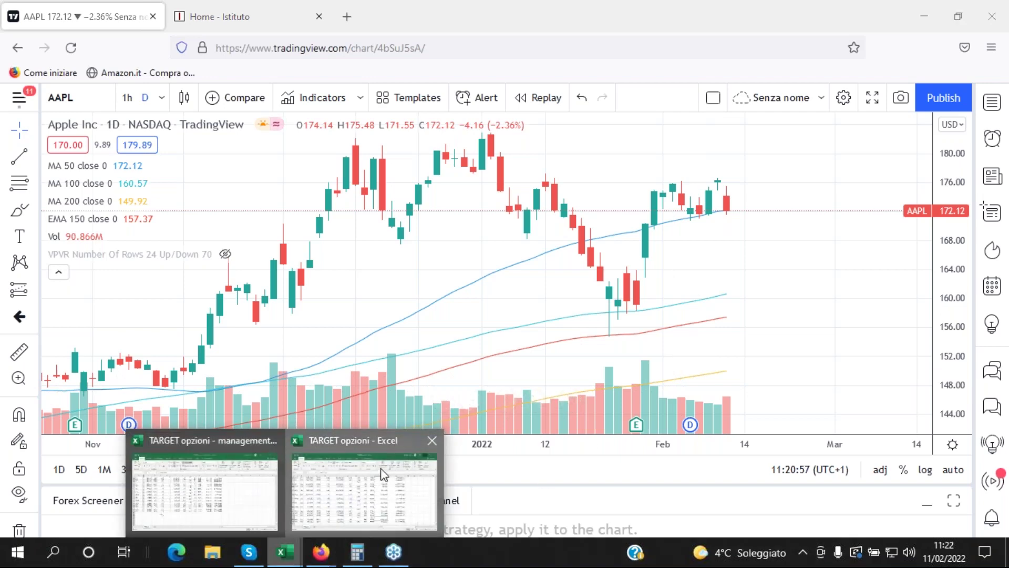
key(alt+Tab)
scroll(878, 398, up, 20)
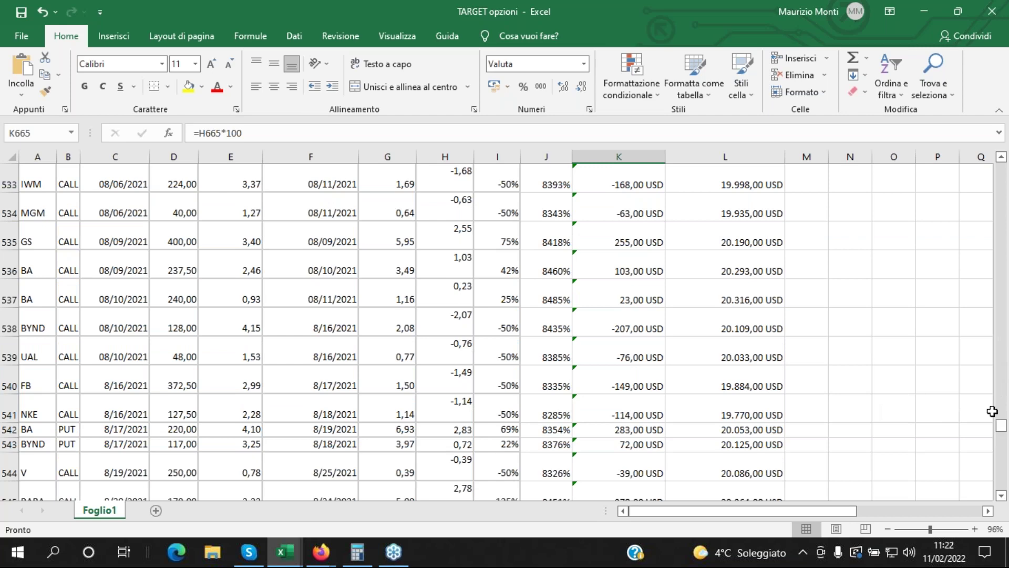
drag(1002, 425, 1007, 216)
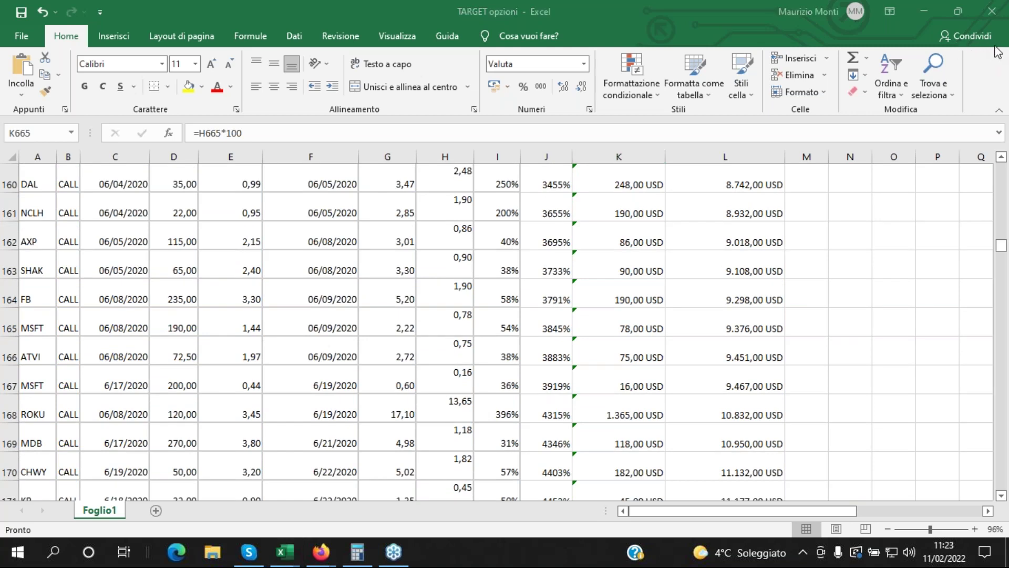
click(1001, 252)
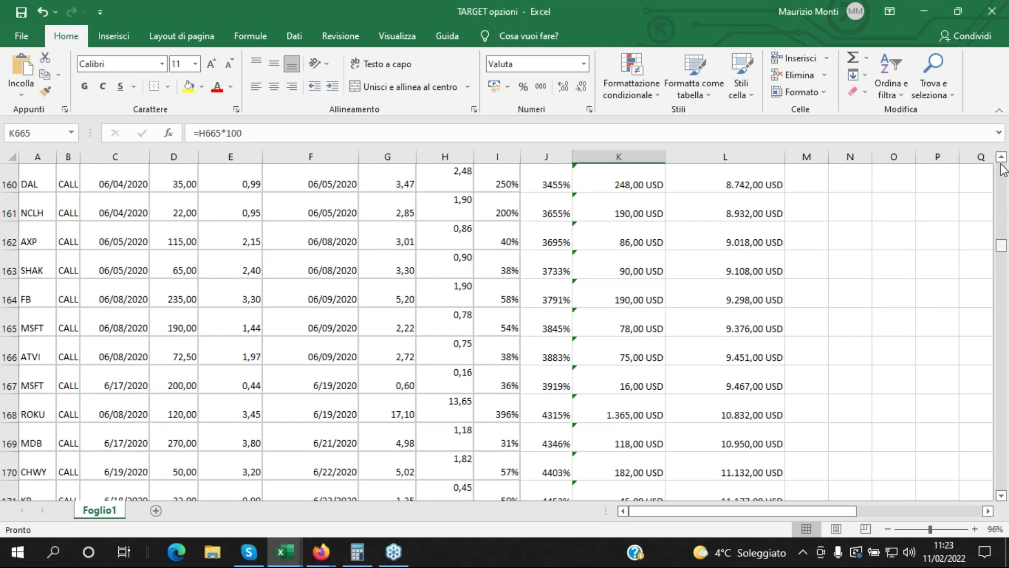
Go back to the June 2019 start of the trade history and look along the Progressivo$5000 equity chart beside it.
scroll(842, 253, up, 20)
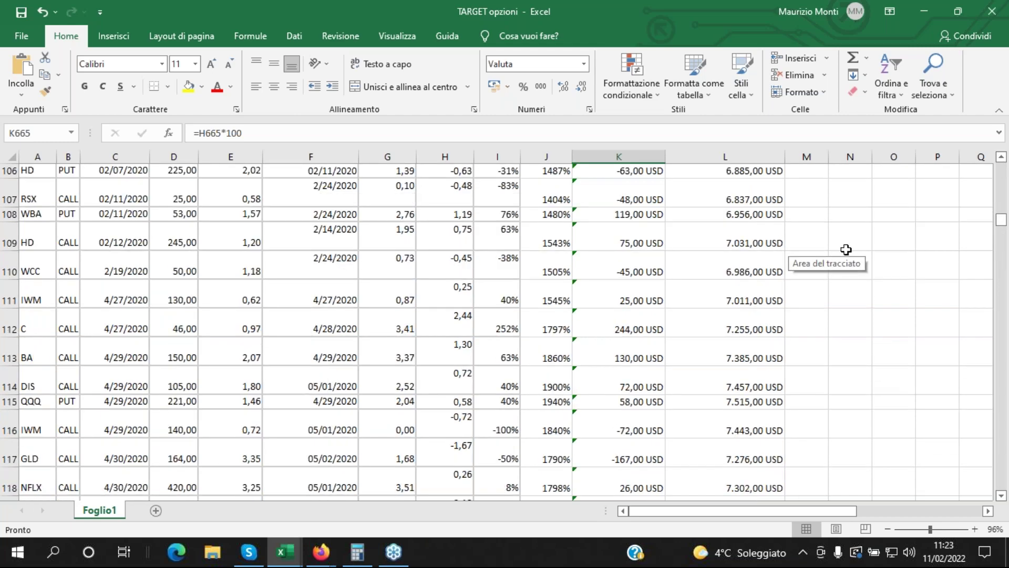
scroll(841, 247, up, 5)
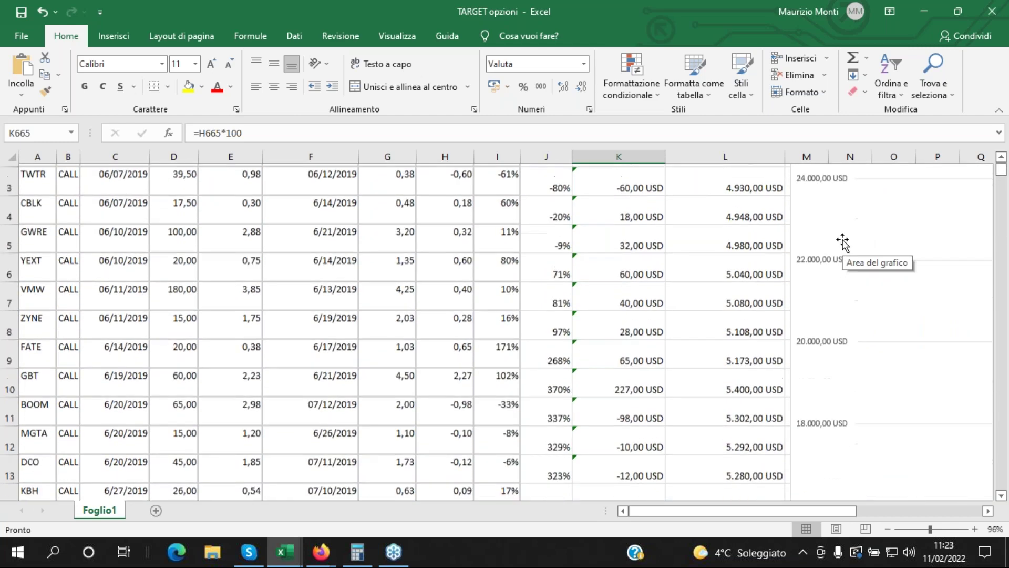
scroll(842, 241, down, 5)
scroll(842, 241, up, 4)
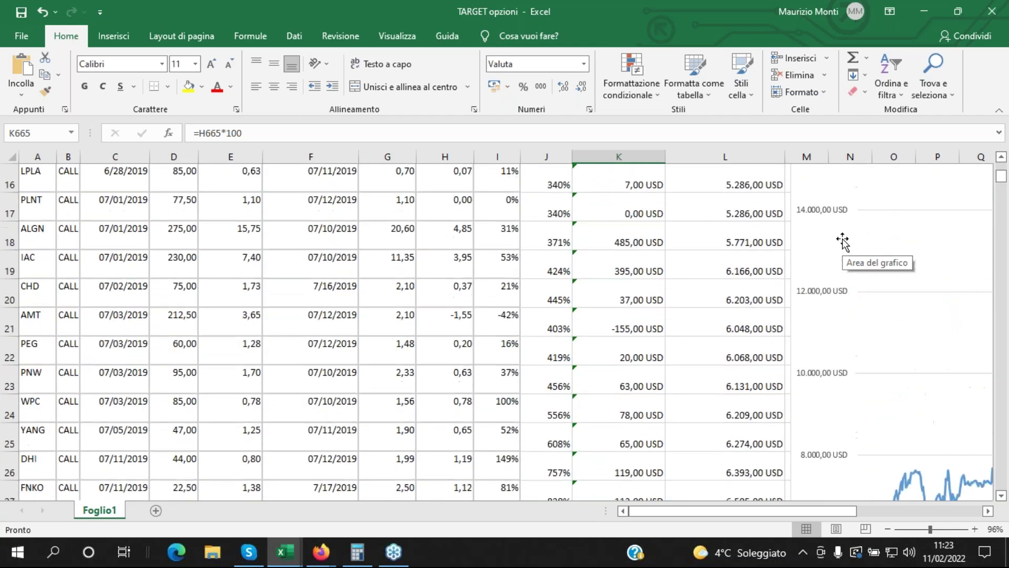
drag(781, 512, 850, 513)
scroll(800, 408, down, 2)
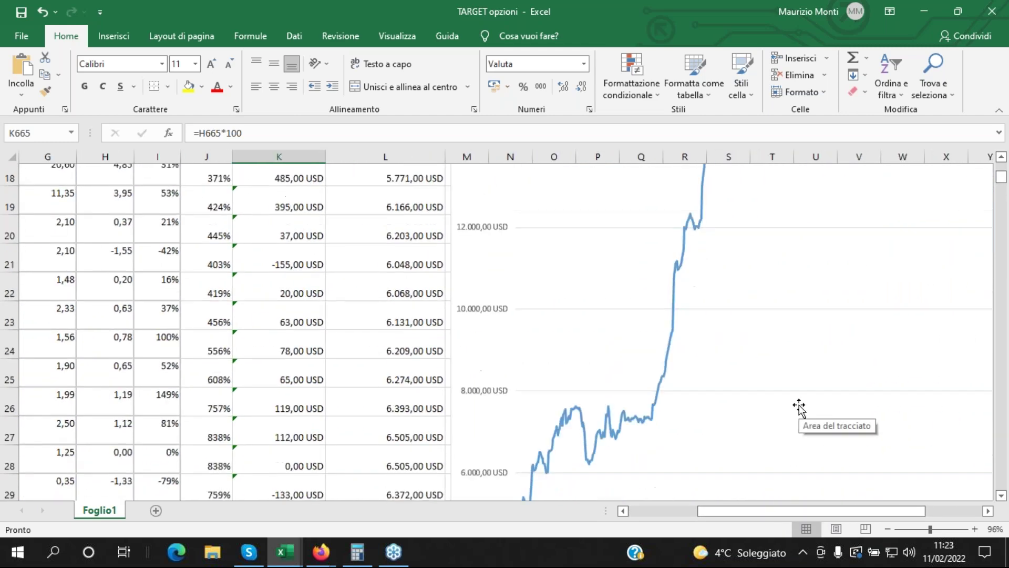
scroll(799, 408, up, 2)
scroll(799, 408, up, 2)
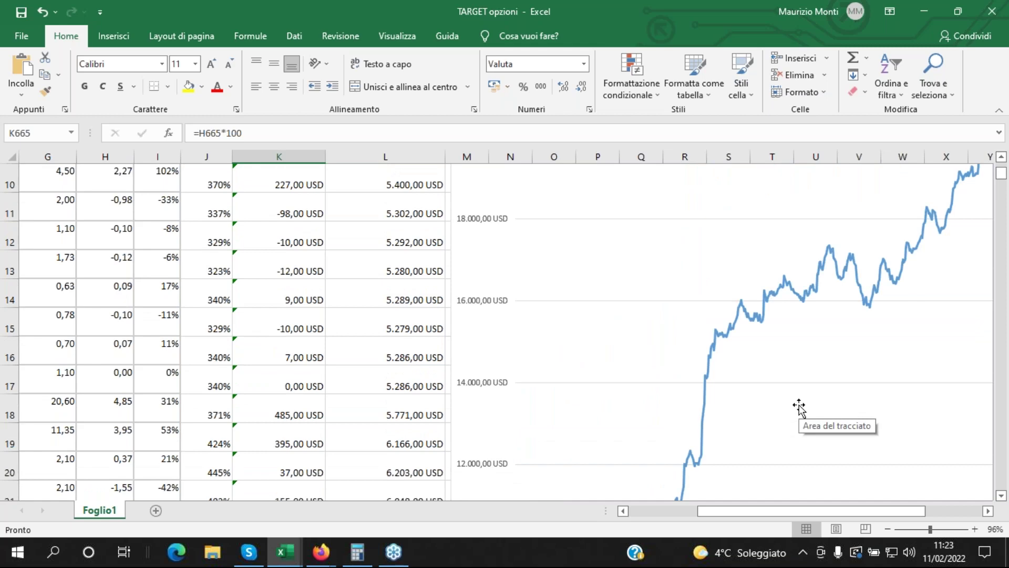
scroll(799, 408, up, 1)
Reduce the worksheet zoom to 41% to view the Progressivo$5000 equity curve as a whole.
click(923, 530)
click(920, 530)
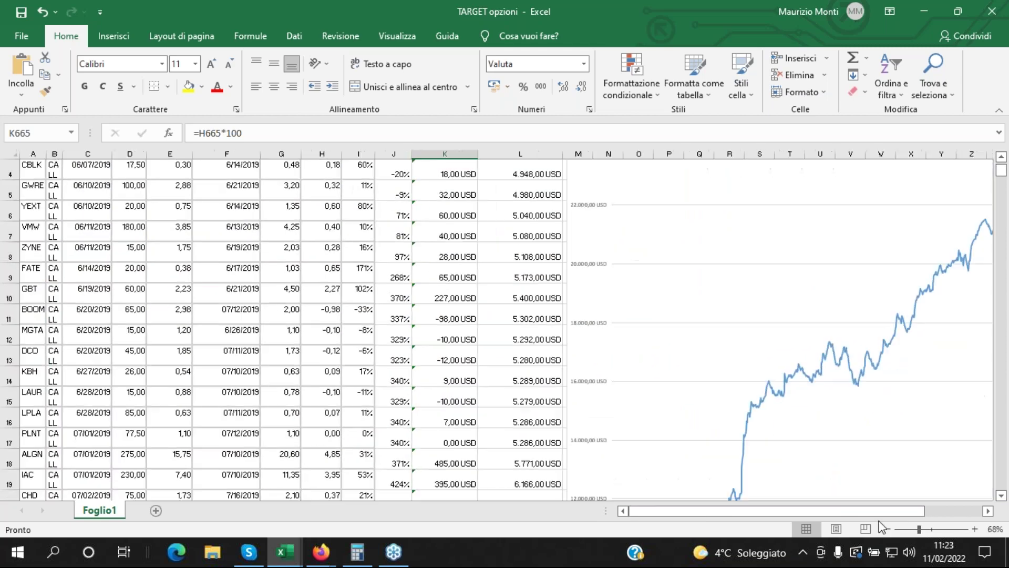
drag(794, 511, 847, 516)
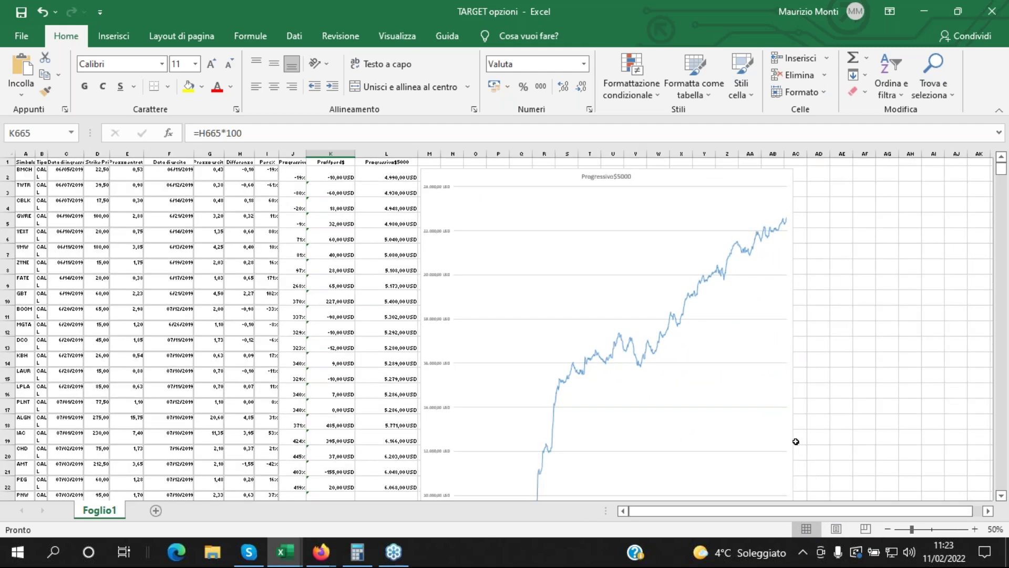
scroll(793, 439, down, 2)
scroll(793, 438, up, 1)
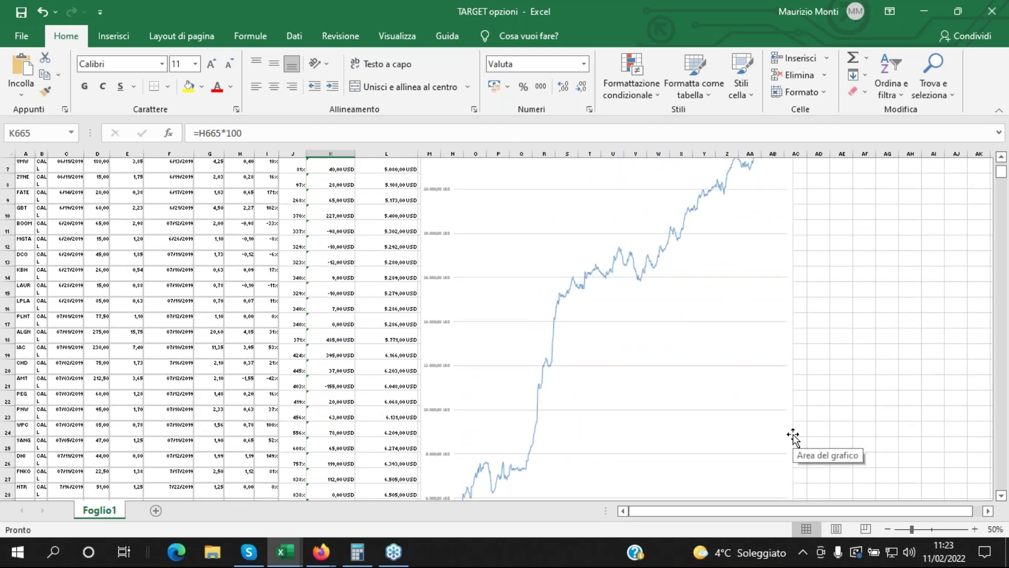
click(908, 528)
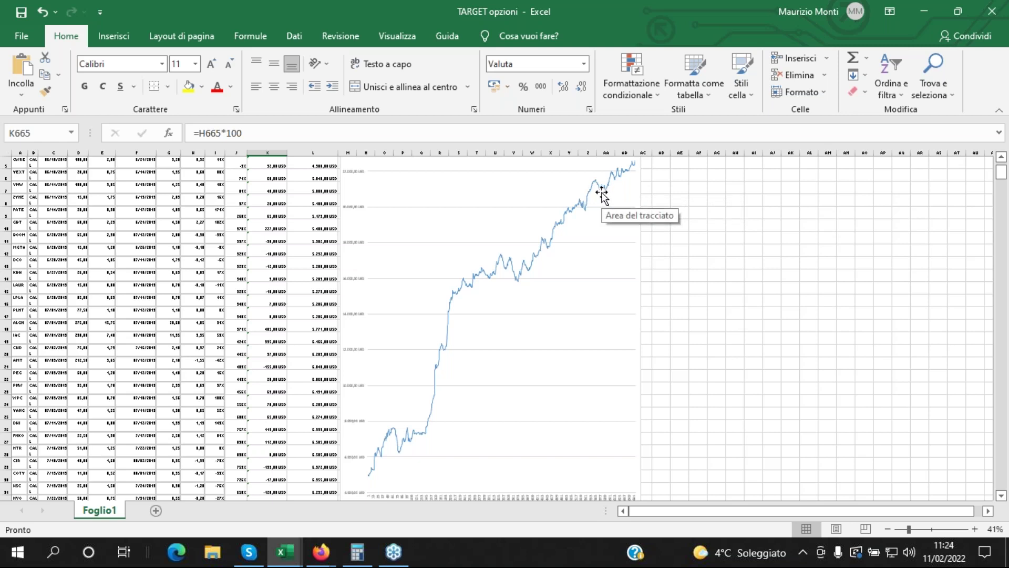
Examine the equity curve's recent peaks and dips, its steep mid-chart rise and the flat stretch after it.
mouse_move(610, 202)
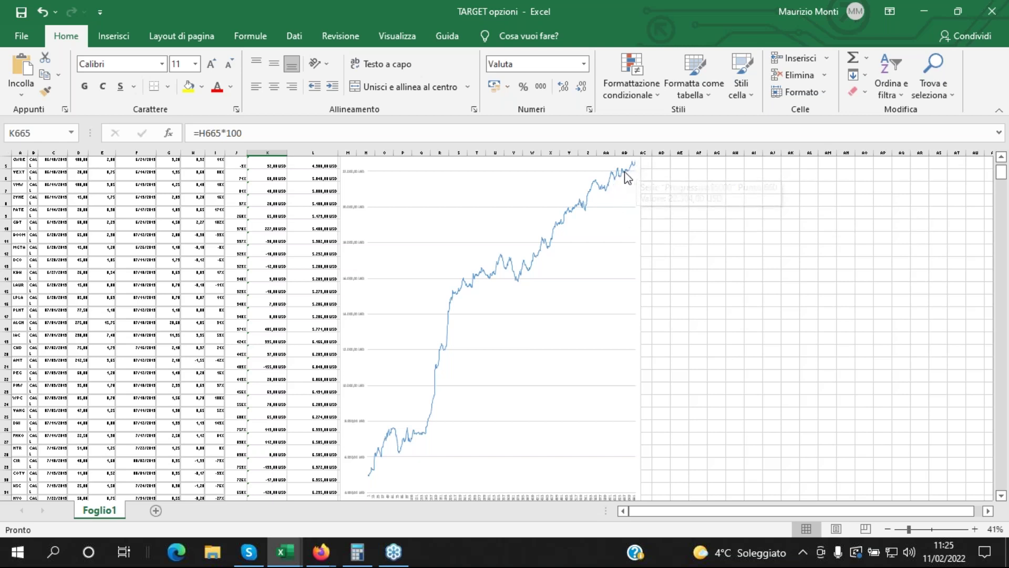
mouse_move(635, 163)
mouse_move(609, 193)
scroll(451, 439, down, 2)
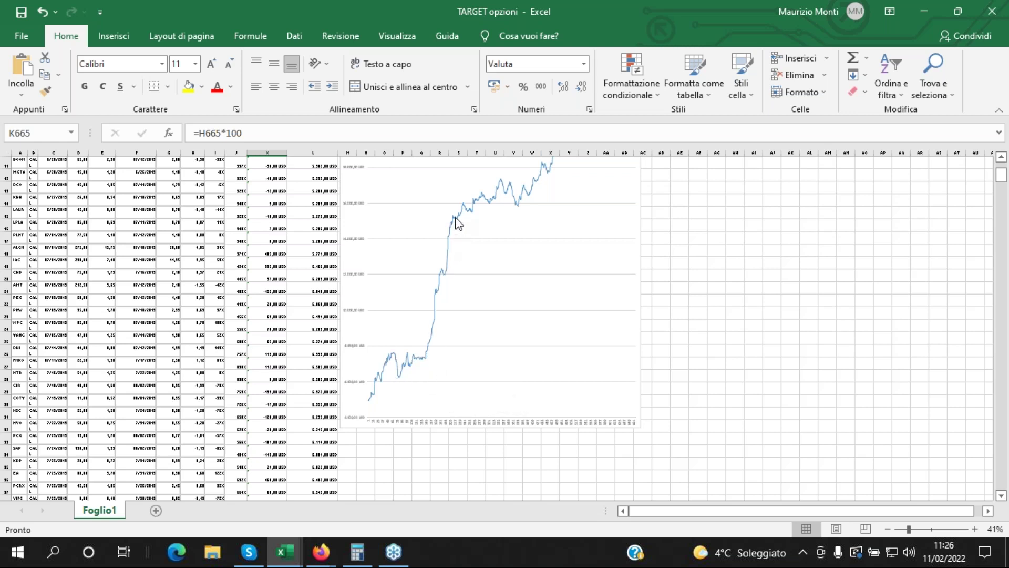
mouse_move(456, 223)
scroll(486, 299, up, 2)
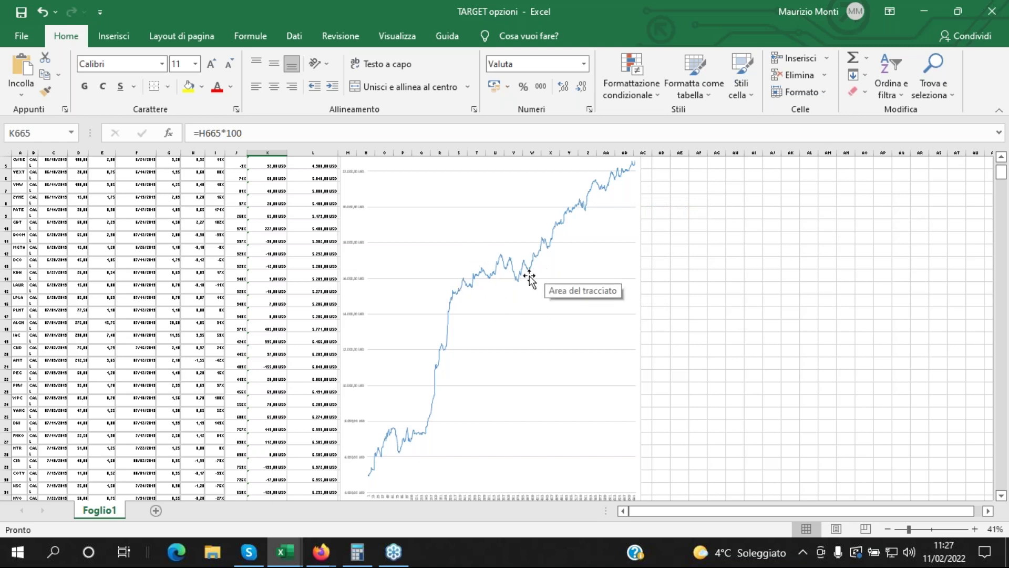
mouse_move(521, 280)
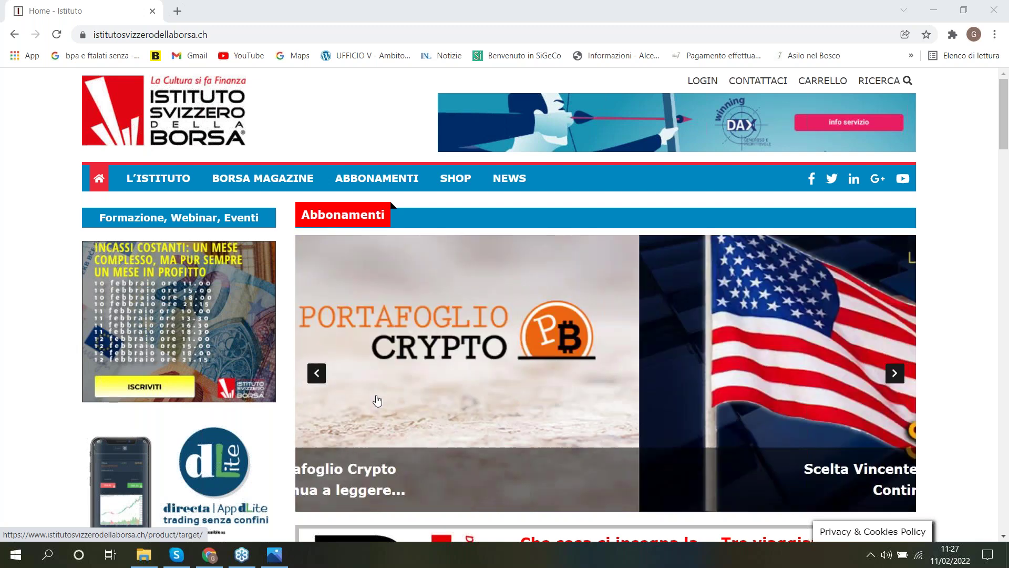
click(274, 554)
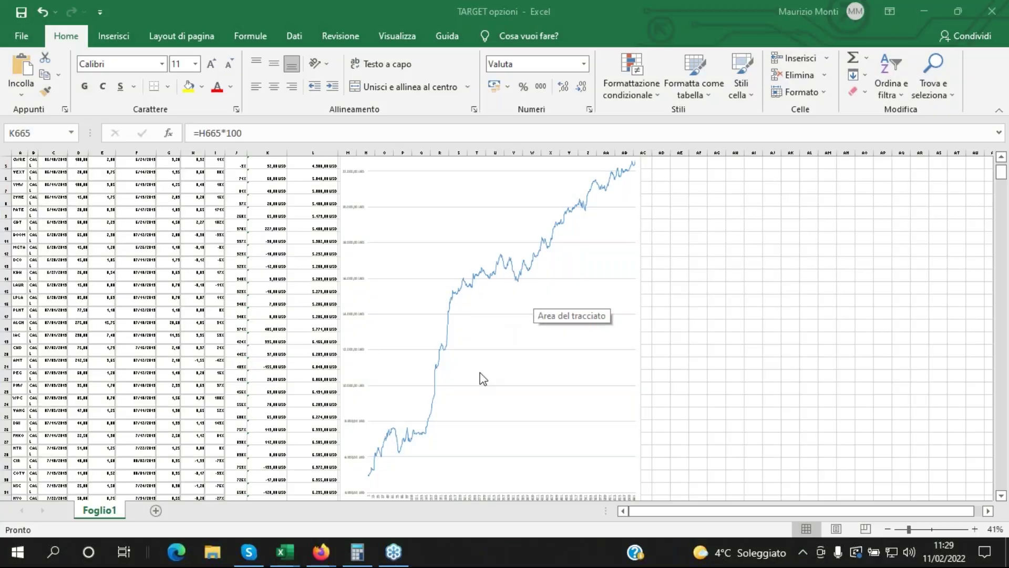
mouse_move(357, 552)
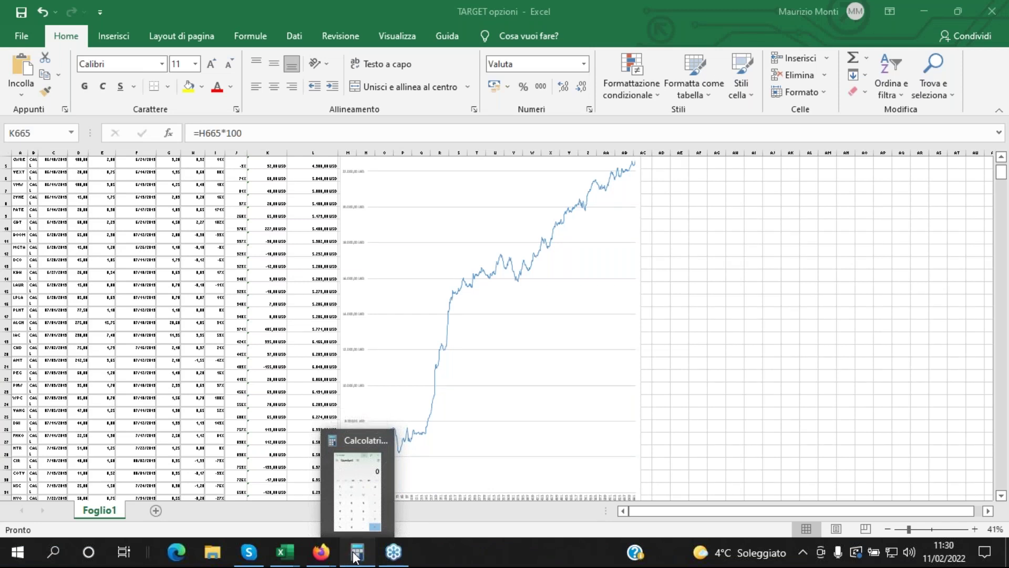
click(356, 553)
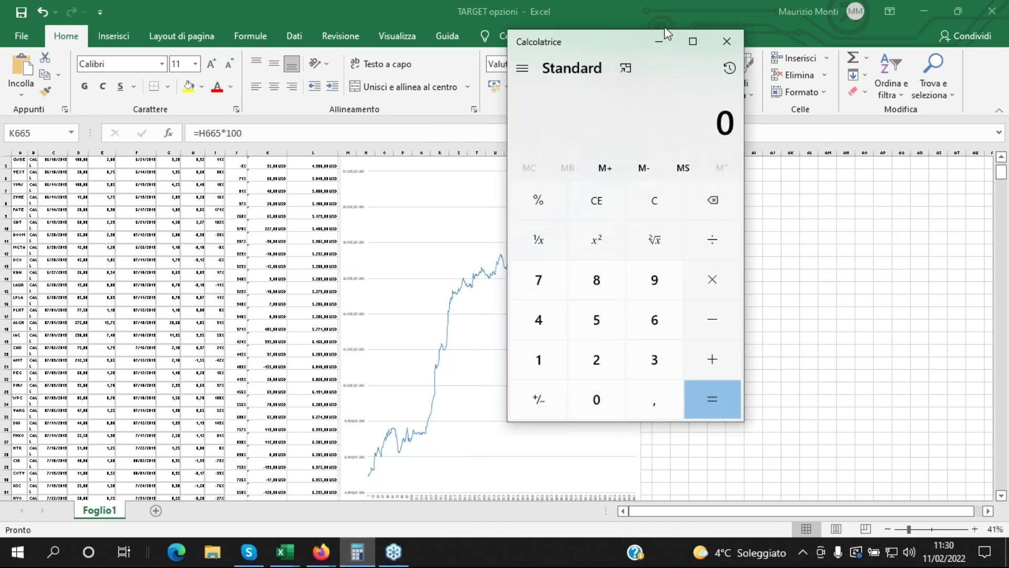
click(658, 42)
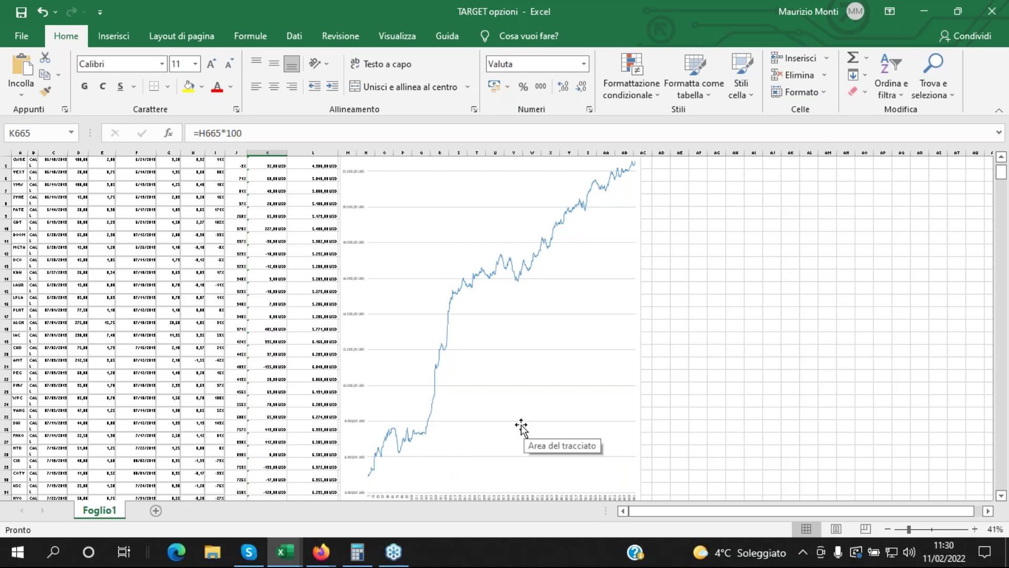
Open the Calculator over the workbook, try the entries 75 and 757, and clear them.
click(358, 552)
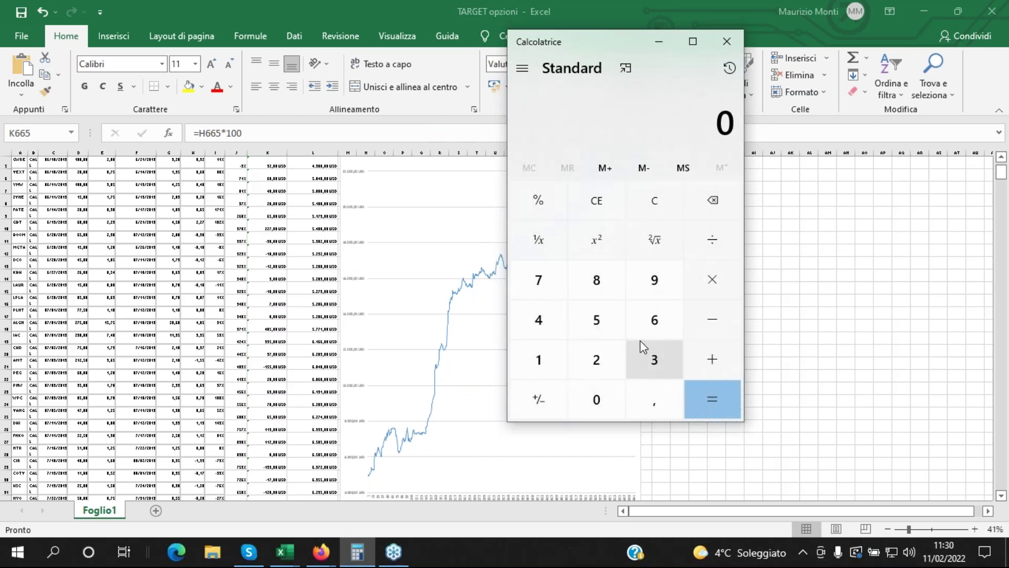
click(541, 284)
click(593, 321)
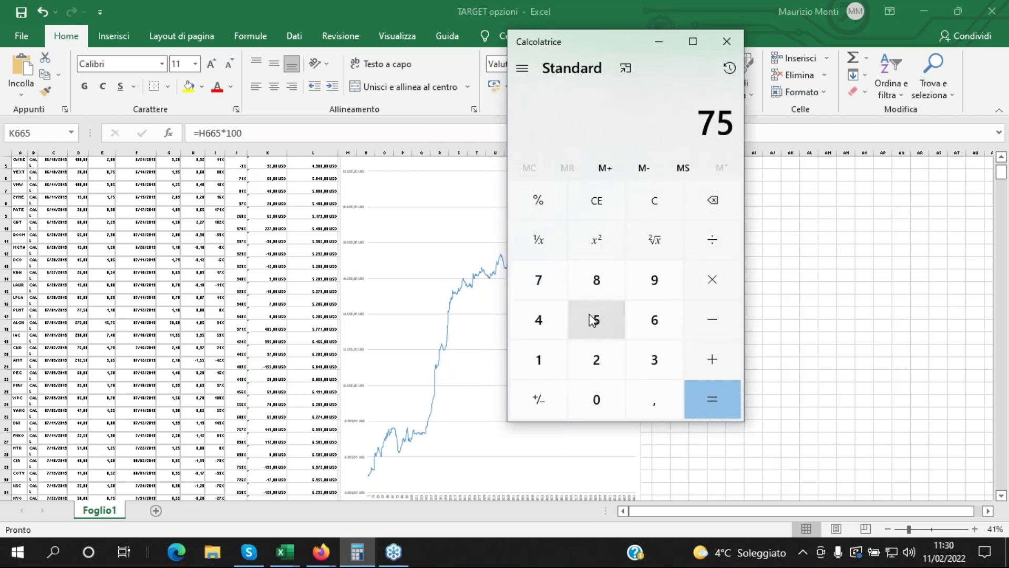
click(659, 203)
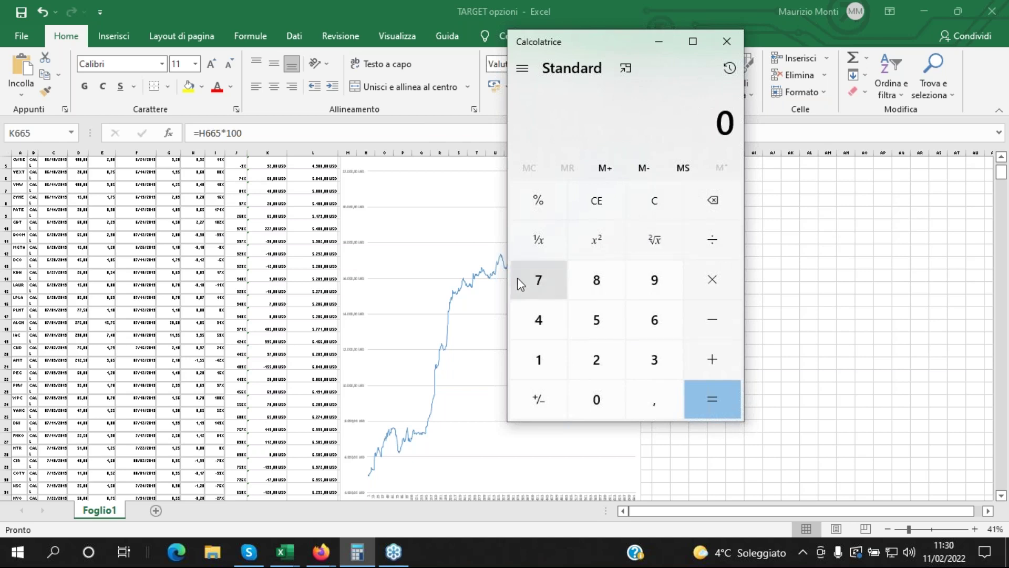
click(542, 282)
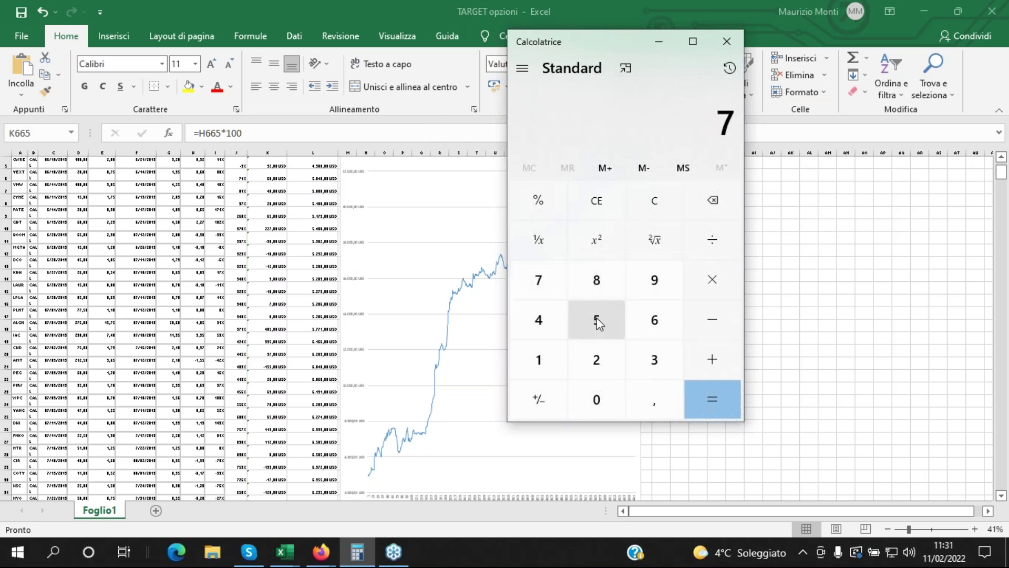
click(597, 319)
click(541, 282)
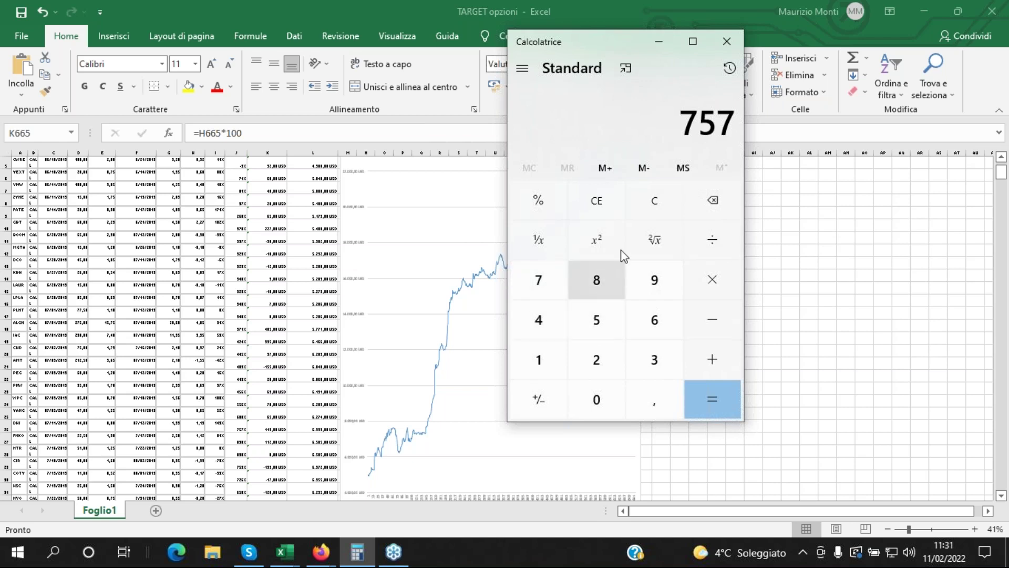
click(652, 196)
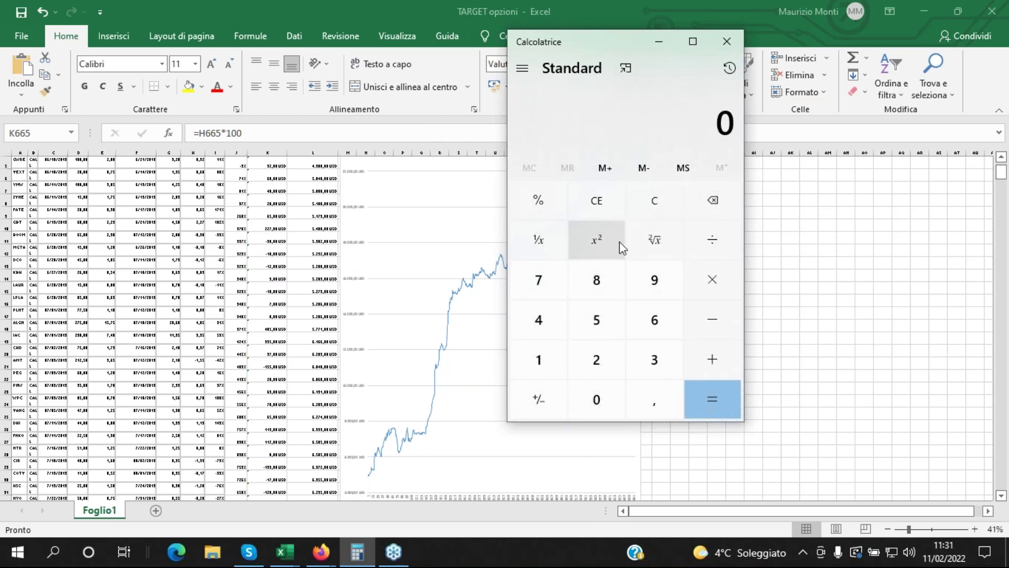
Calculate the total gain of 75 trades at 40 each by multiplying 75 × 40.
click(555, 279)
click(586, 319)
click(711, 289)
click(551, 323)
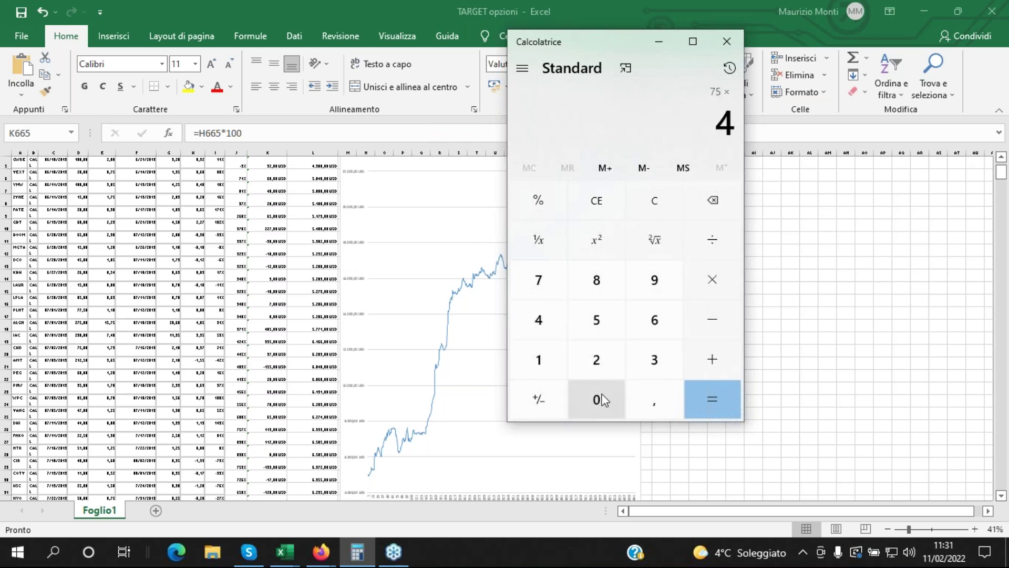
click(605, 400)
click(718, 399)
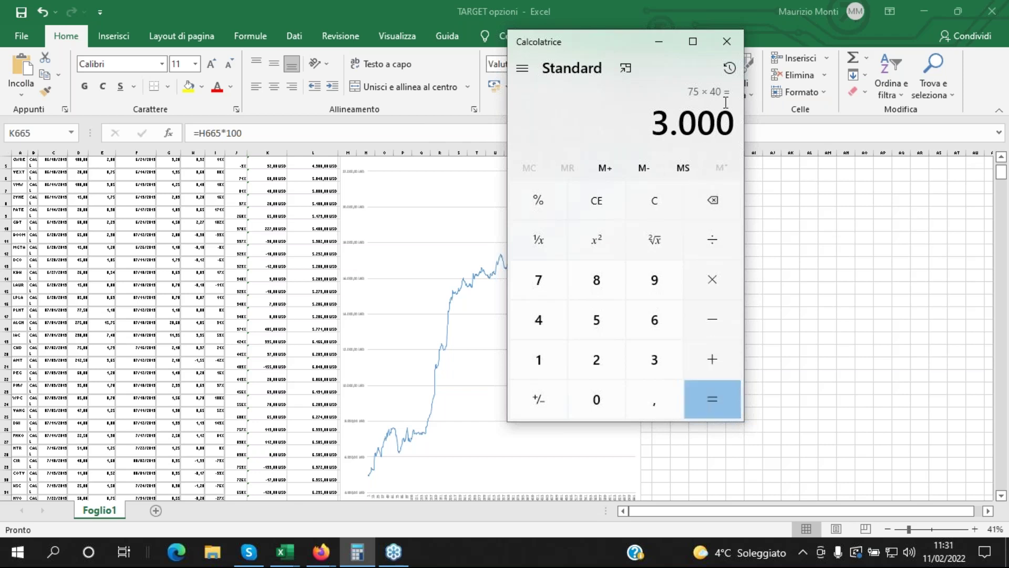
Clear the calculator and multiply 25 × 50 for the losing trades.
click(654, 200)
click(593, 356)
click(589, 327)
click(715, 284)
click(594, 323)
click(597, 404)
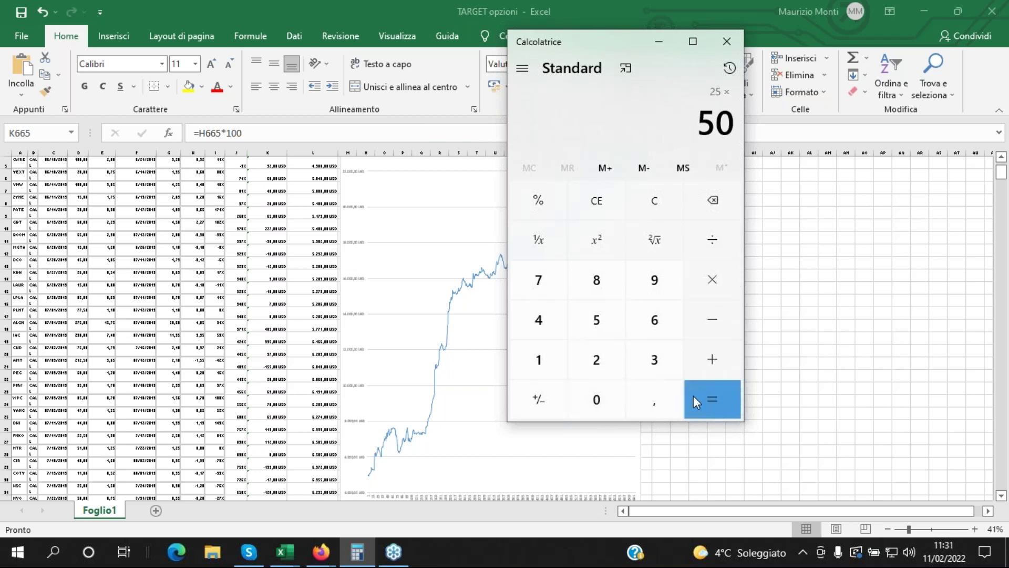
click(717, 405)
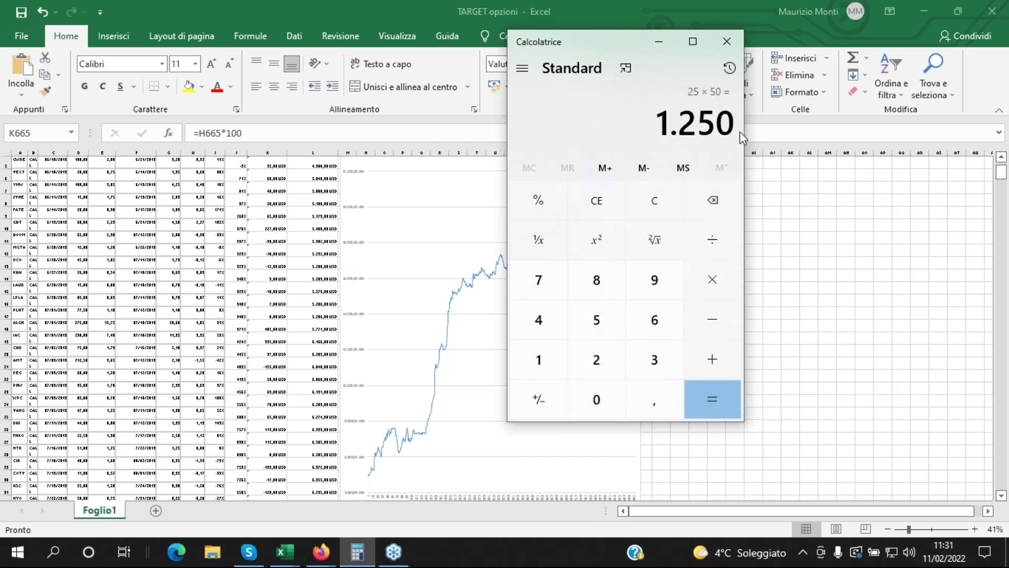
Clear the calculator and subtract the losses from the gains as 3000 - 1250.
click(664, 209)
click(650, 359)
click(603, 389)
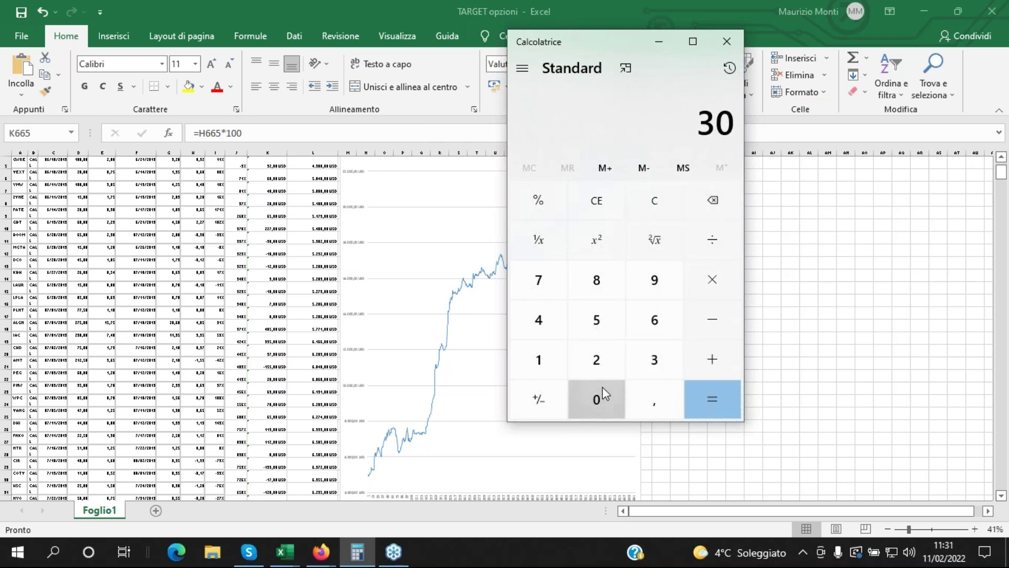
click(603, 389)
click(603, 389)
click(697, 327)
click(537, 347)
click(598, 356)
click(613, 320)
click(618, 395)
click(728, 379)
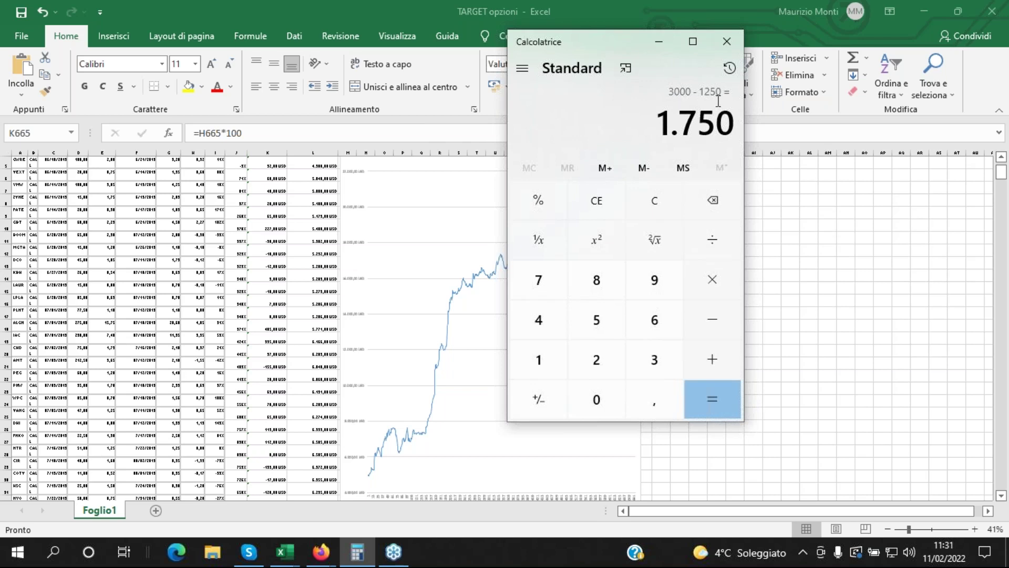
Clear the calculator, return to the workbook's latest January 2022 trades and widen column L.
click(659, 200)
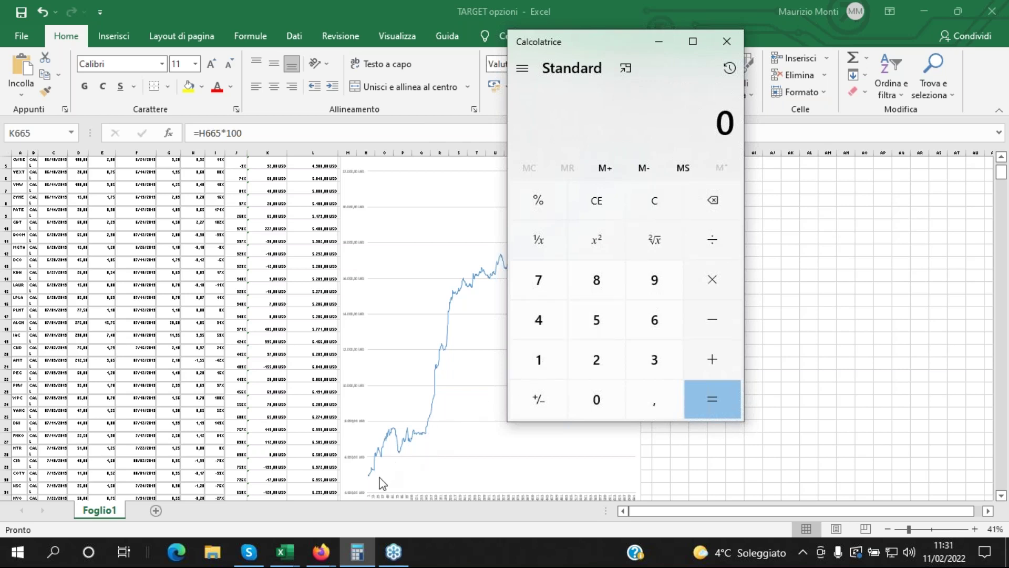
scroll(326, 399, down, 15)
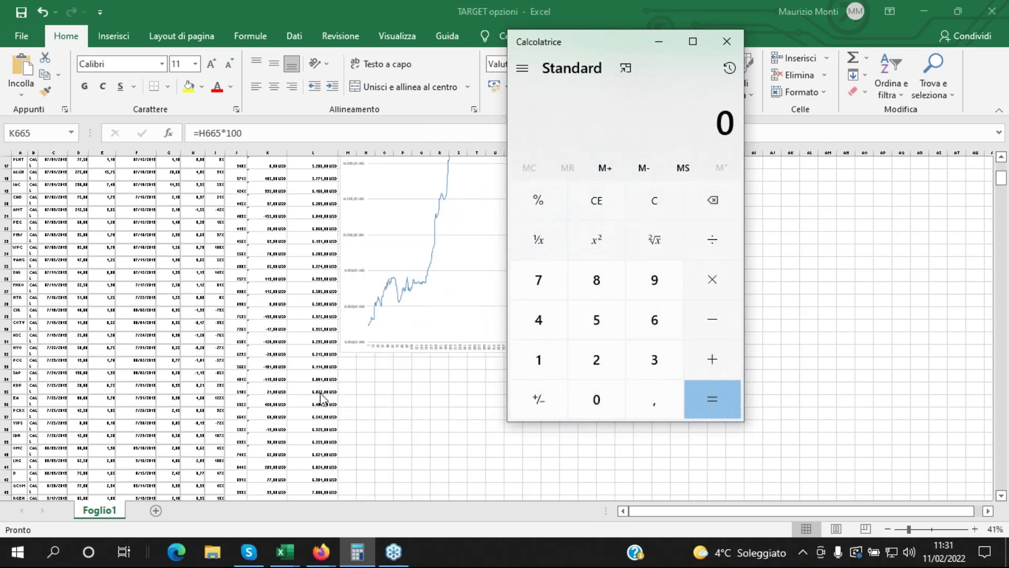
scroll(382, 402, down, 3)
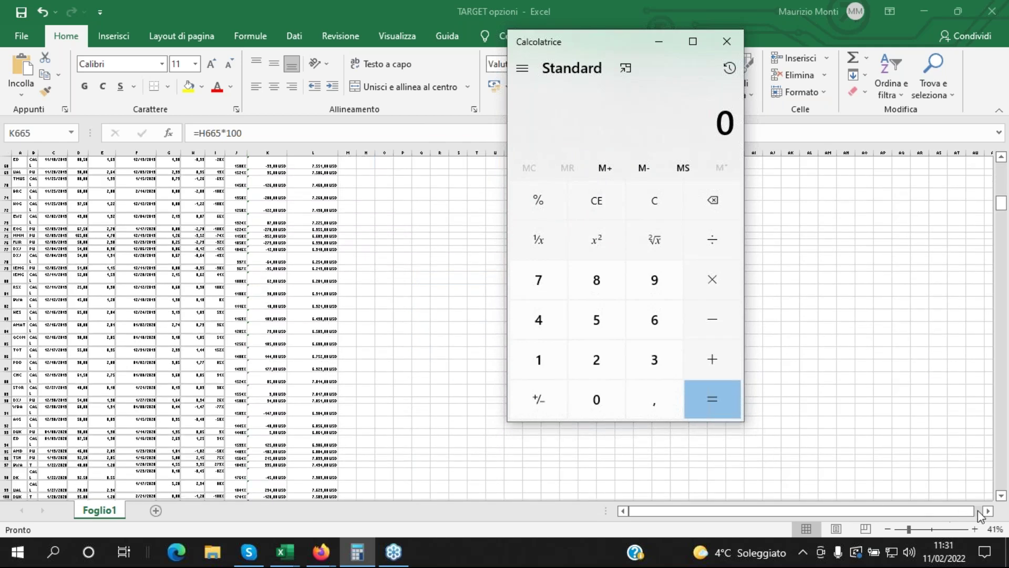
click(1002, 489)
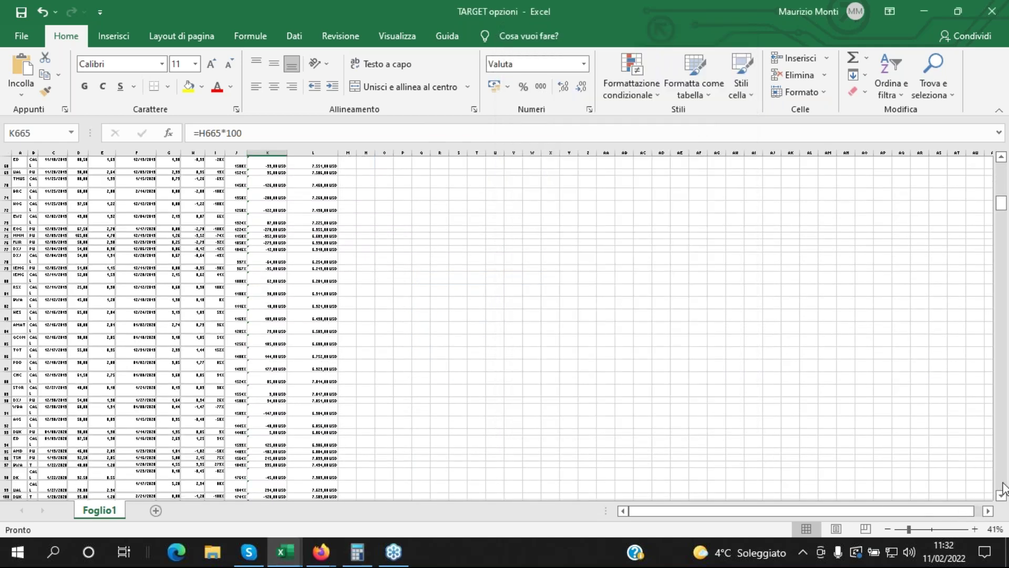
drag(1003, 488, 1004, 483)
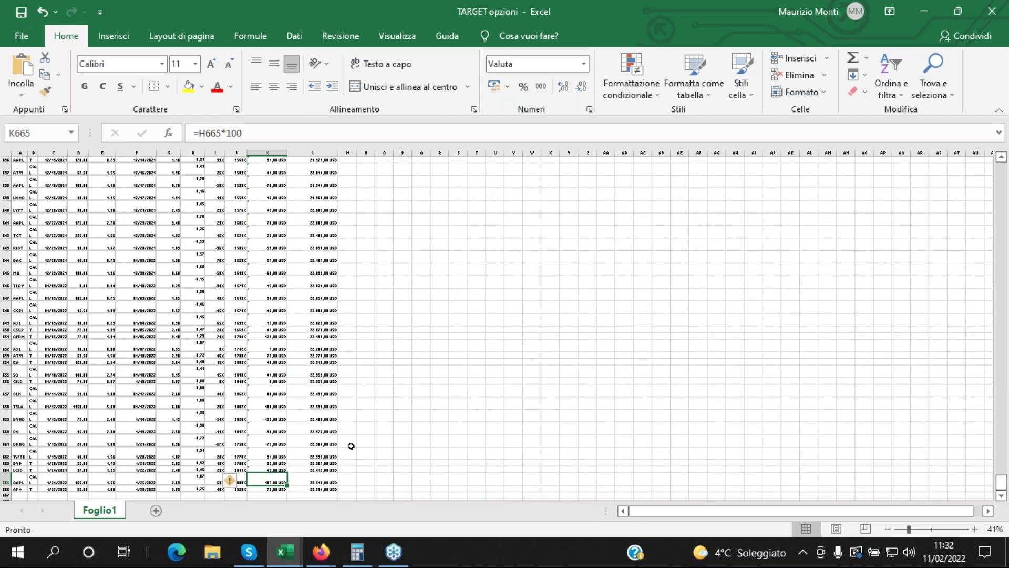
drag(337, 152, 390, 154)
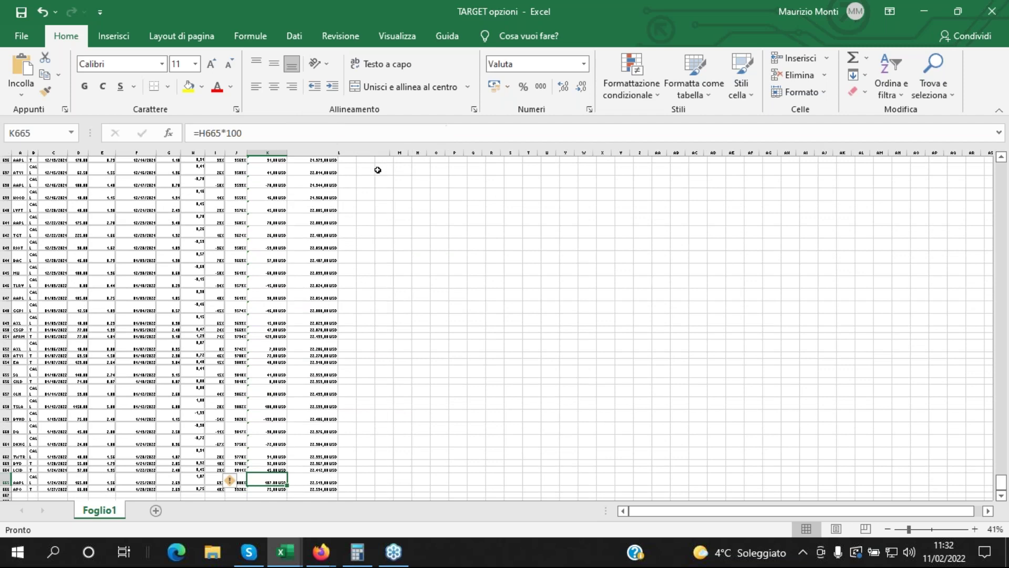
Enlarge the worksheet view to 80% around the last trades and select the final progressive balance in L666.
scroll(397, 385, down, 10)
scroll(404, 360, up, 5)
scroll(404, 360, up, 1)
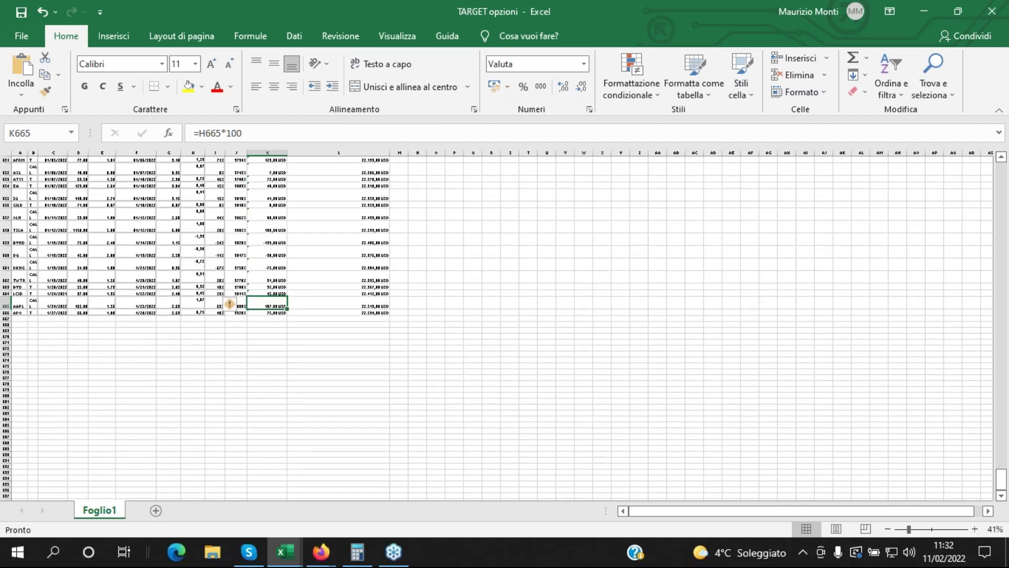
click(925, 529)
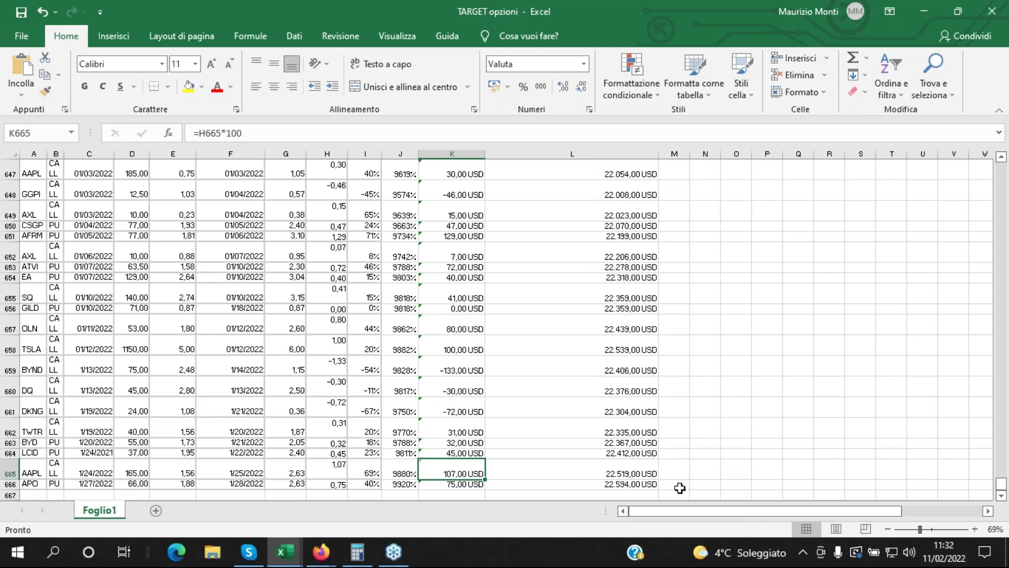
scroll(676, 484, down, 2)
click(646, 381)
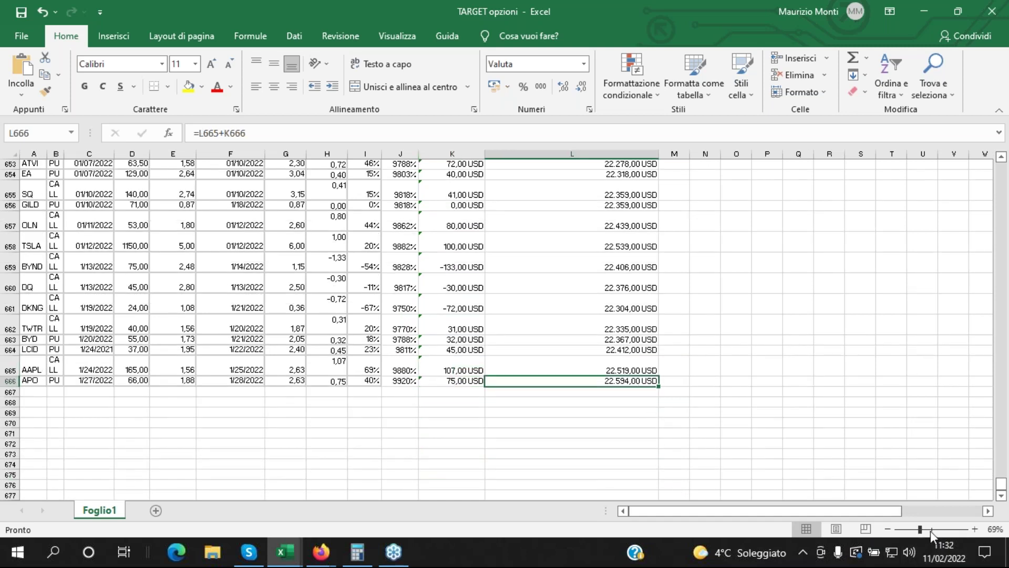
drag(921, 530, 924, 529)
scroll(783, 475, down, 3)
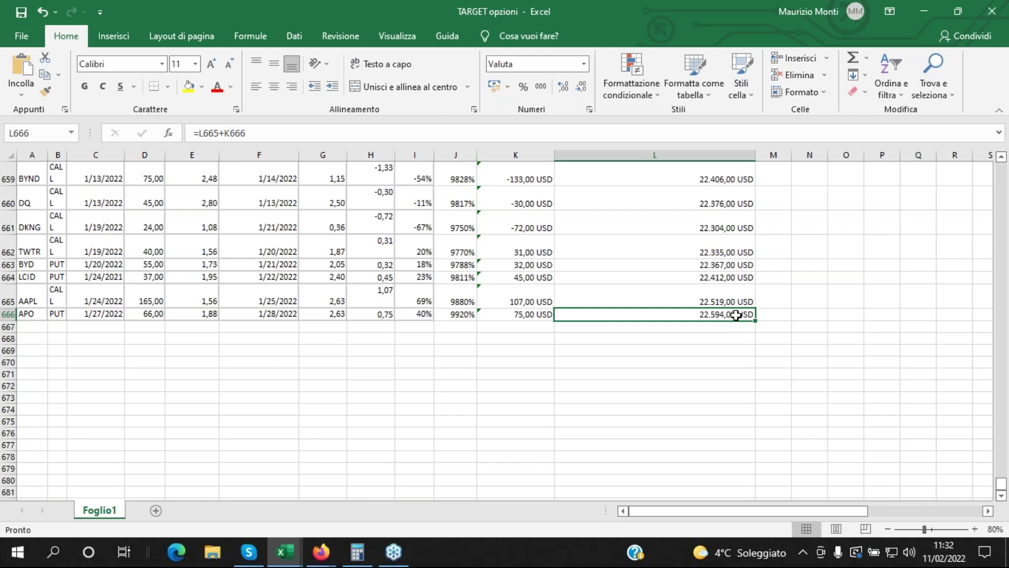
drag(836, 515, 836, 514)
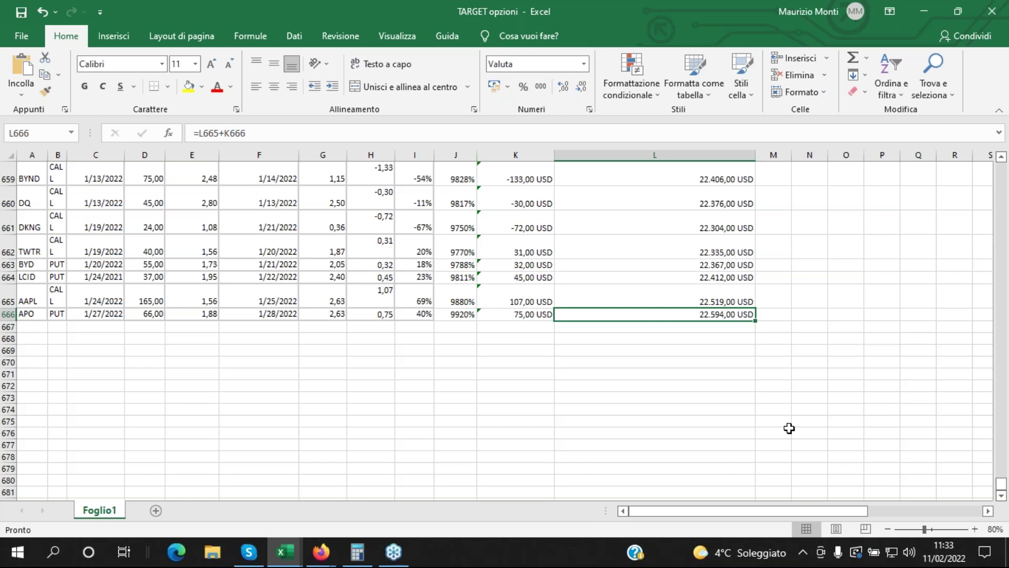
Compare the dollar profits in column K with the entry prices in column E for the late January 2022 TWTR, BYD and AAPL trades.
click(542, 252)
click(543, 263)
drag(545, 285, 544, 278)
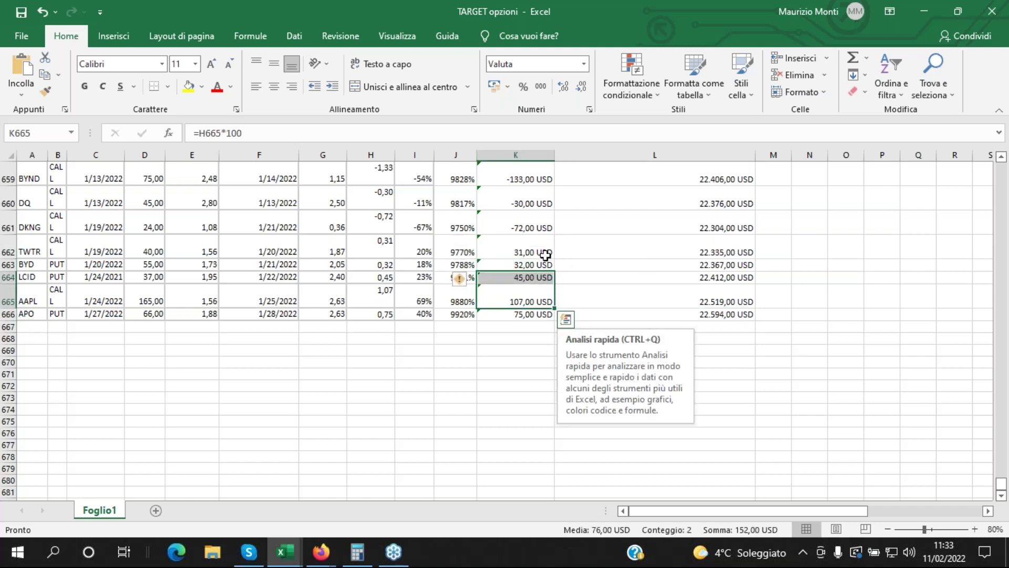
click(545, 255)
click(543, 264)
click(542, 250)
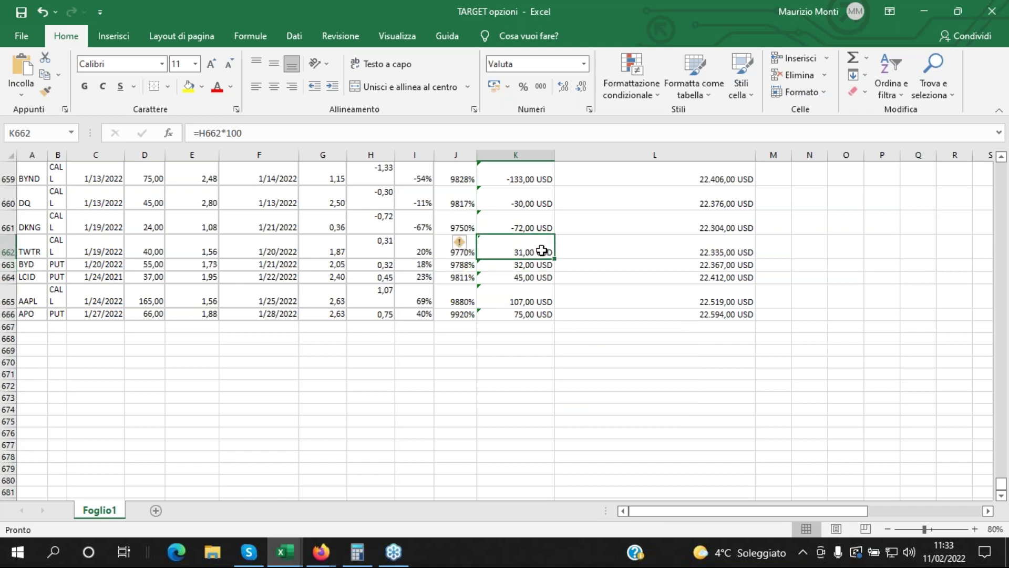
click(207, 247)
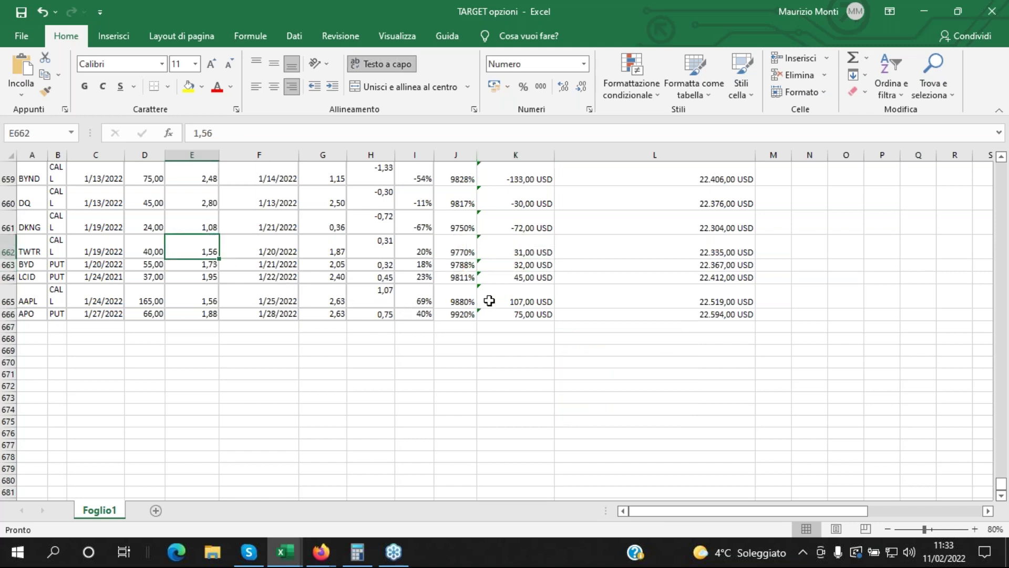
click(542, 264)
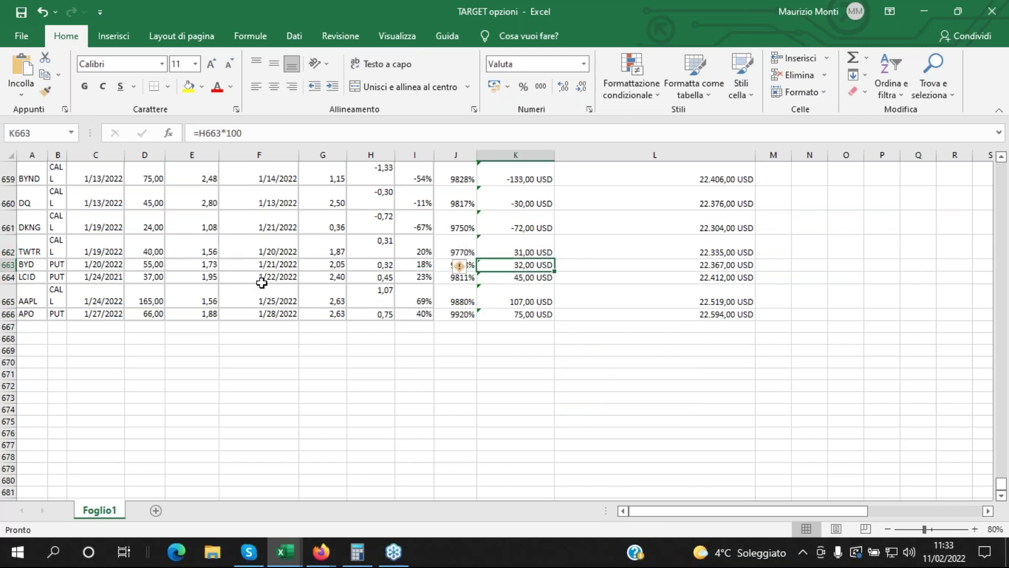
click(207, 264)
click(527, 300)
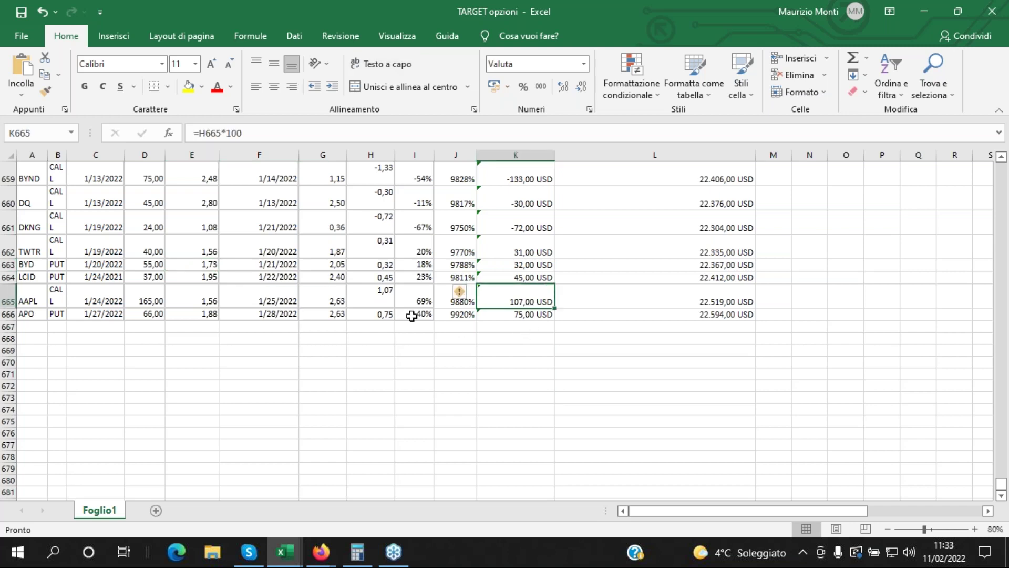
click(215, 295)
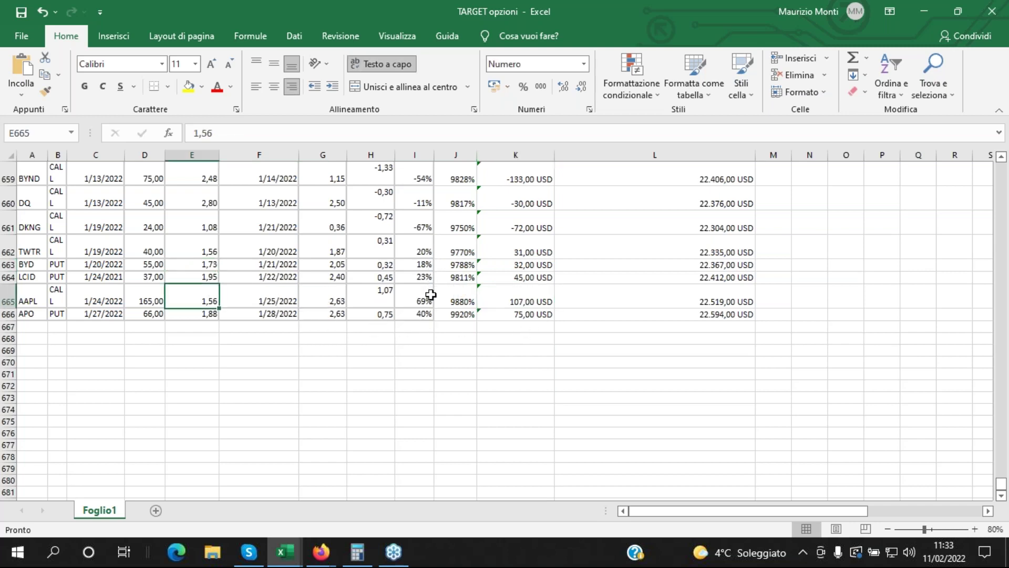
Examine the percentage returns of the last AAPL and APO trades and the final progressive balance in L666.
scroll(431, 295, down, 1)
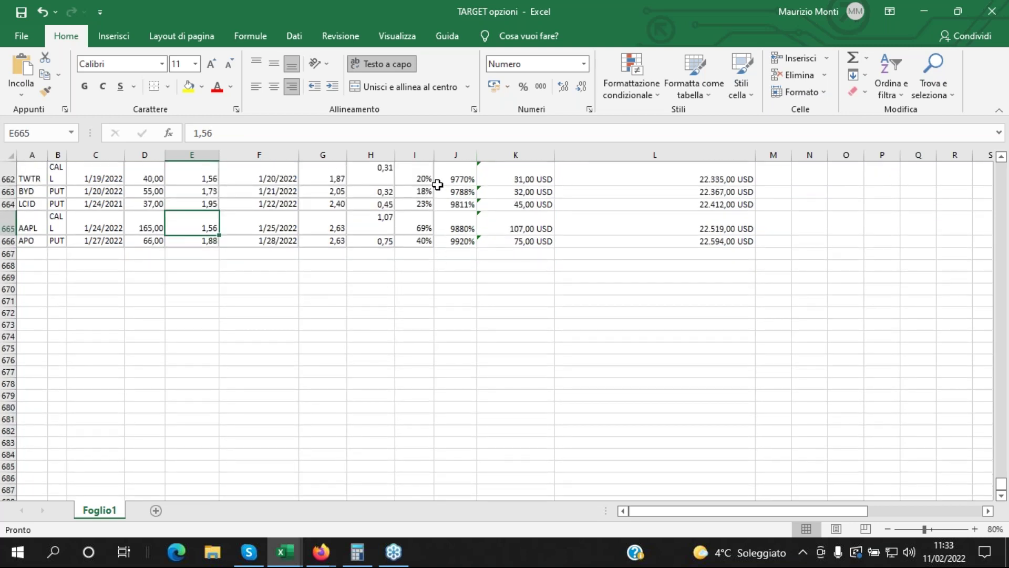
click(427, 228)
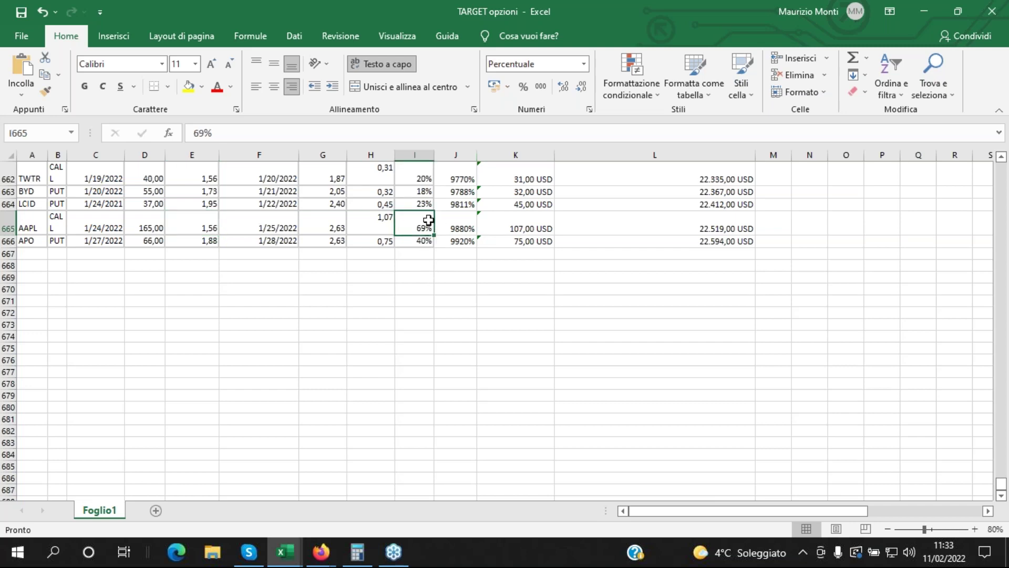
click(423, 239)
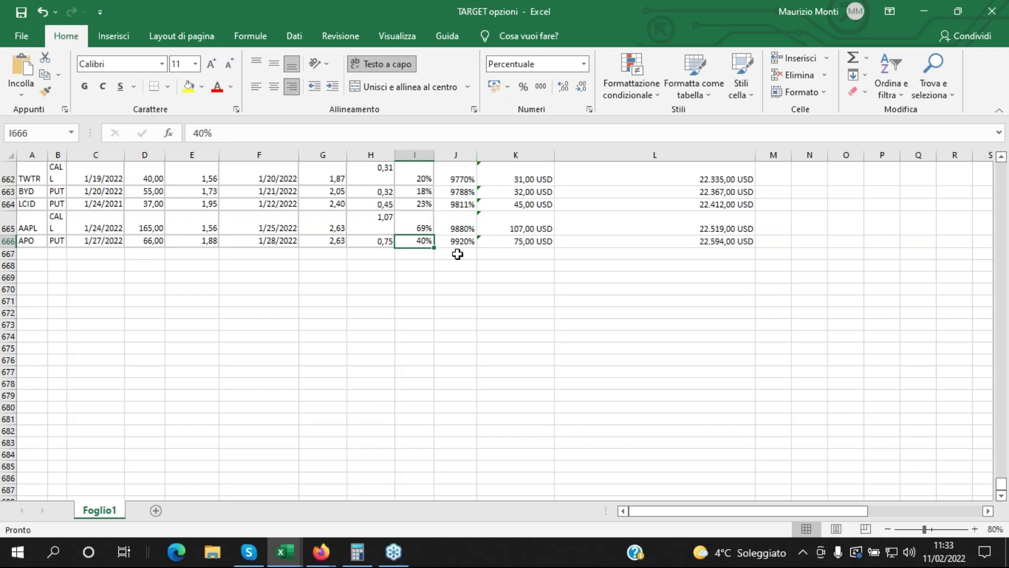
click(725, 243)
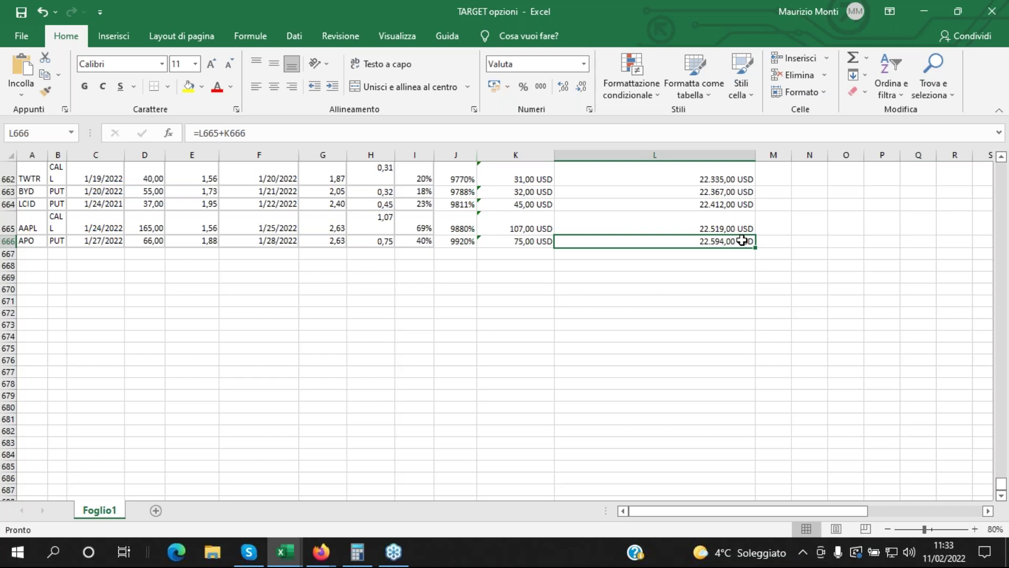
click(428, 229)
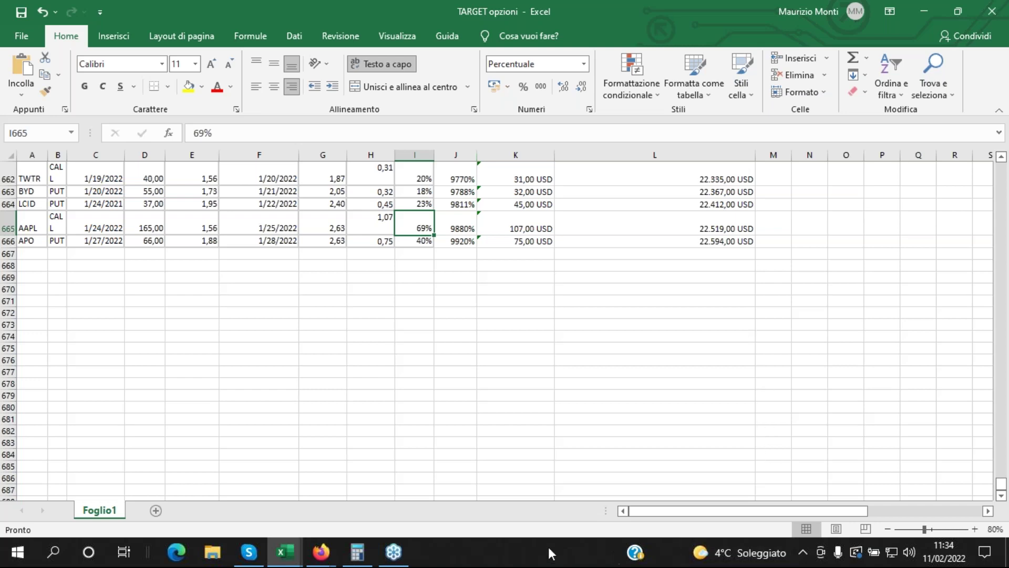
Switch to the calculator and compute the gains of 65 winning trades as 65 × 40.
click(357, 552)
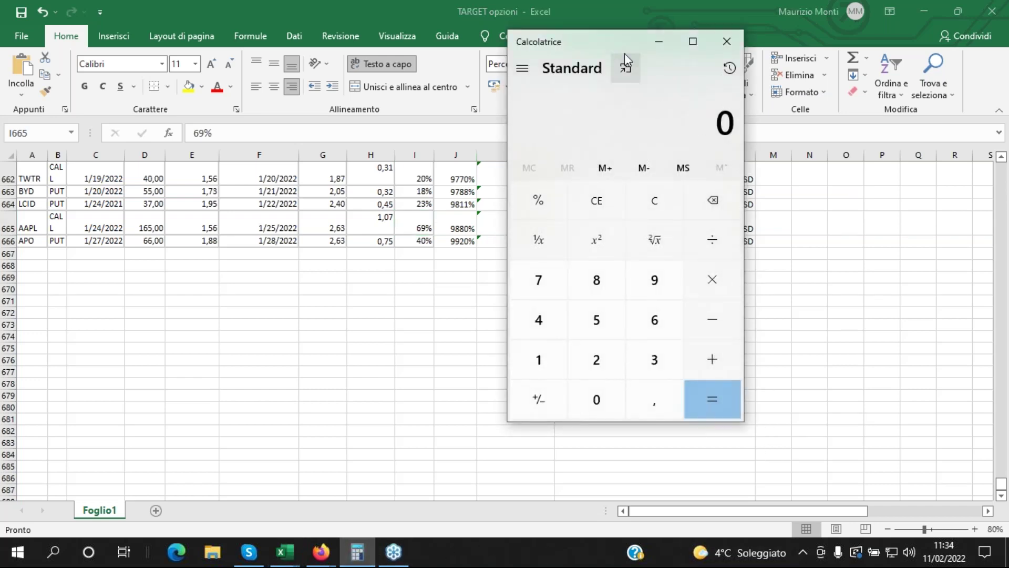
drag(620, 44, 463, 51)
click(513, 330)
click(449, 330)
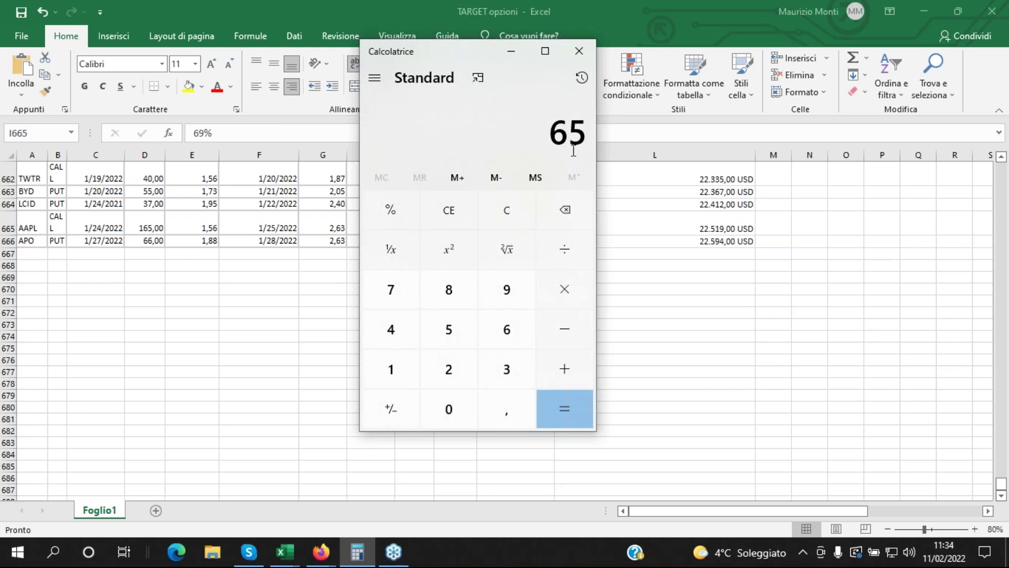
click(562, 294)
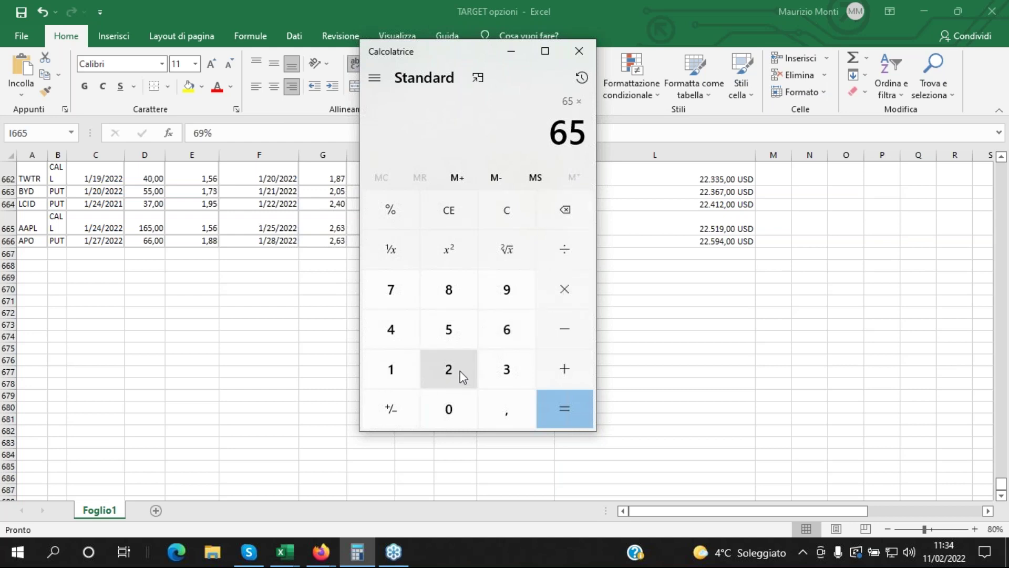
click(399, 333)
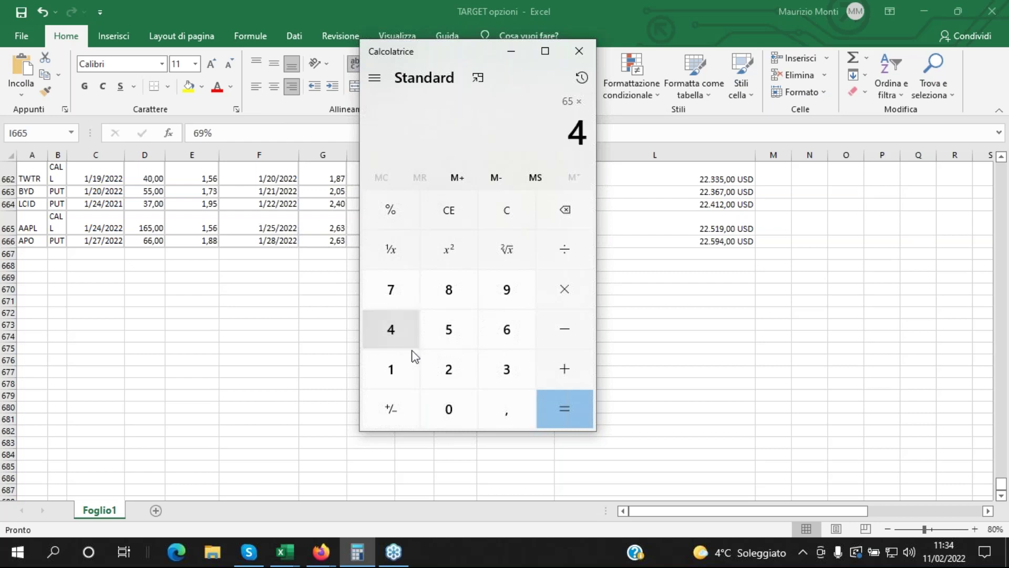
click(461, 401)
click(569, 411)
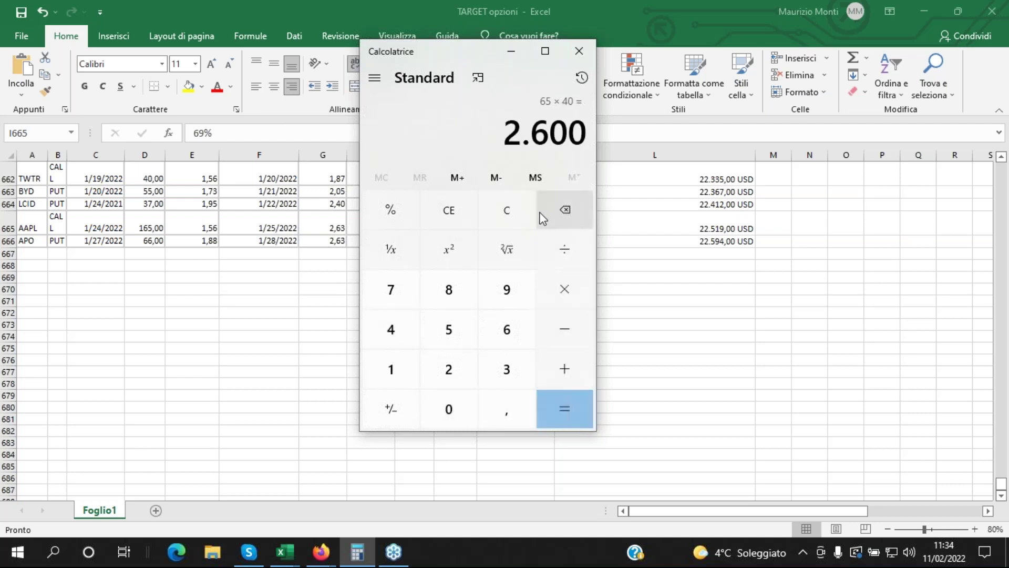
Clear the calculator and multiply 35 × 50 for the losing trades.
click(512, 213)
click(505, 371)
click(456, 327)
click(569, 286)
click(449, 330)
click(450, 406)
click(557, 409)
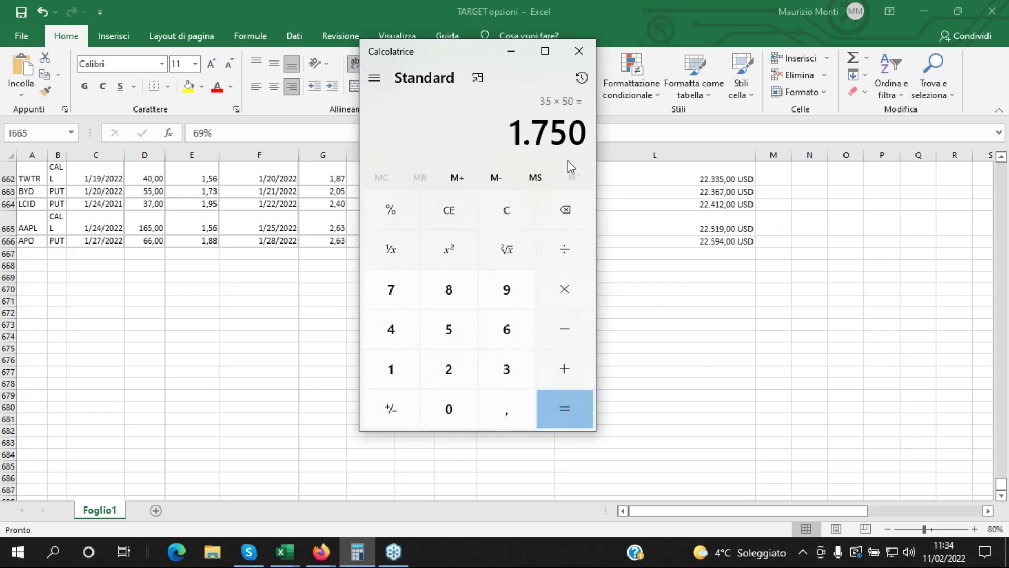
Clear the calculator and subtract the losses from the gains as 2600 - 1750.
click(503, 221)
click(450, 371)
click(504, 331)
click(450, 406)
click(450, 406)
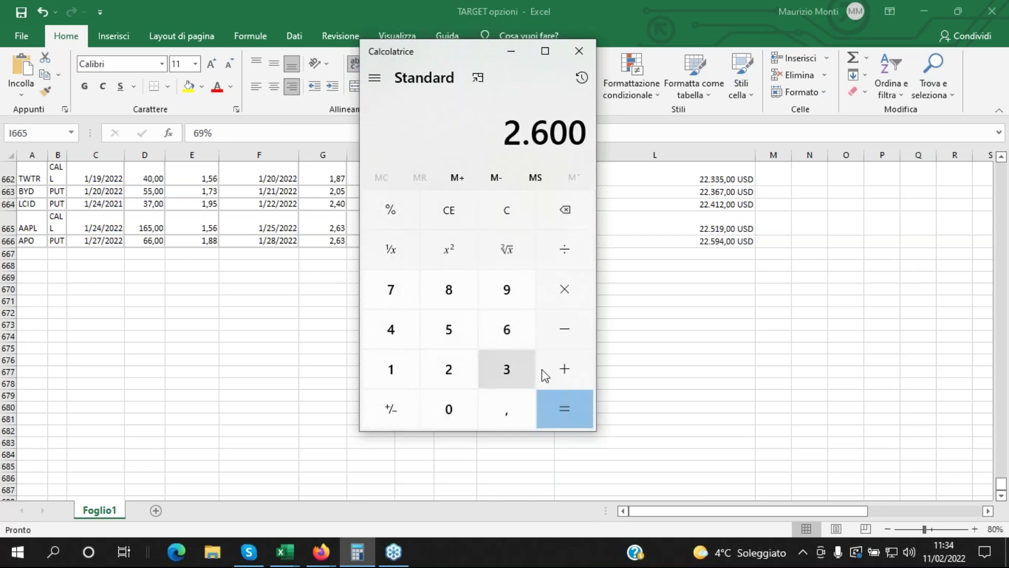
click(568, 327)
click(394, 371)
click(391, 290)
click(450, 332)
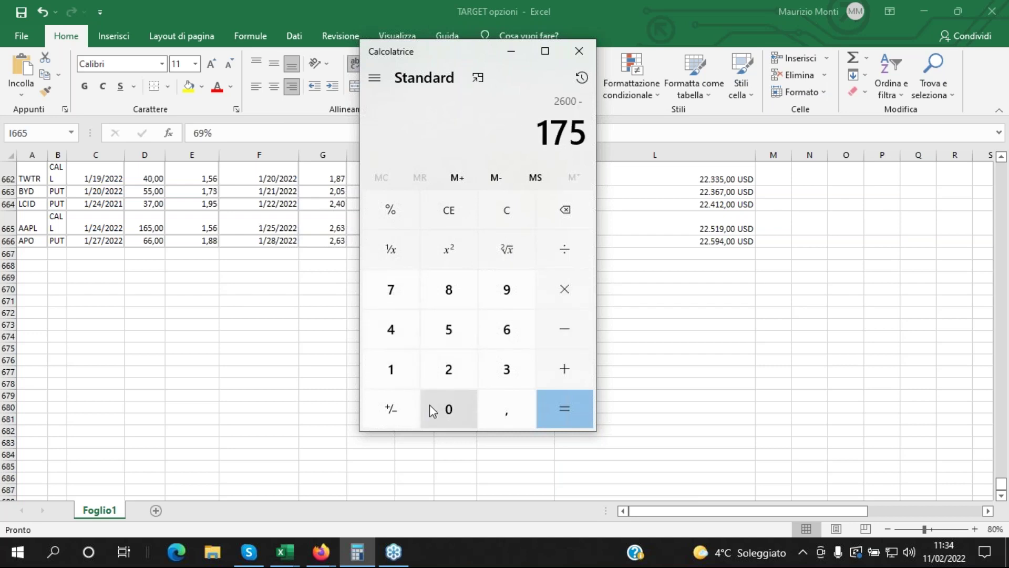
click(449, 407)
click(576, 414)
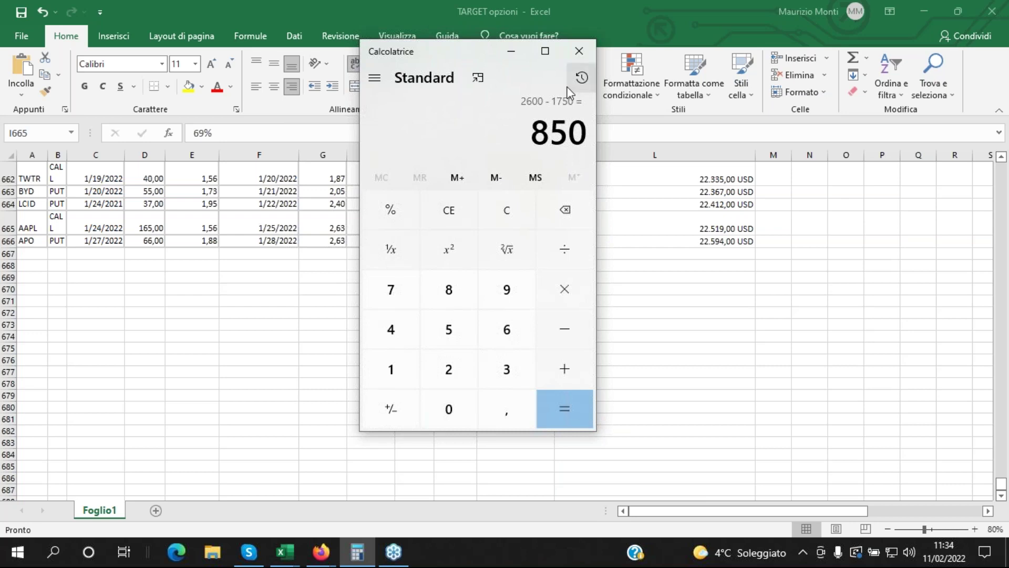
Return to the workbook and show the complete equity curve chart beside the first trades at 33% zoom, leaving the chart unselected.
click(934, 515)
click(932, 512)
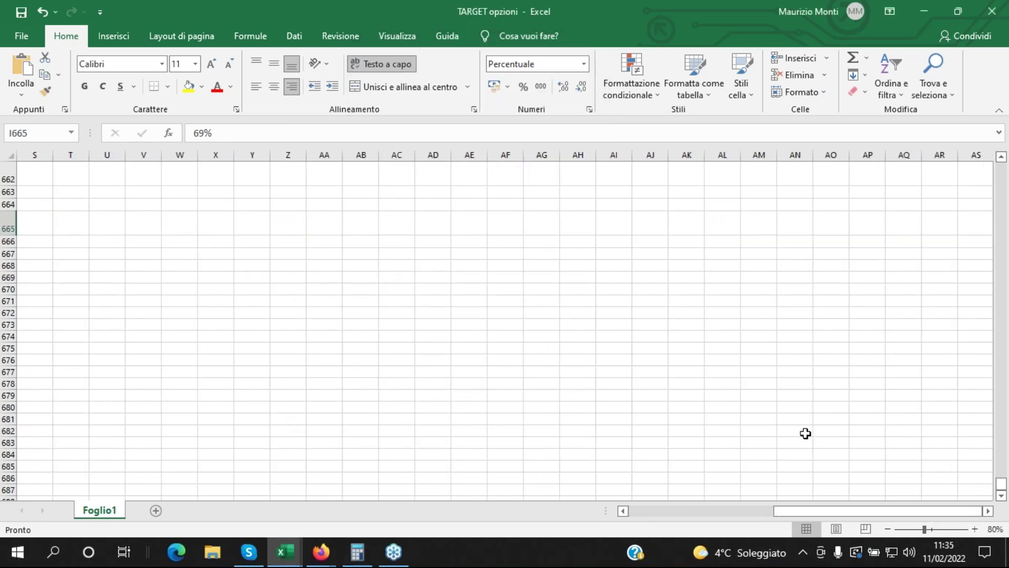
scroll(805, 433, up, 11)
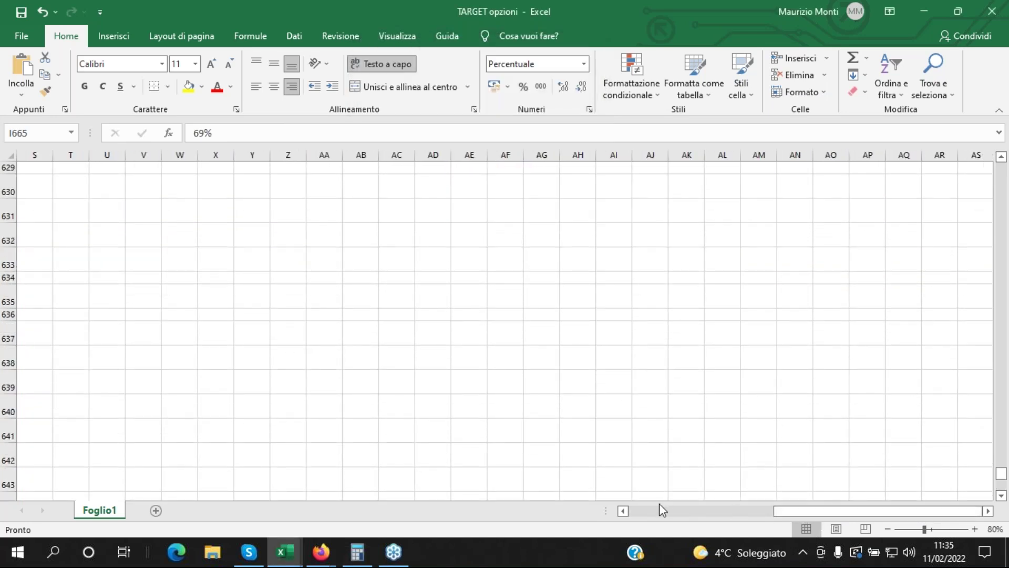
click(625, 511)
click(624, 510)
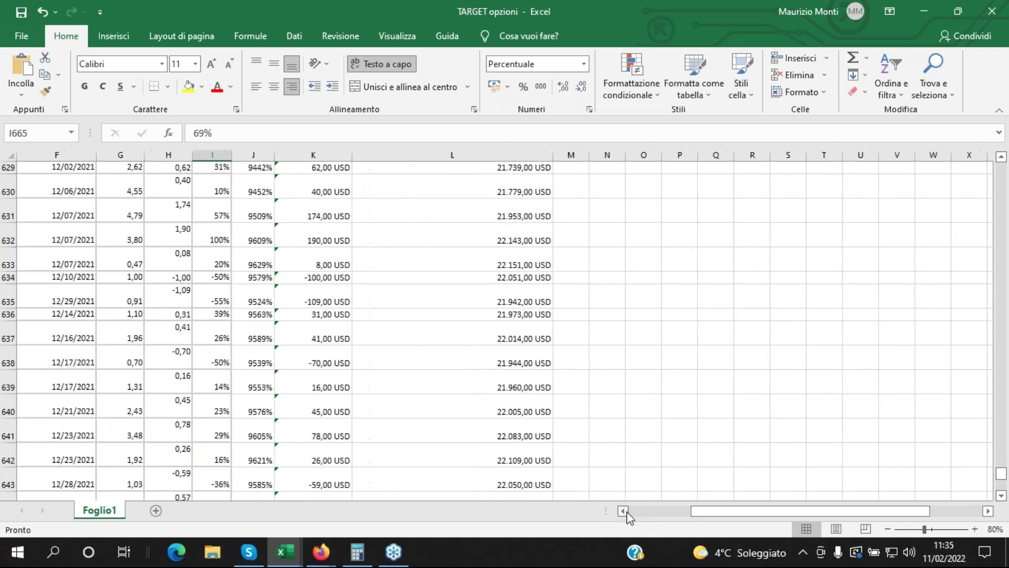
drag(704, 513, 729, 517)
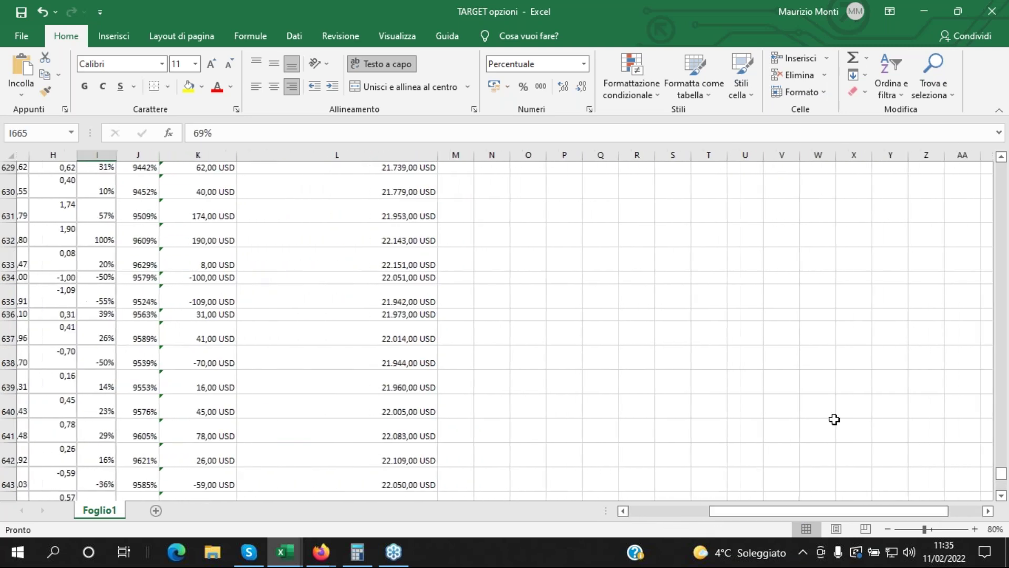
drag(1005, 476, 1003, 167)
scroll(906, 236, down, 2)
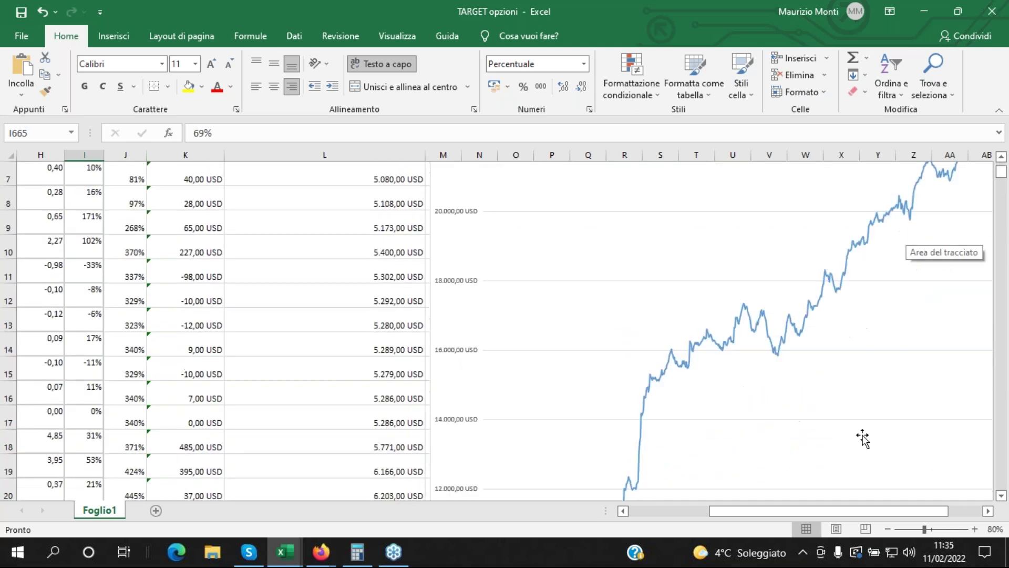
drag(923, 530, 905, 529)
click(508, 382)
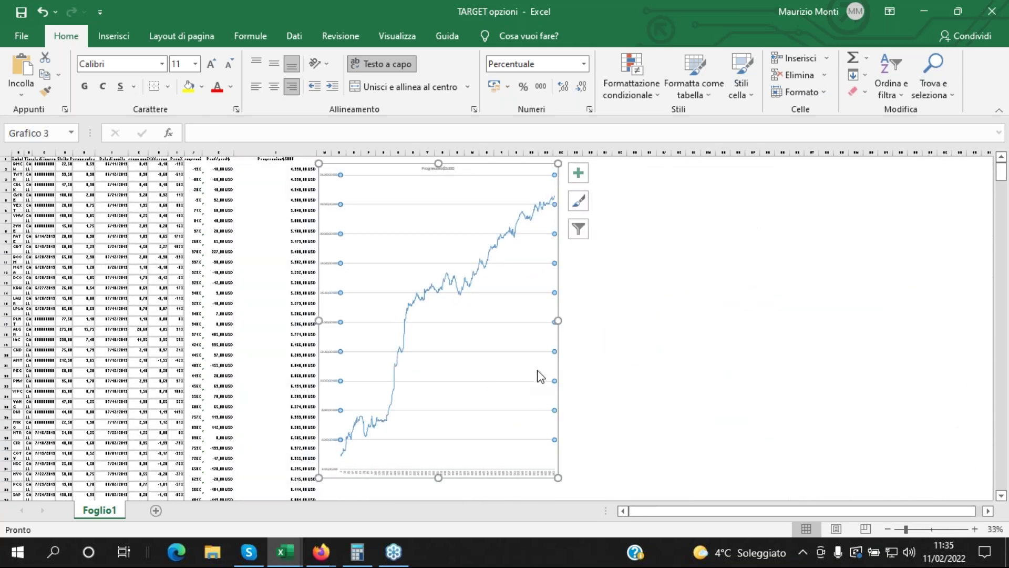
click(644, 321)
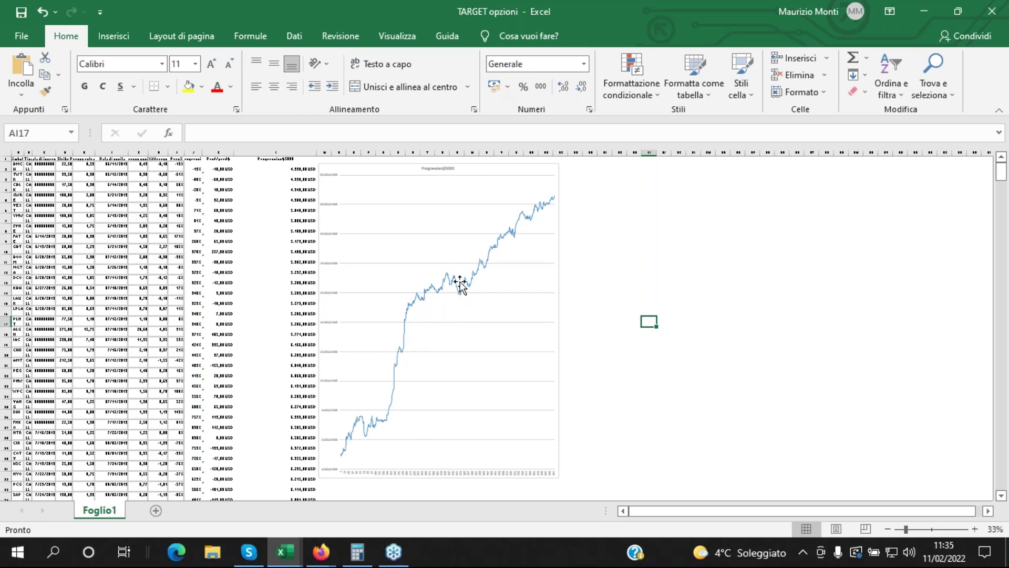
mouse_move(462, 296)
Switch to the TradingView browser window and load the Wynn Resorts (WYNN) stock chart from NASDAQ.
click(319, 554)
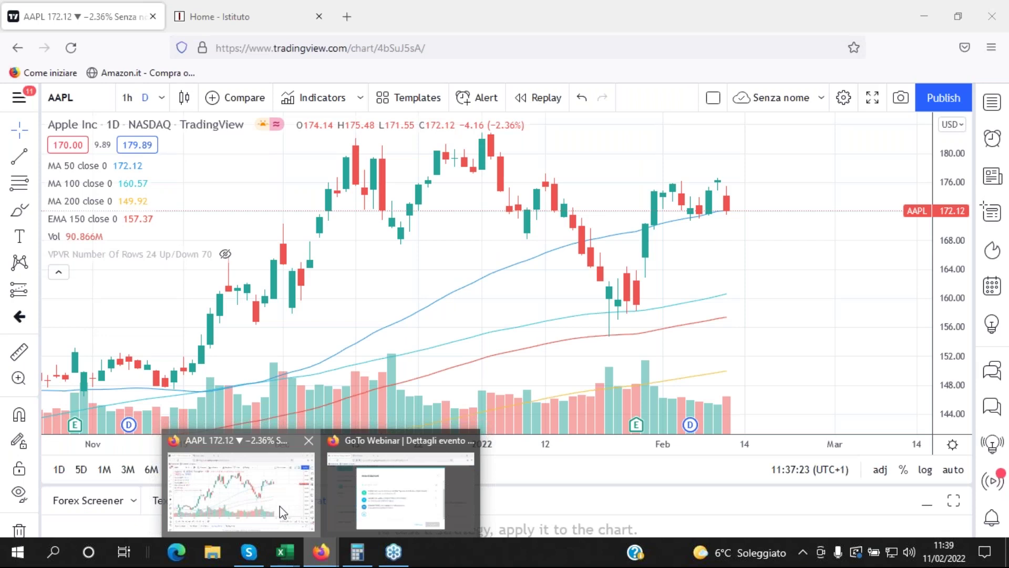
click(282, 514)
click(74, 101)
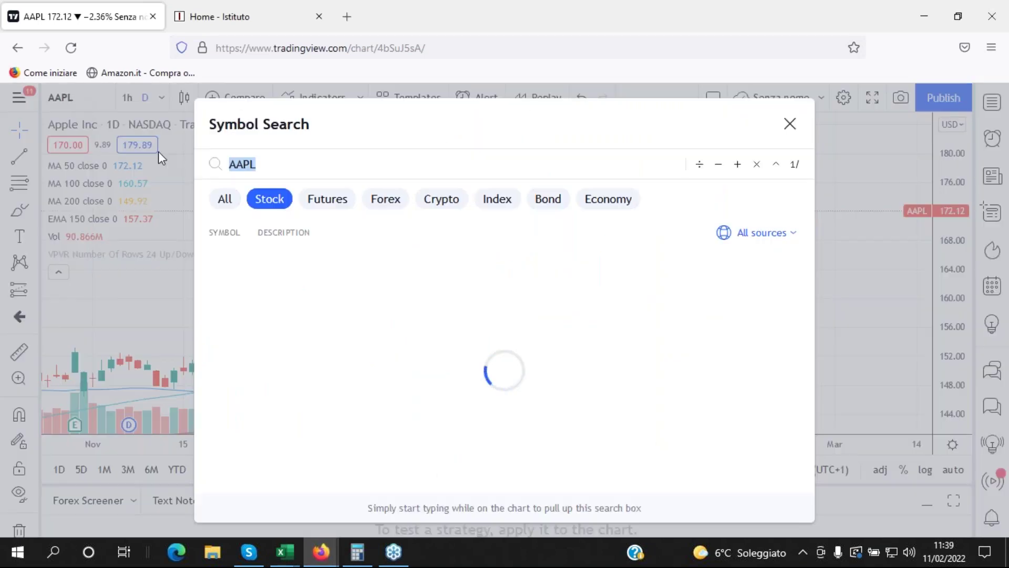
click(265, 169)
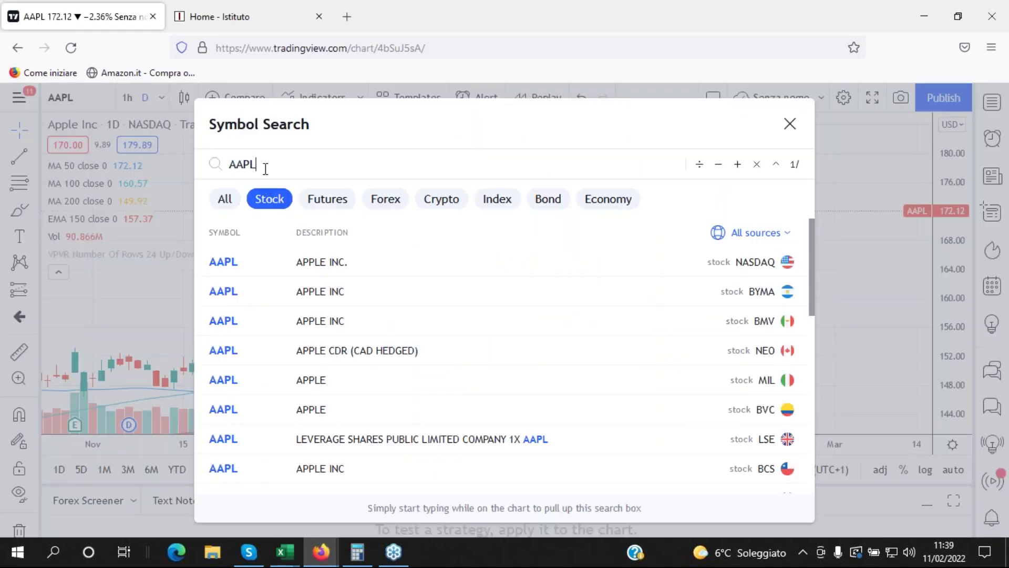
key(BackSpace)
key(BackSpace)
key(BackSpace)
key(BackSpace)
text(WYNN)
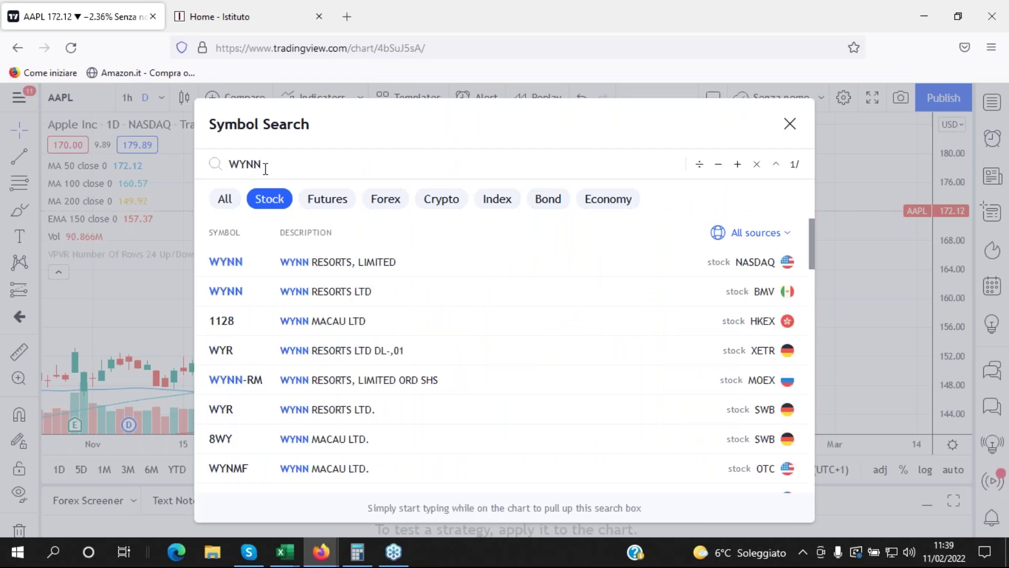
click(244, 263)
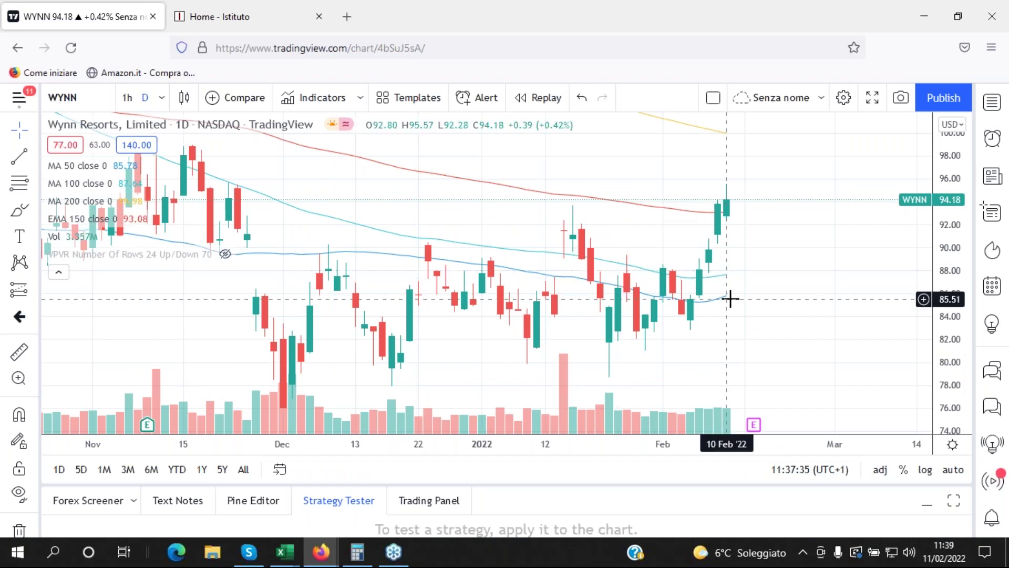
Widen the WYNN daily chart to include price history back to early October, leaving some space after the latest candle.
scroll(730, 296, down, 1)
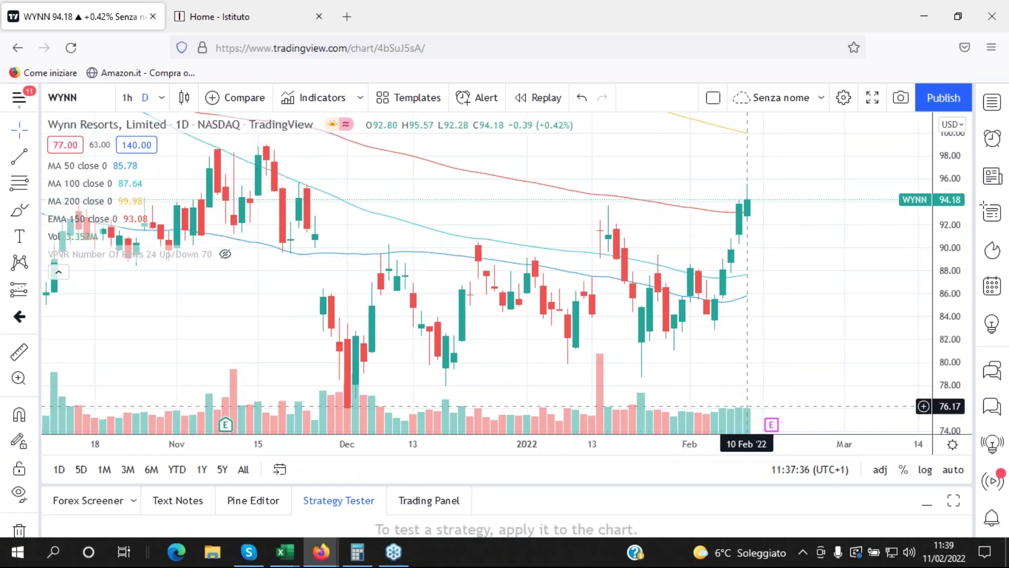
click(443, 400)
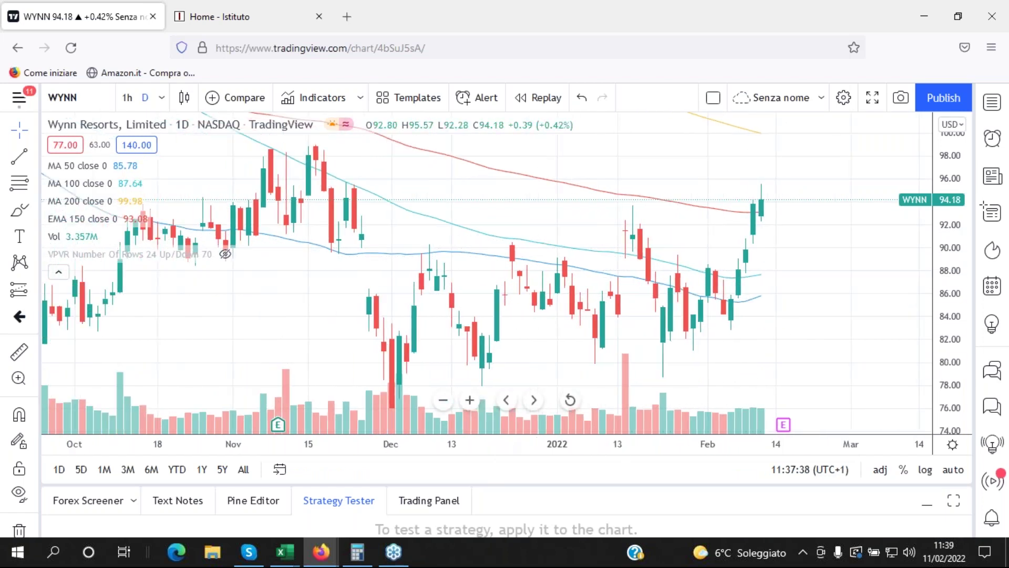
drag(799, 269, 803, 260)
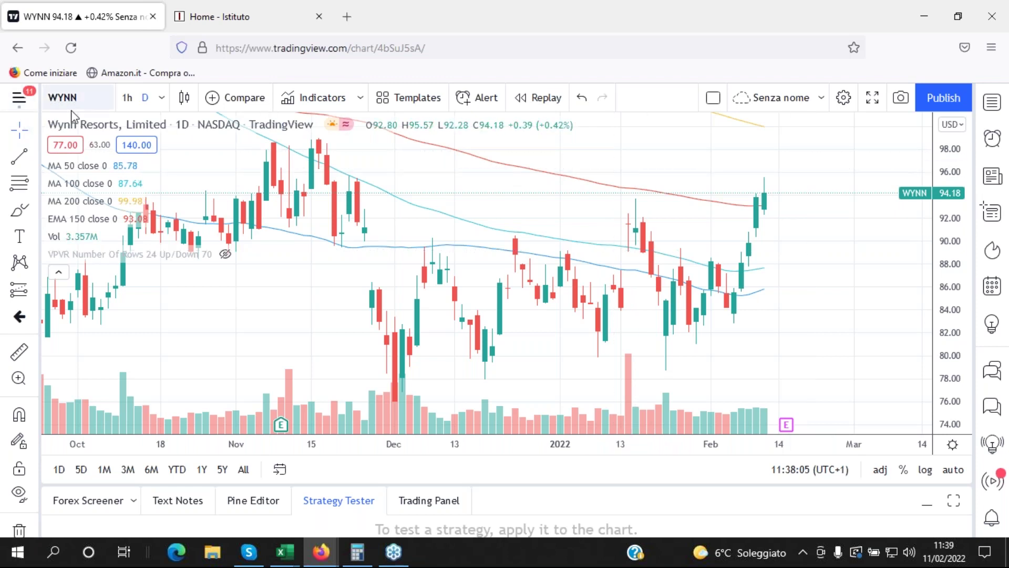
drag(597, 153, 650, 135)
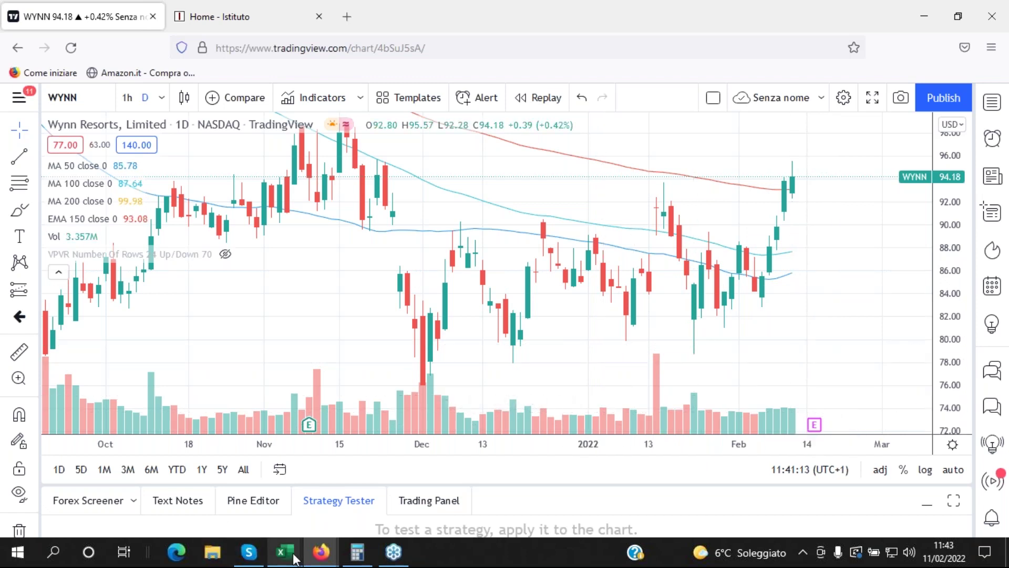
Switch to the "TARGET opzioni - management" workbook, show its last trades and slightly increase the height of the final AAPL row.
mouse_move(294, 557)
click(336, 505)
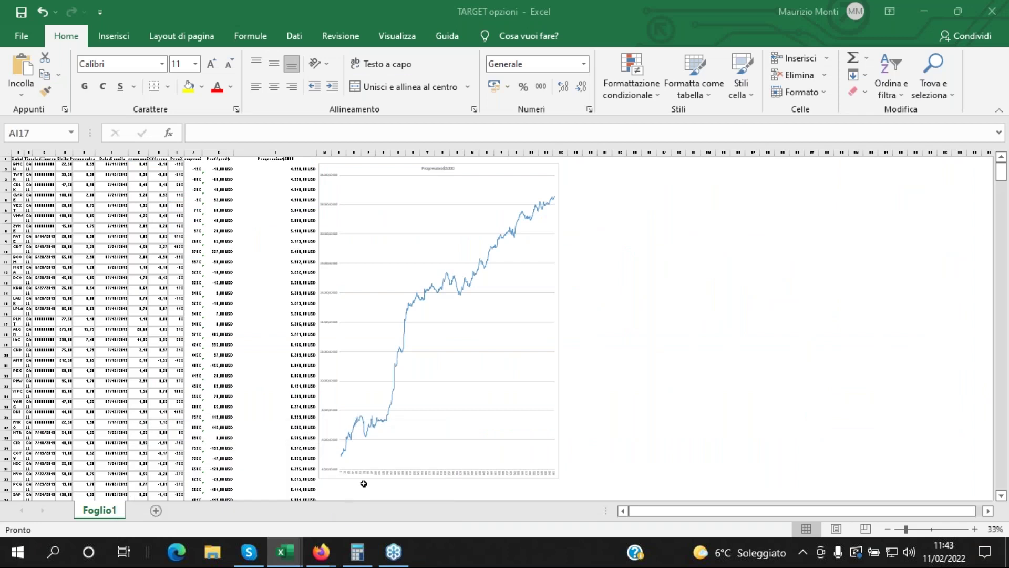
mouse_move(285, 552)
click(191, 475)
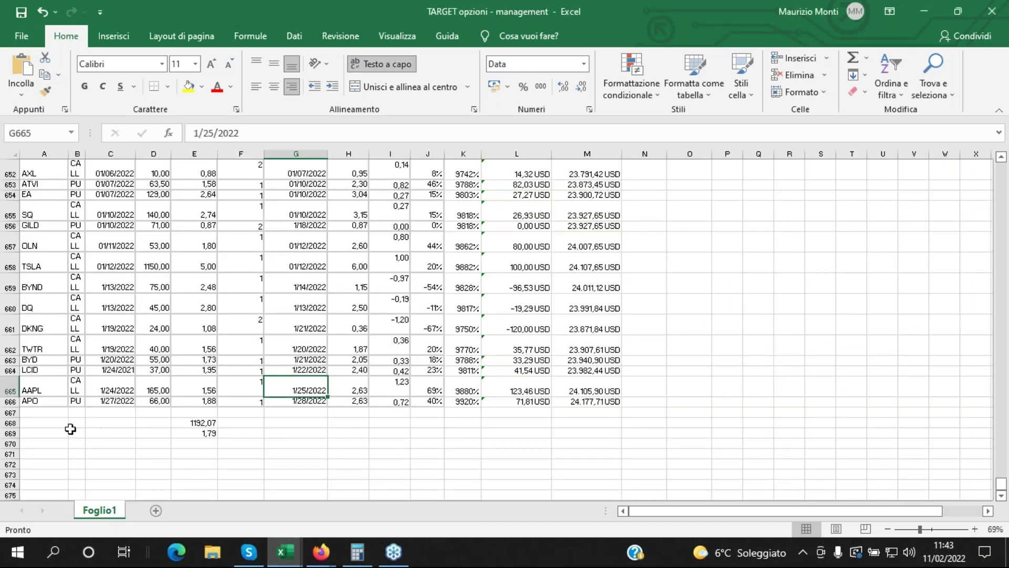
scroll(62, 380, down, 2)
scroll(62, 380, down, 4)
scroll(83, 322, up, 2)
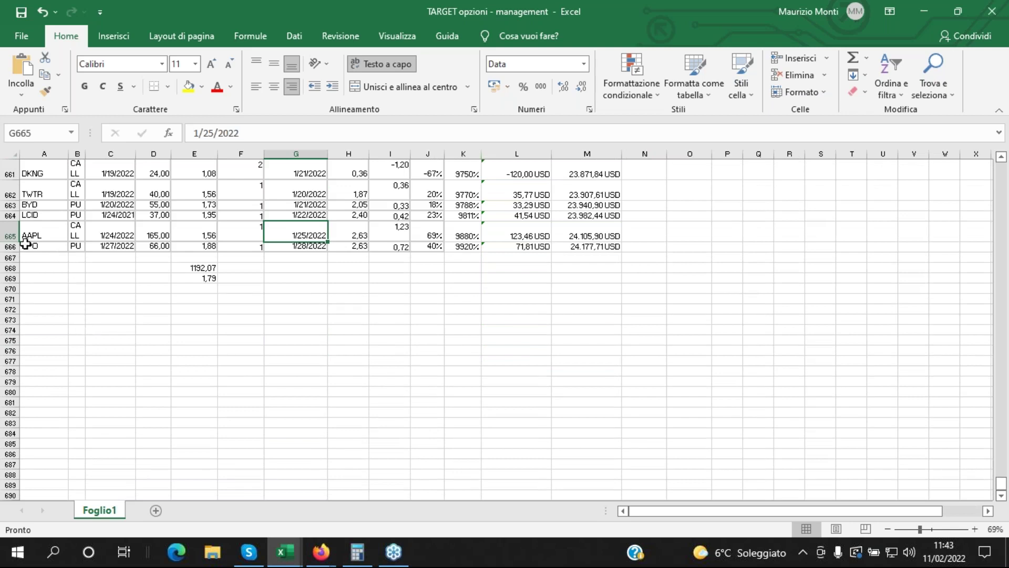
drag(14, 243, 13, 244)
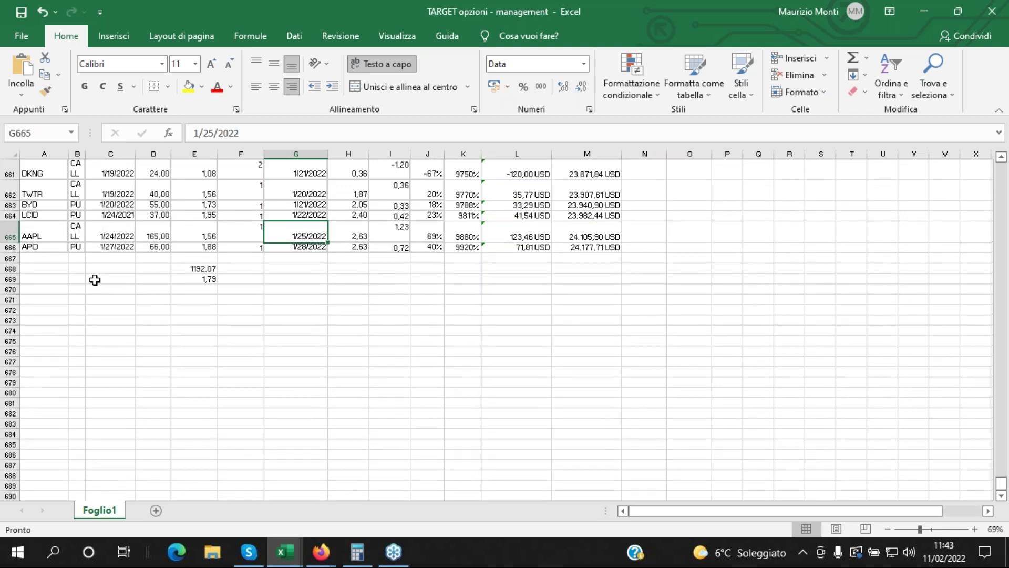
Switch to the calculator and divide the 665 trades by 27.
click(356, 562)
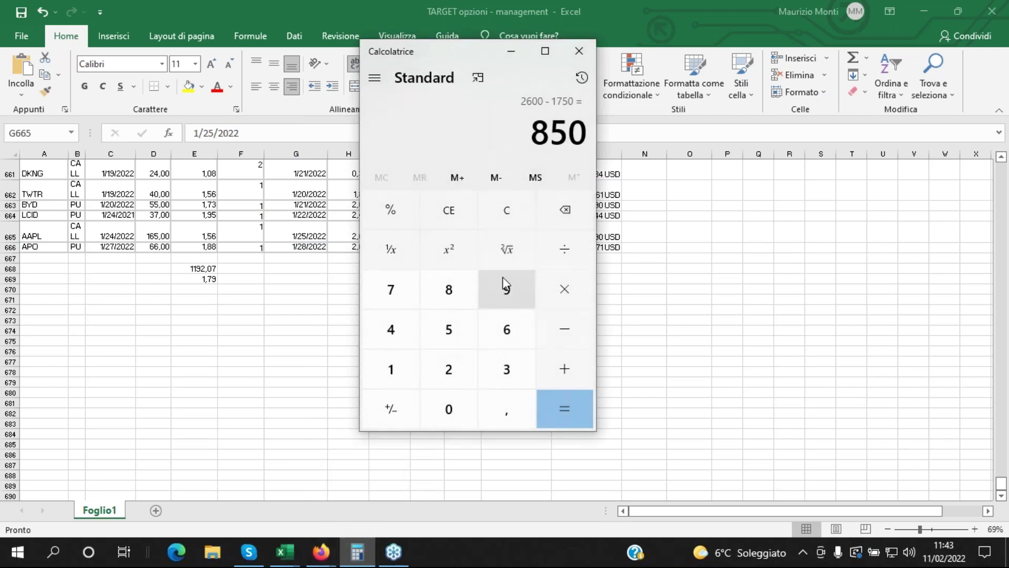
scroll(634, 293, down, 1)
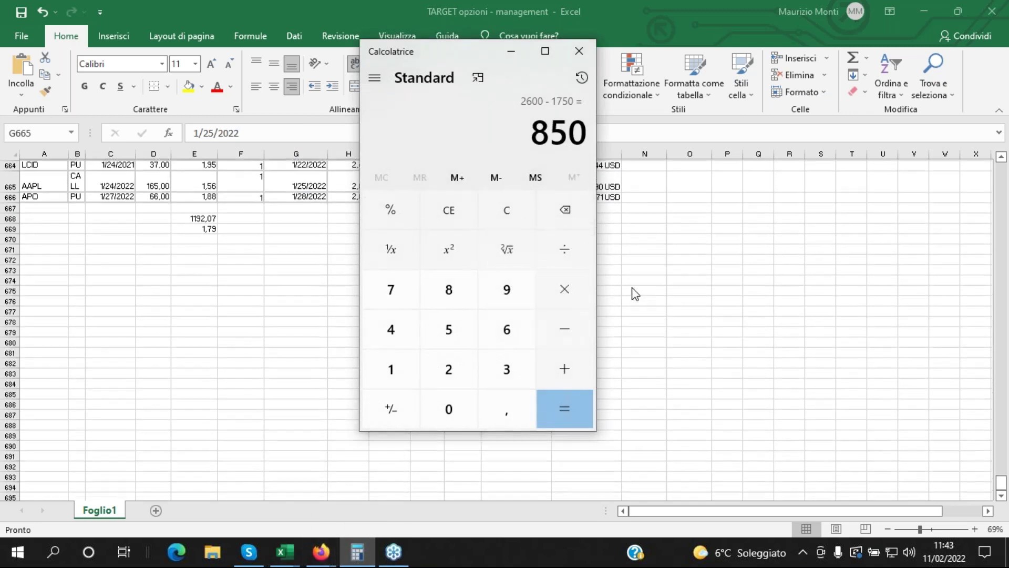
double_click(510, 331)
click(454, 330)
click(565, 257)
click(451, 368)
click(392, 294)
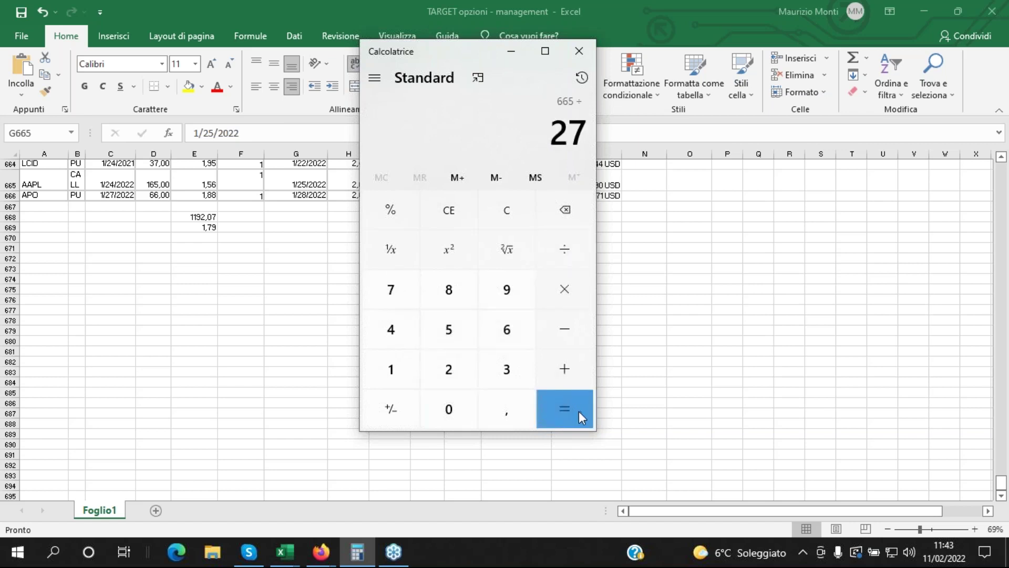
click(577, 410)
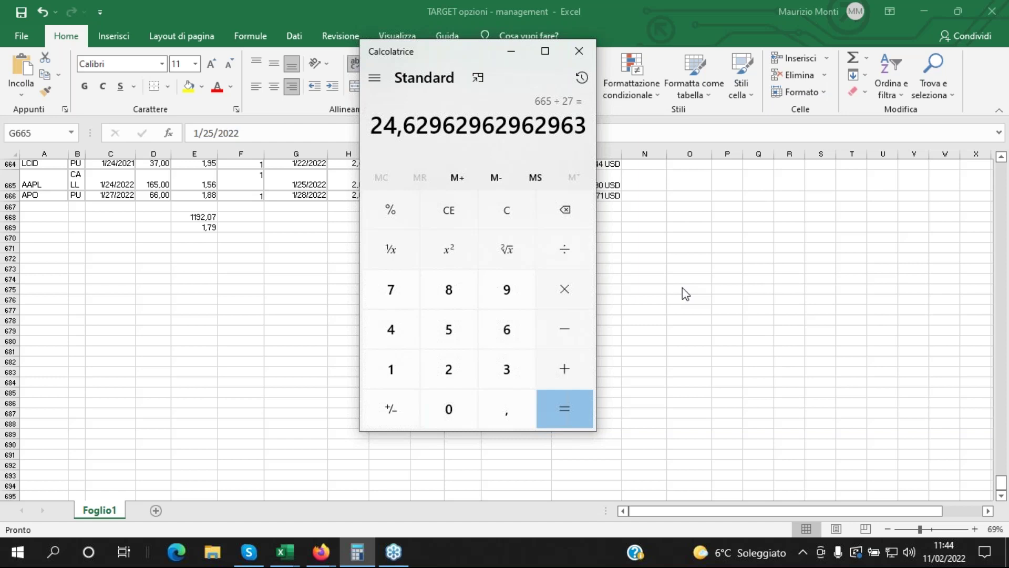
Return to the management workbook, select cell E669 to inspect its formula, and bring the equity curve chart into view at 35% zoom.
click(216, 227)
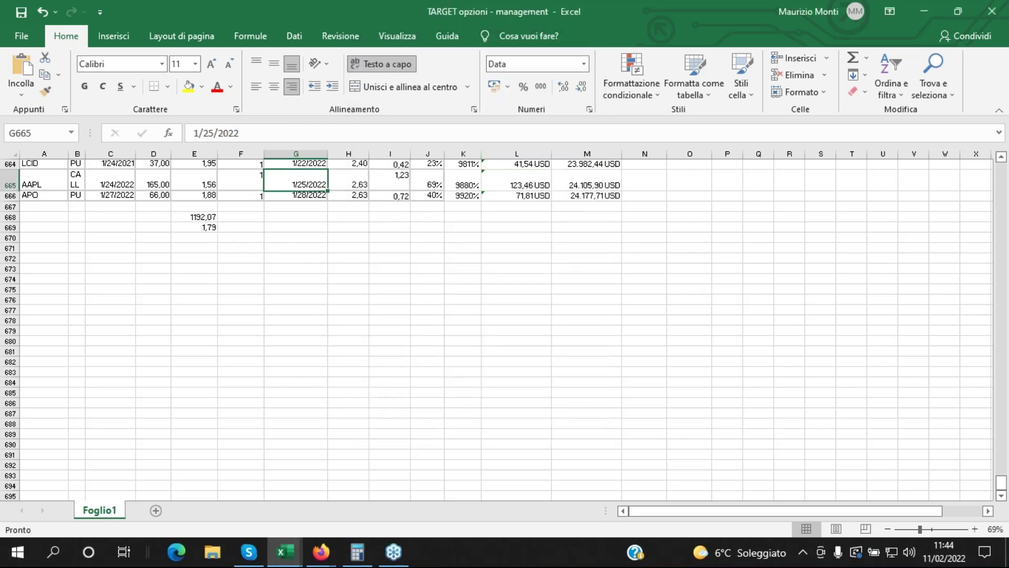
click(208, 228)
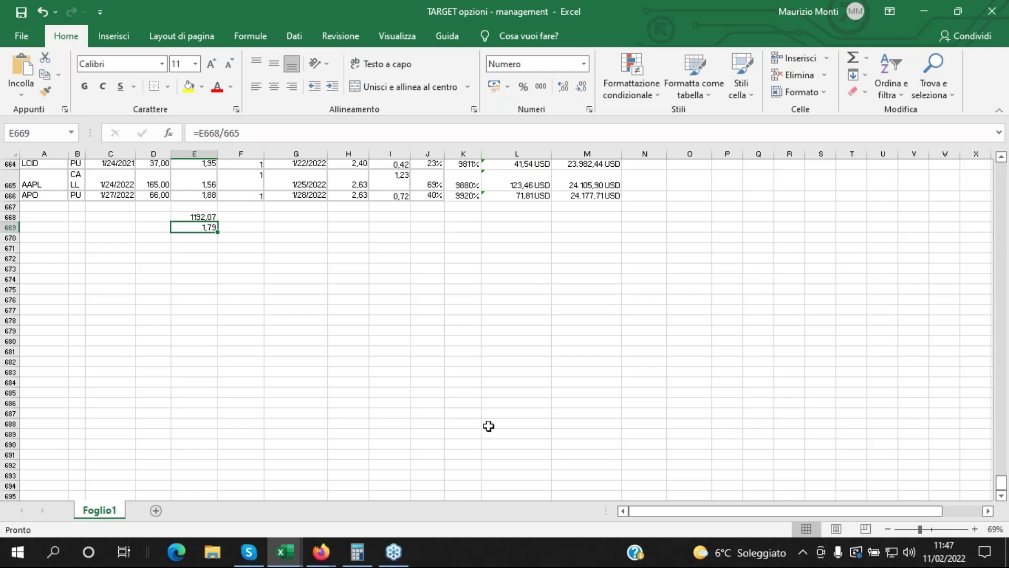
drag(1003, 492, 1002, 160)
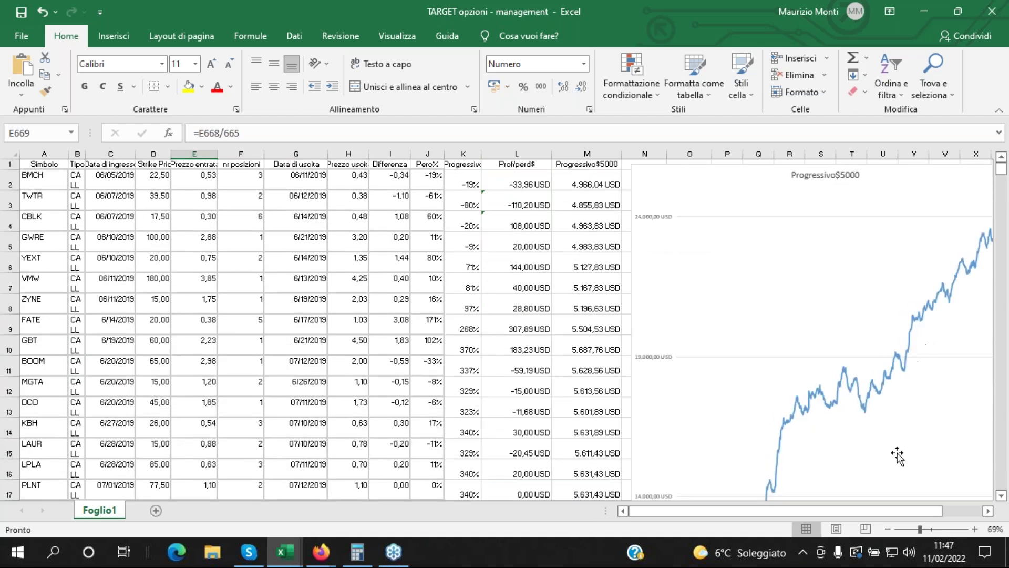
click(911, 531)
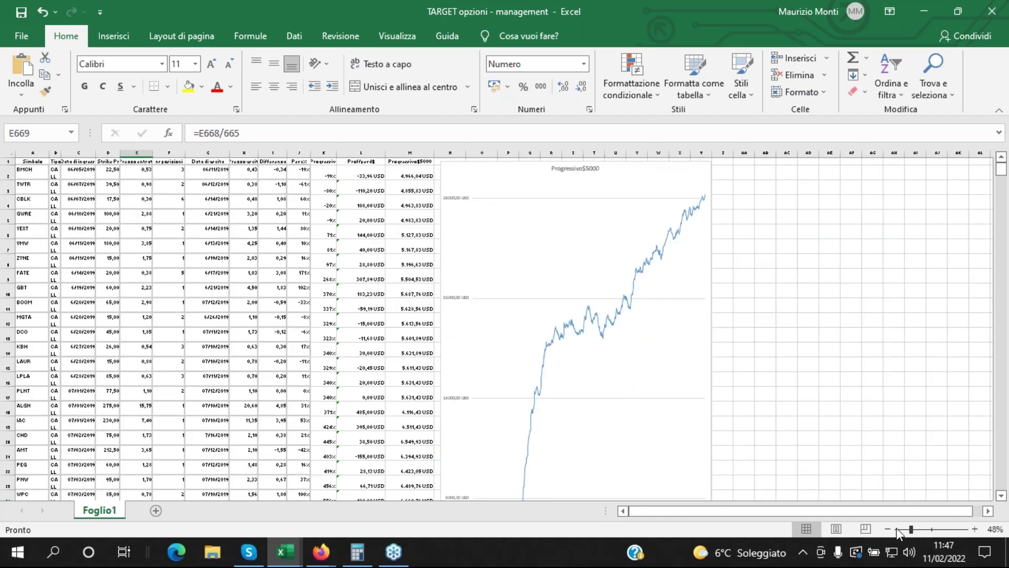
scroll(707, 409, down, 1)
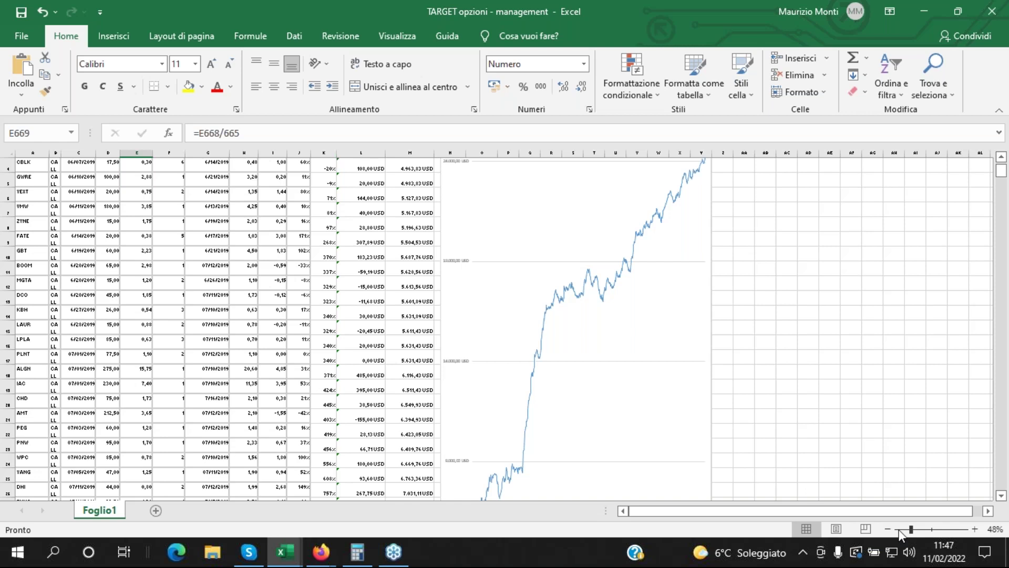
click(904, 531)
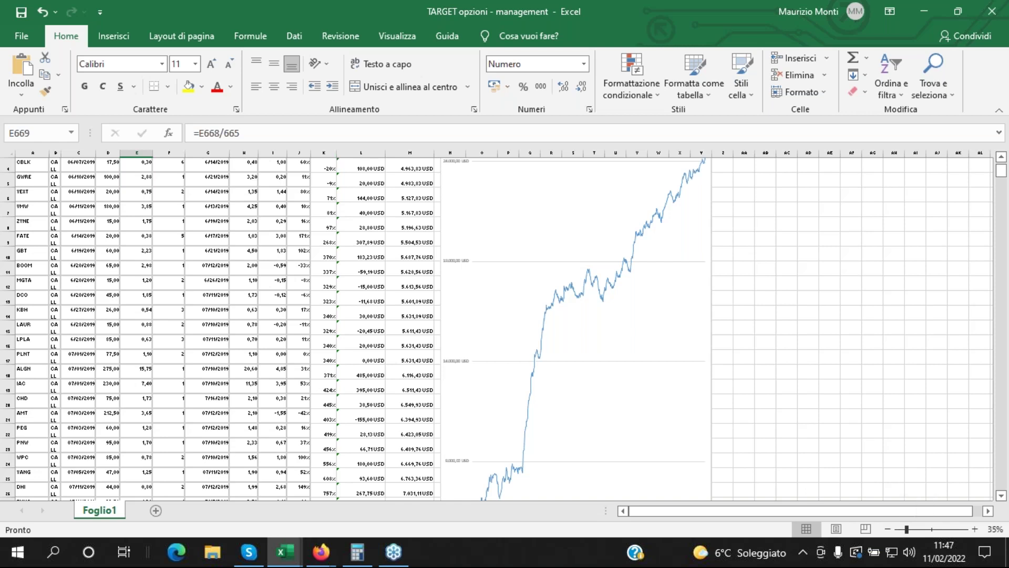